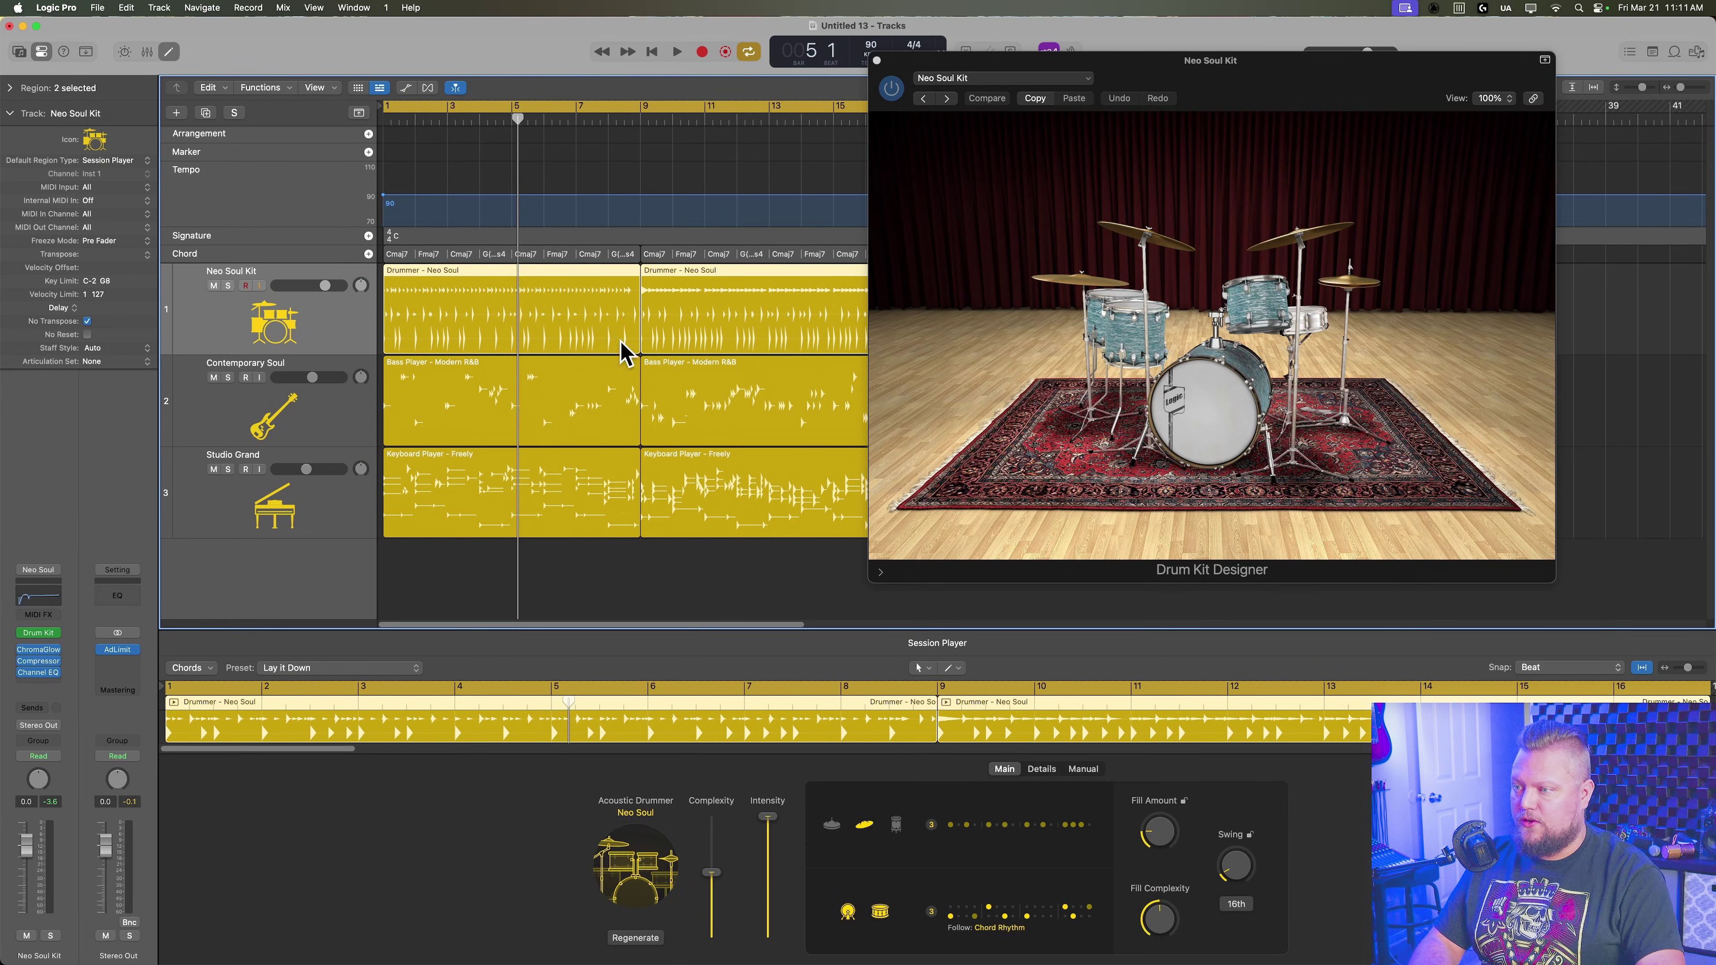
Review the Contemporary Soul, Studio Grand and Neo Soul Kit Session Players, then show the mixer
left_click(364, 430)
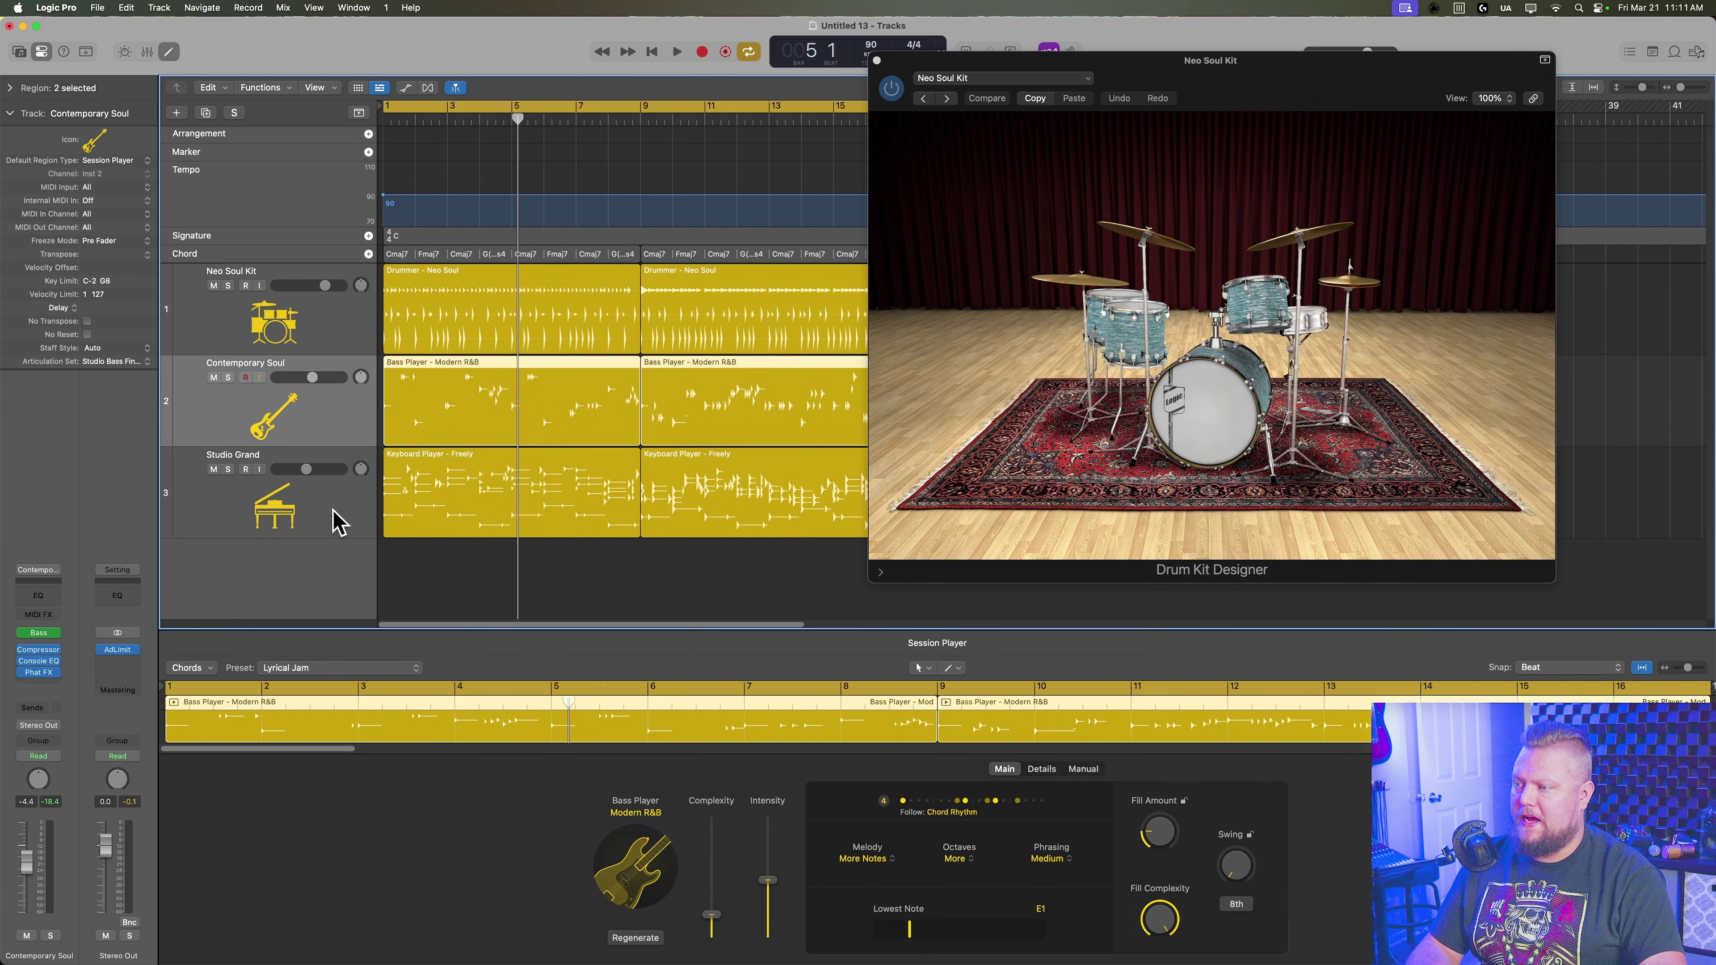
left_click(338, 524)
left_click(325, 369)
left_click(329, 346)
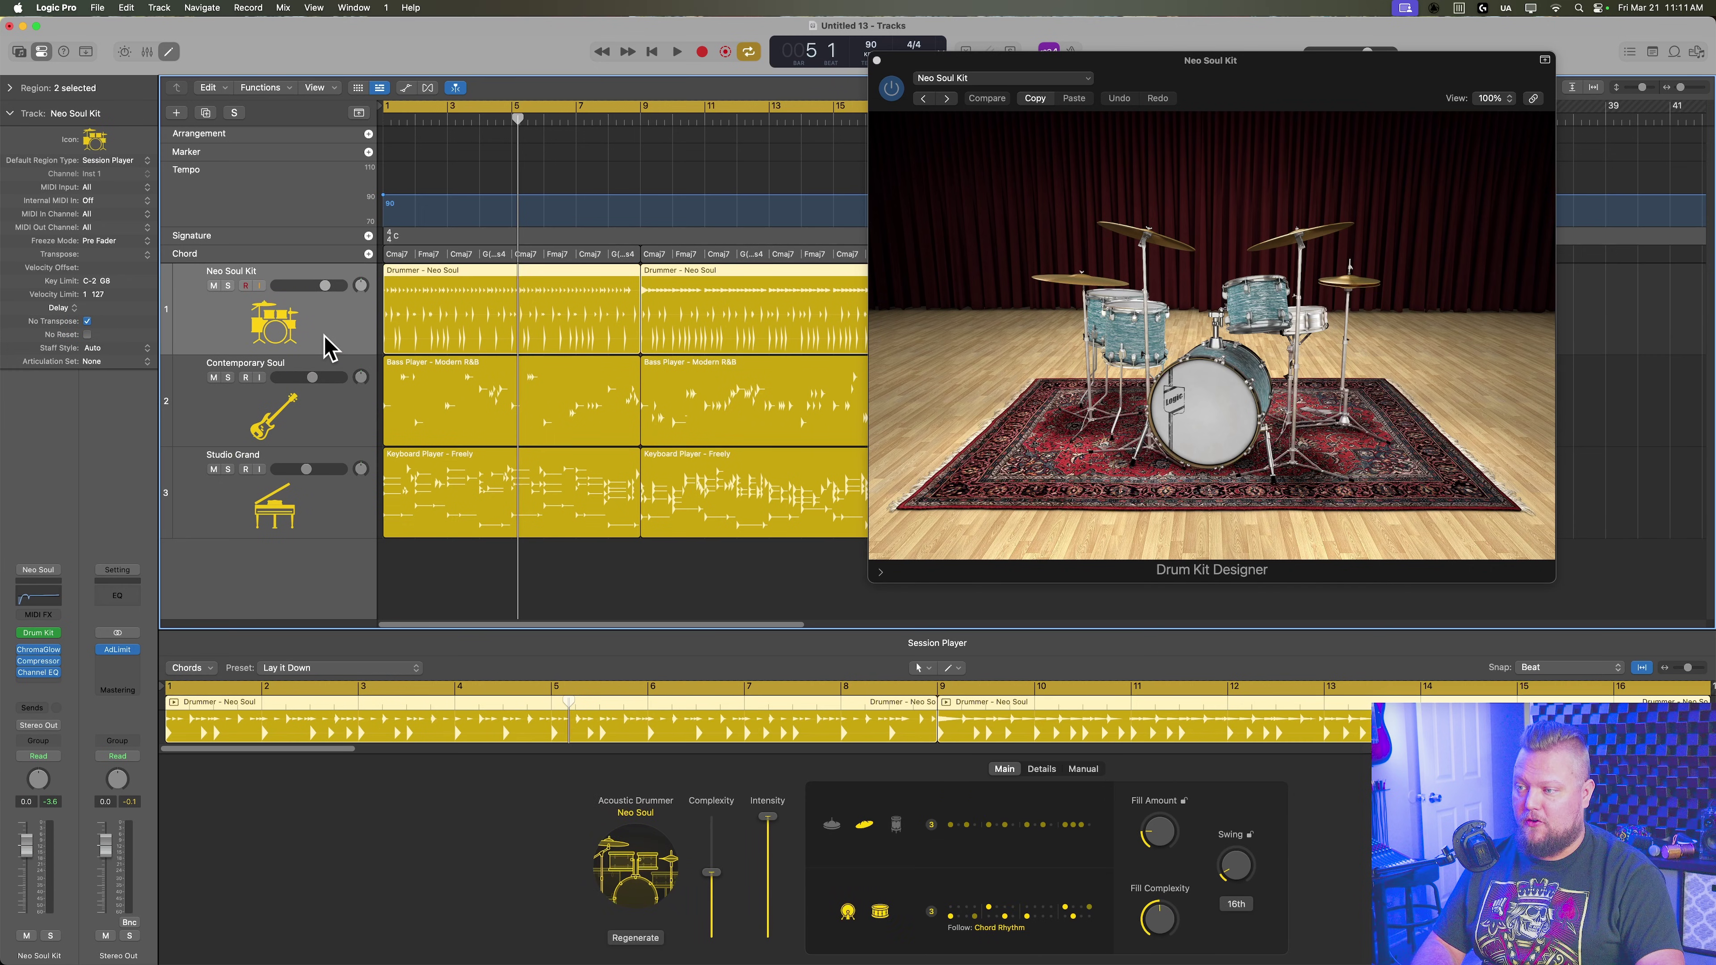
key("x")
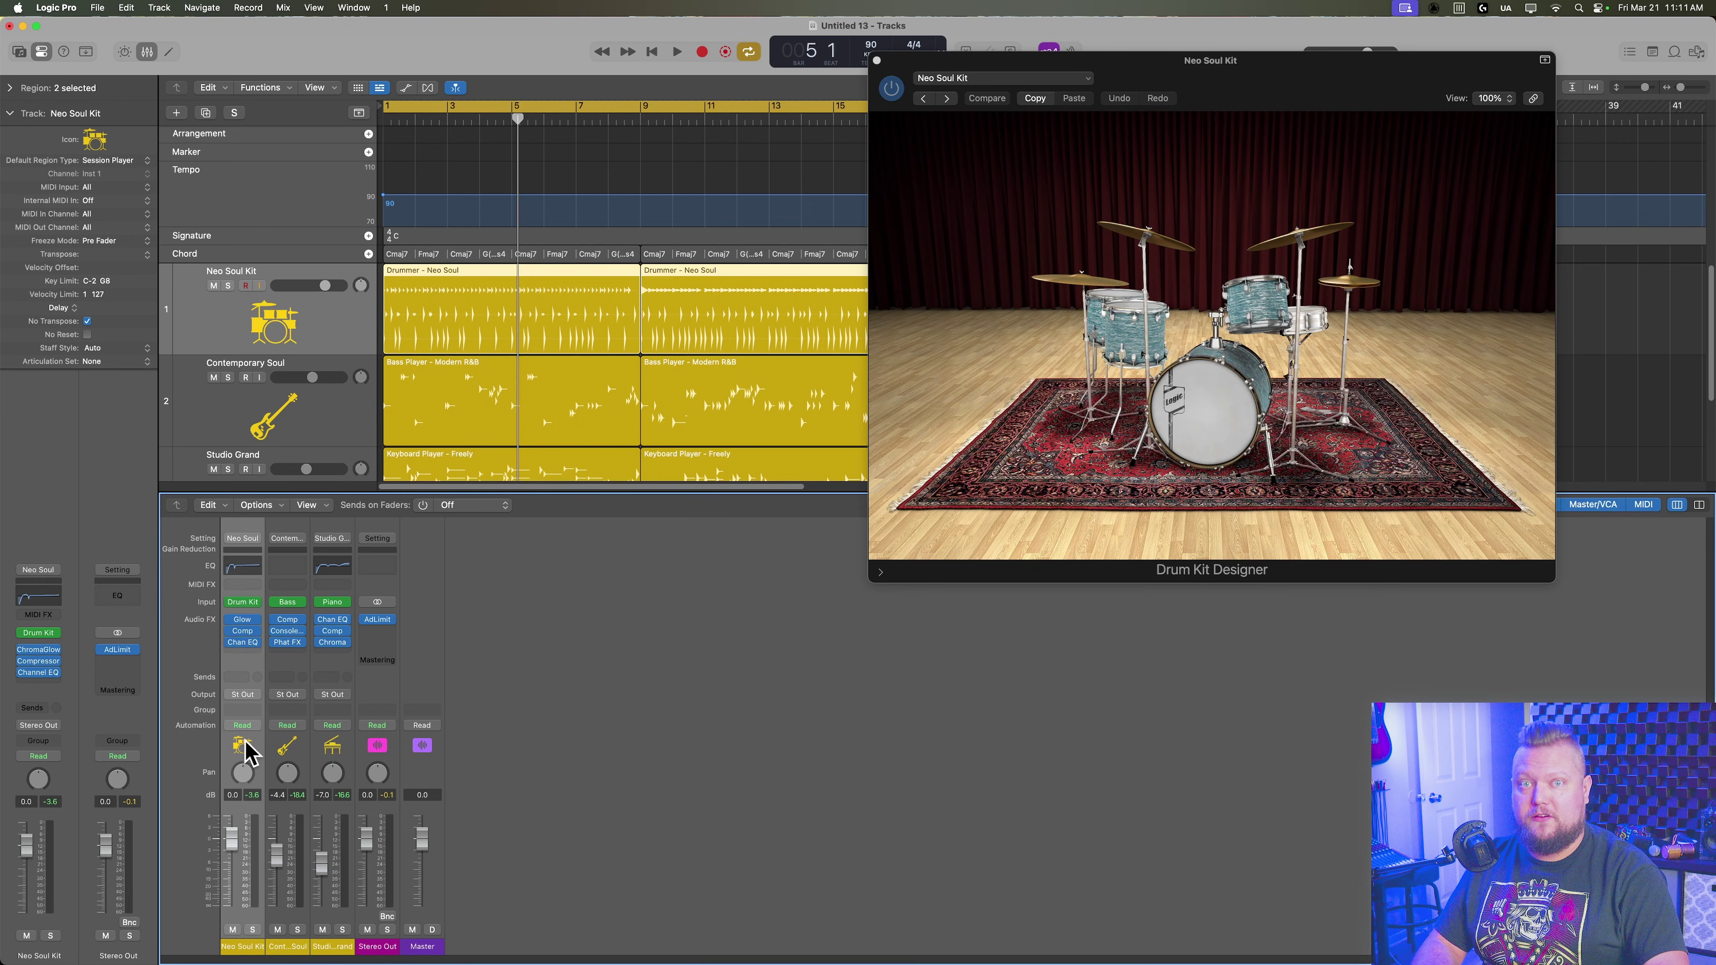
Play the song, briefly soloing then unsoloing the Neo Soul Kit drums, and stop playback
key("space")
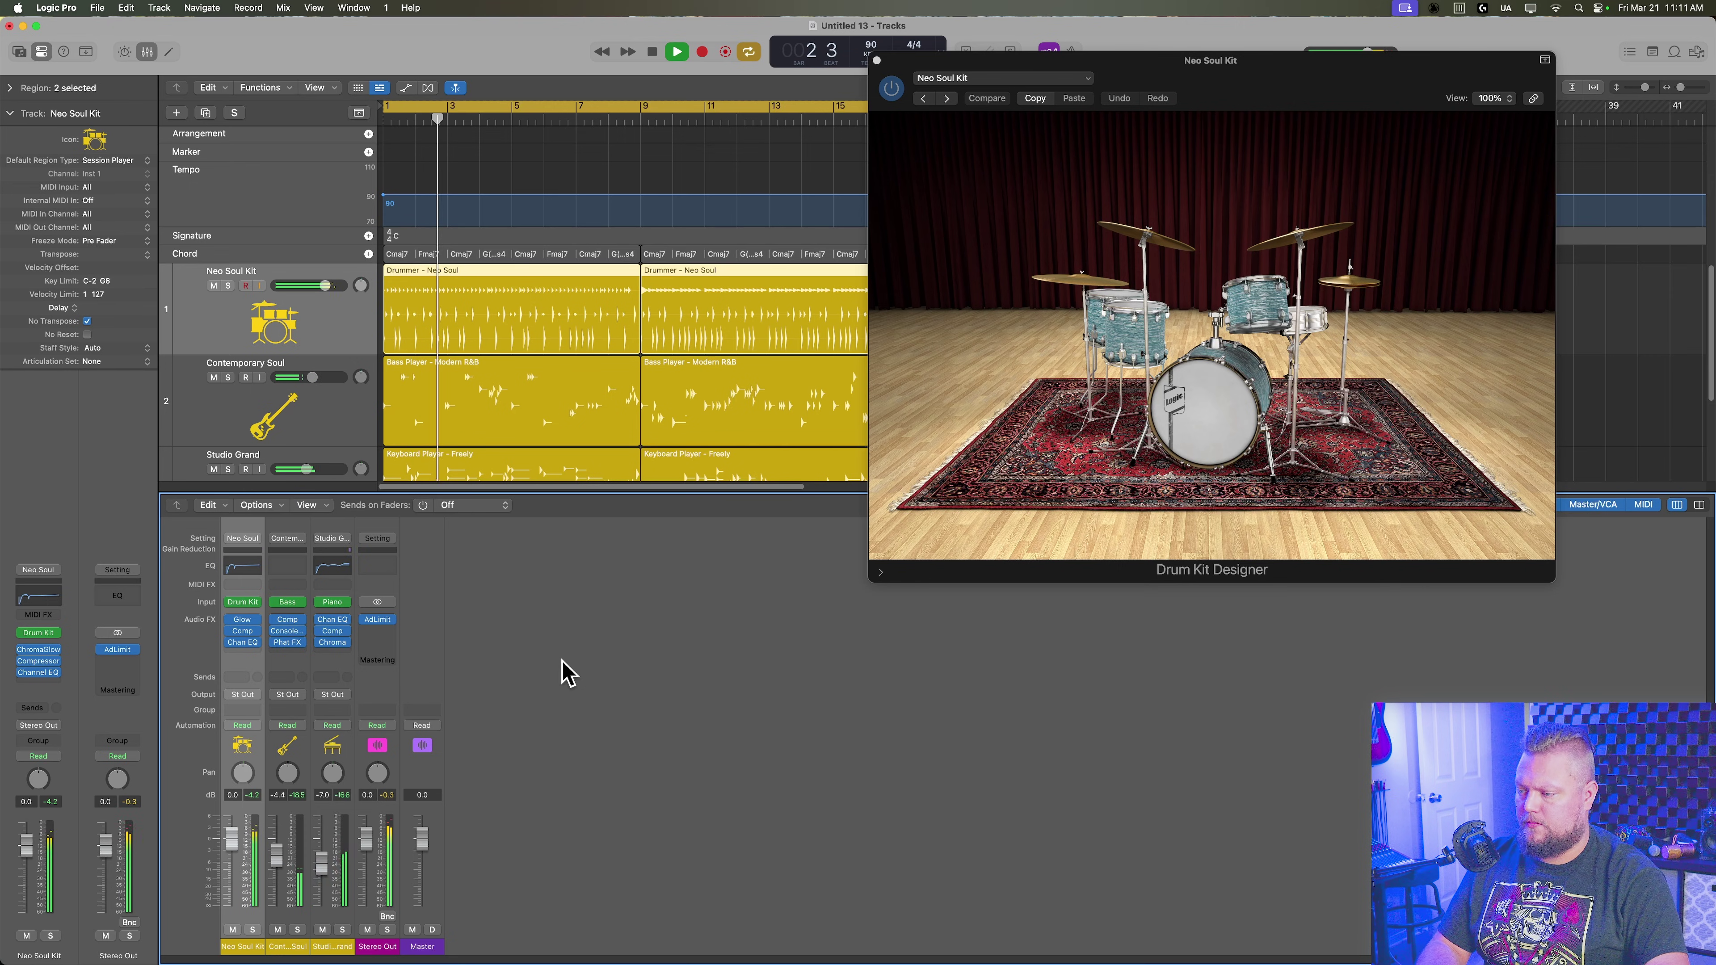
key("ctrl+s")
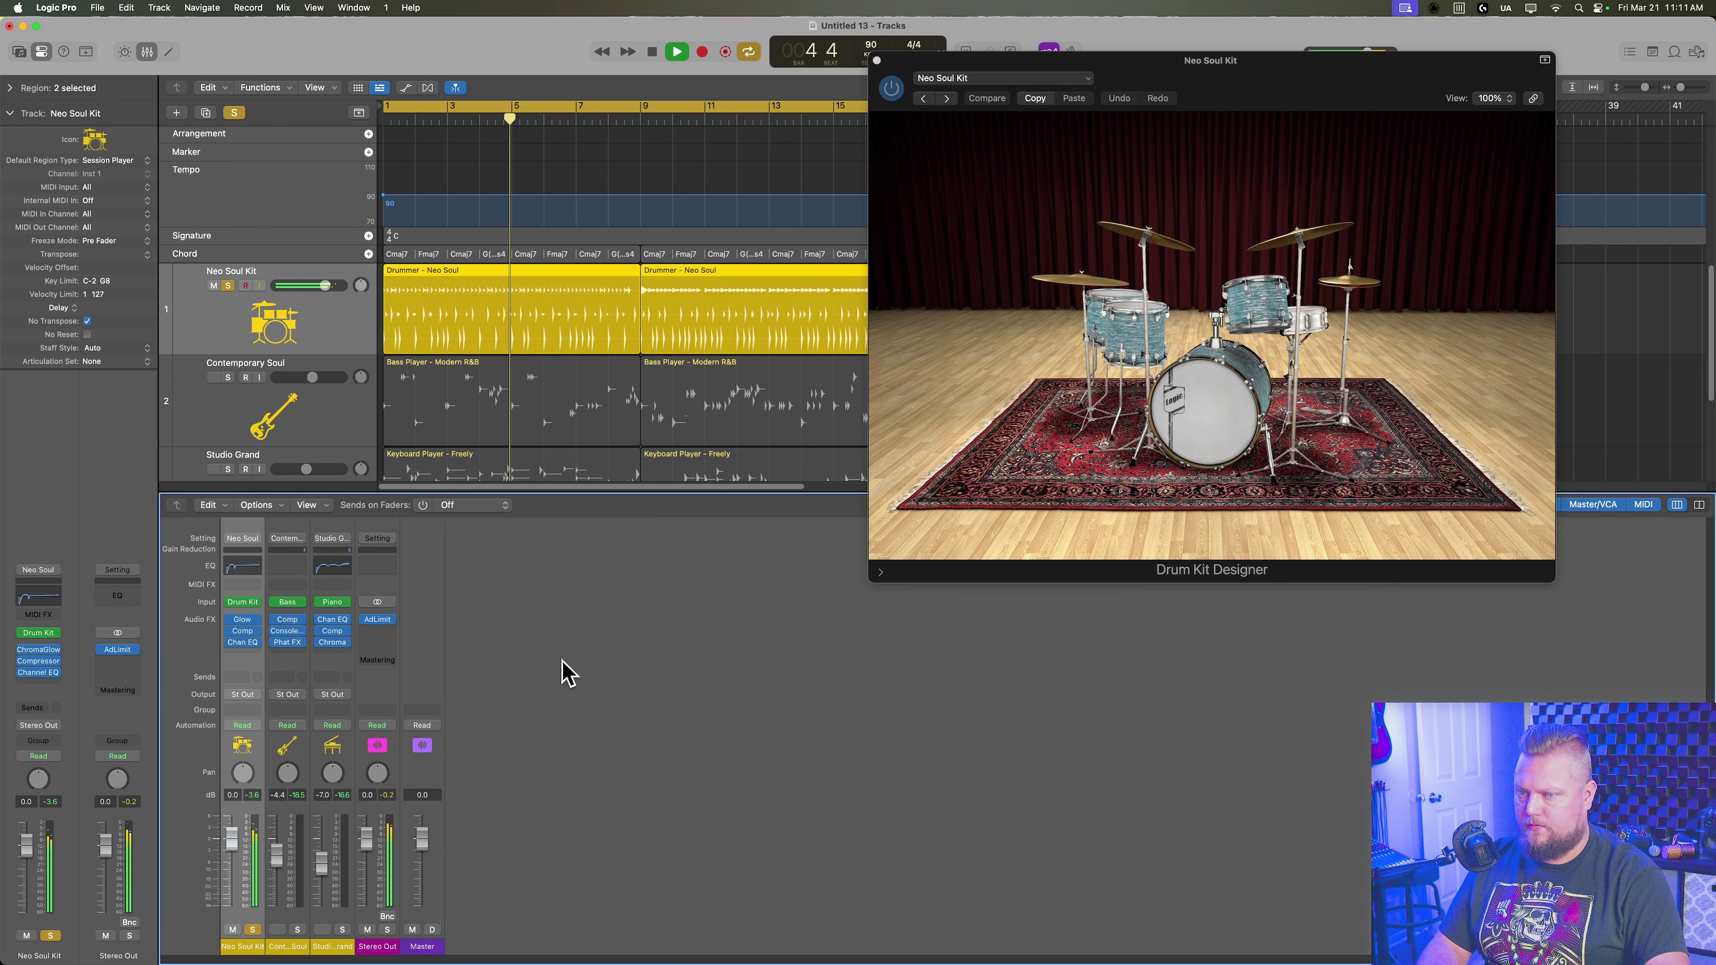
key("ctrl+s")
key("space")
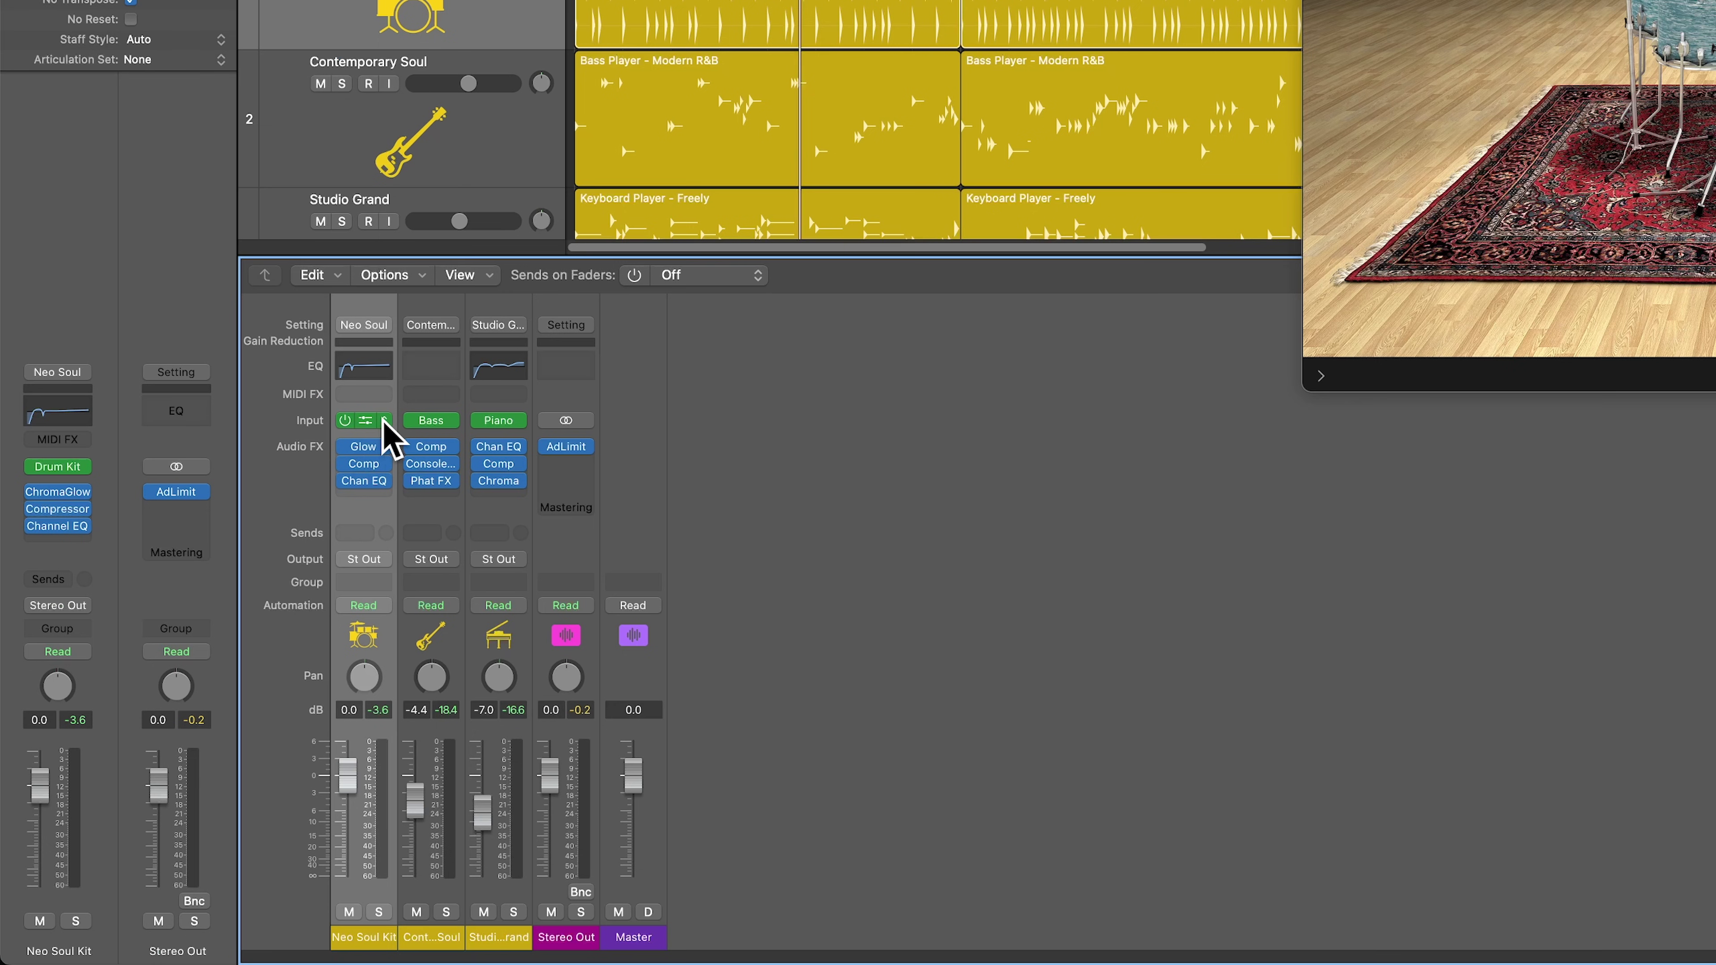
Switch Drum Kit Designer to Multi-Output and add Kick, Snare, Toms and Hi-Hat/Perc channels
left_click(255, 602)
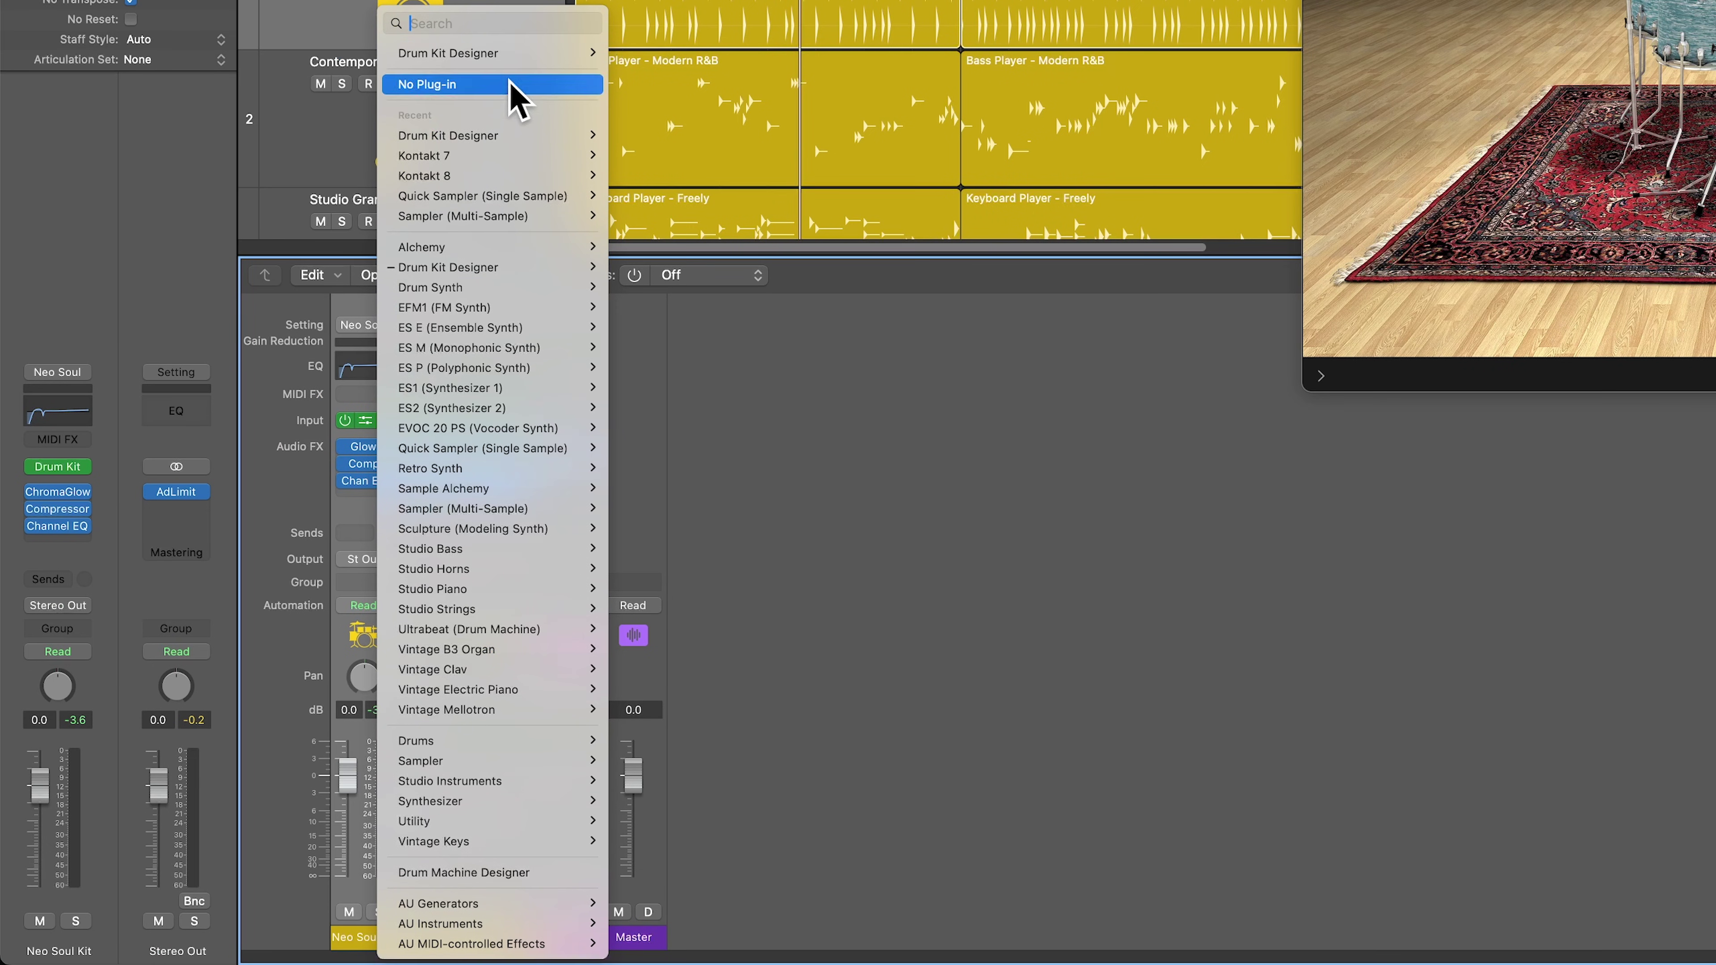
mouse_move(515, 55)
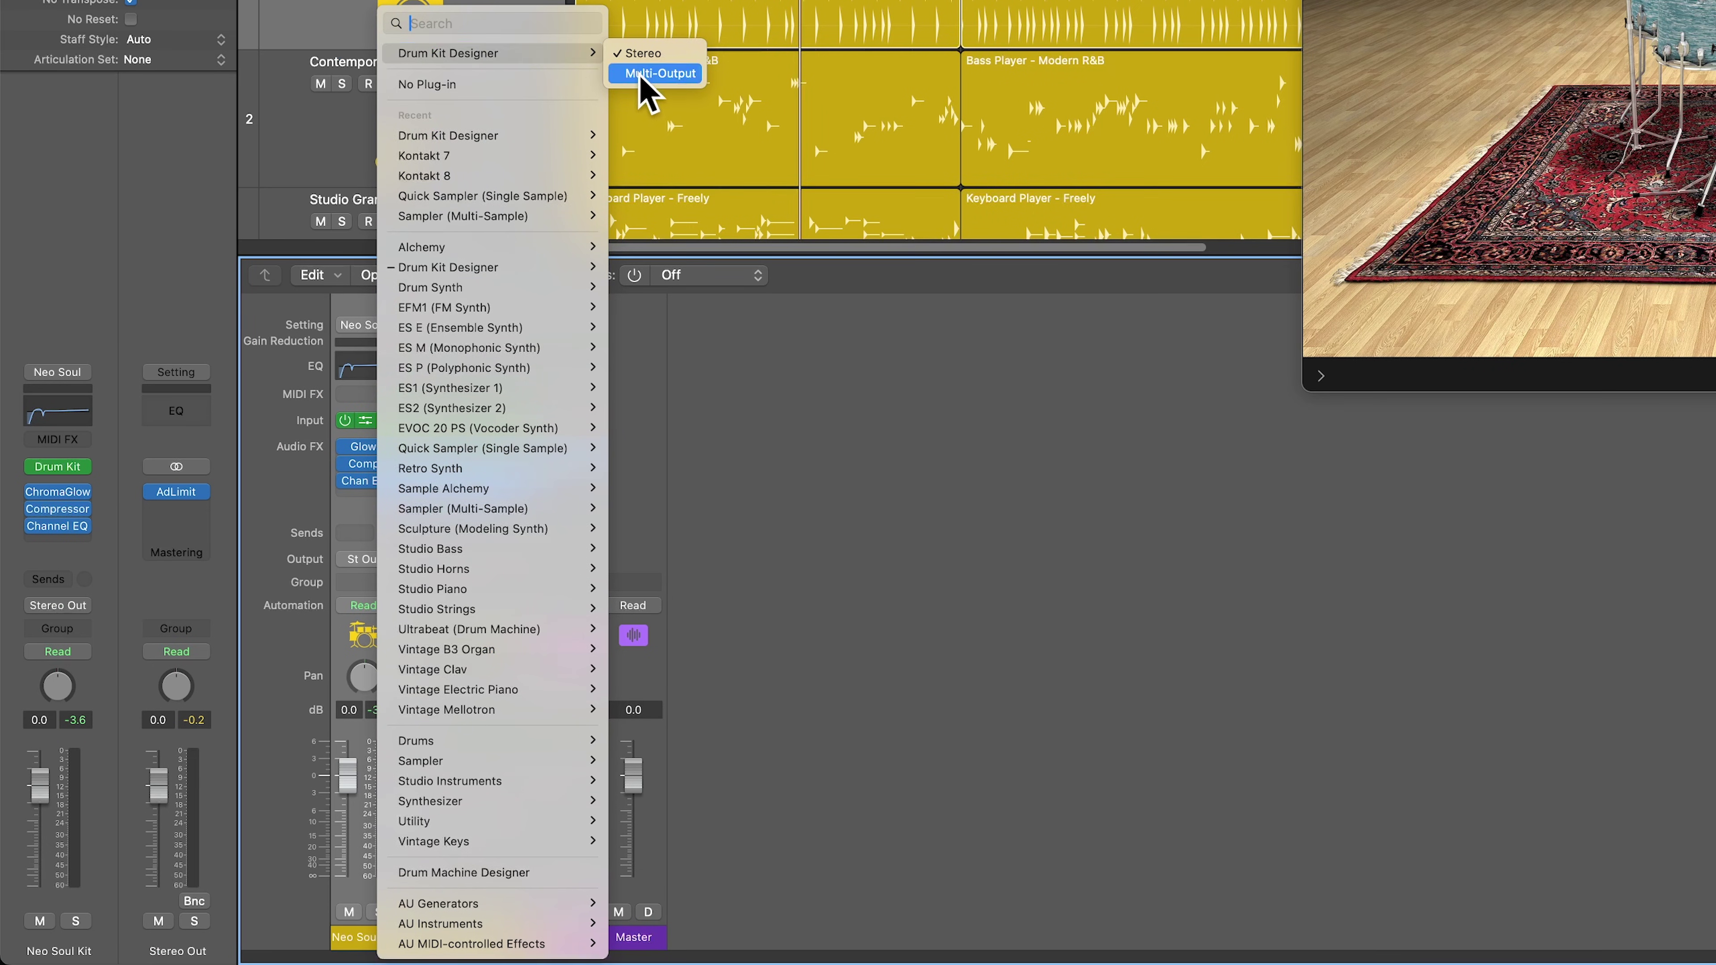
left_click(688, 76)
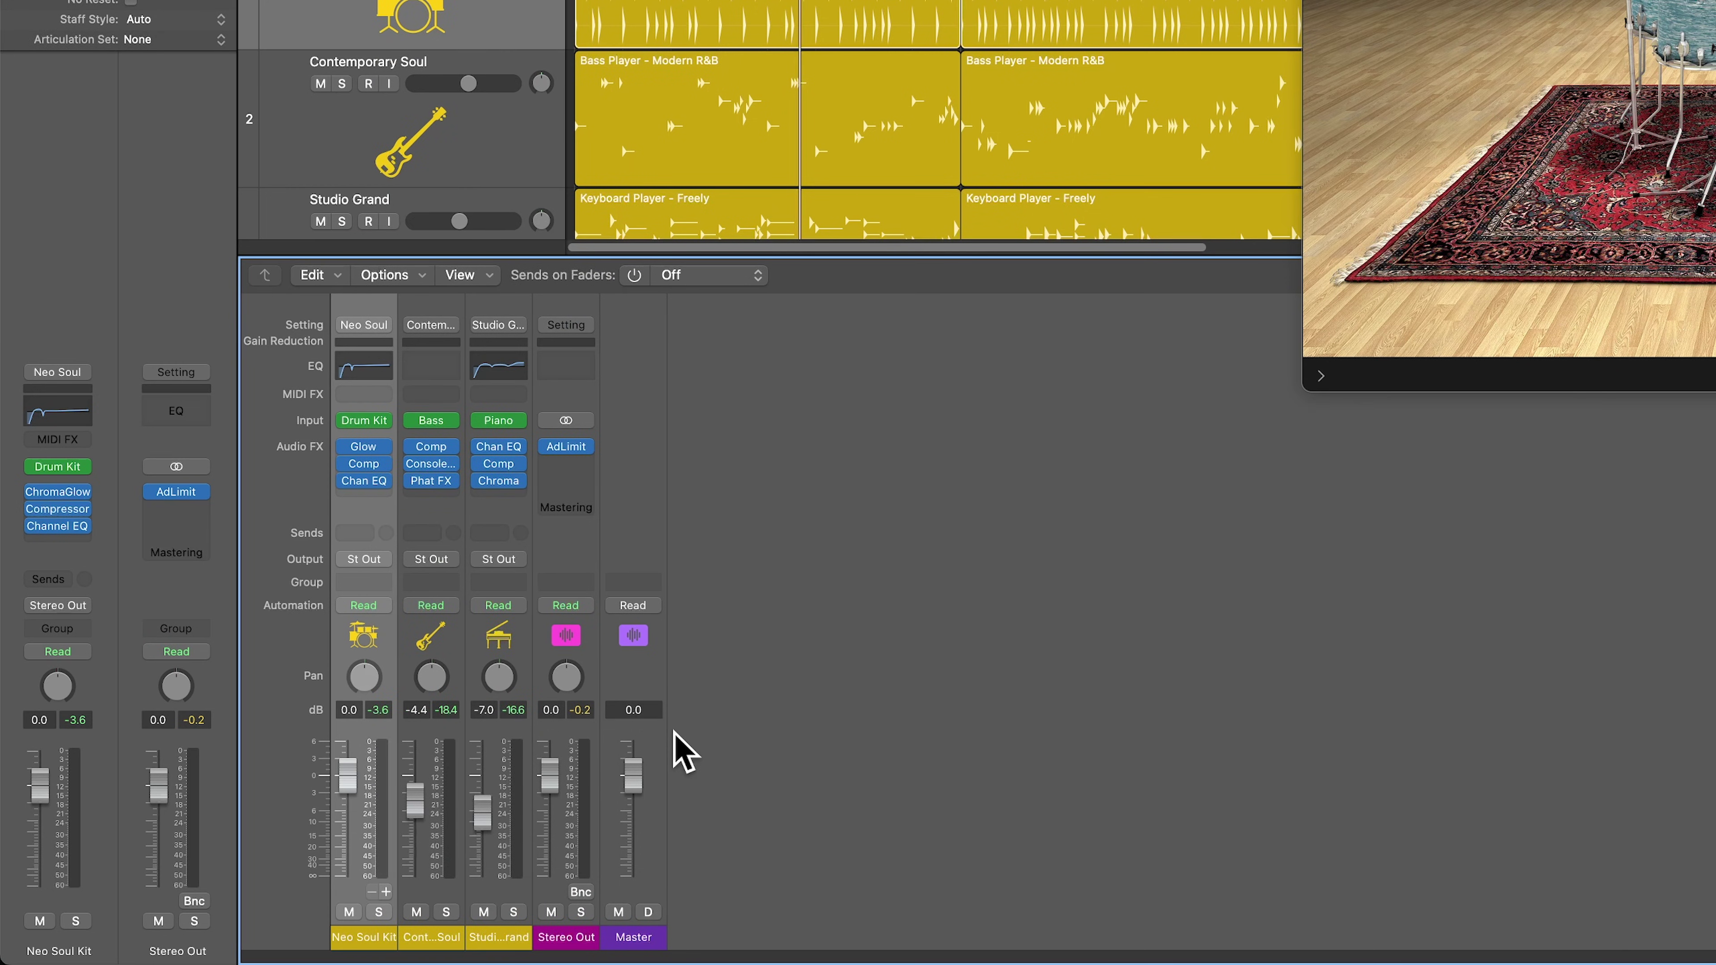
left_click(385, 892)
left_click(386, 893)
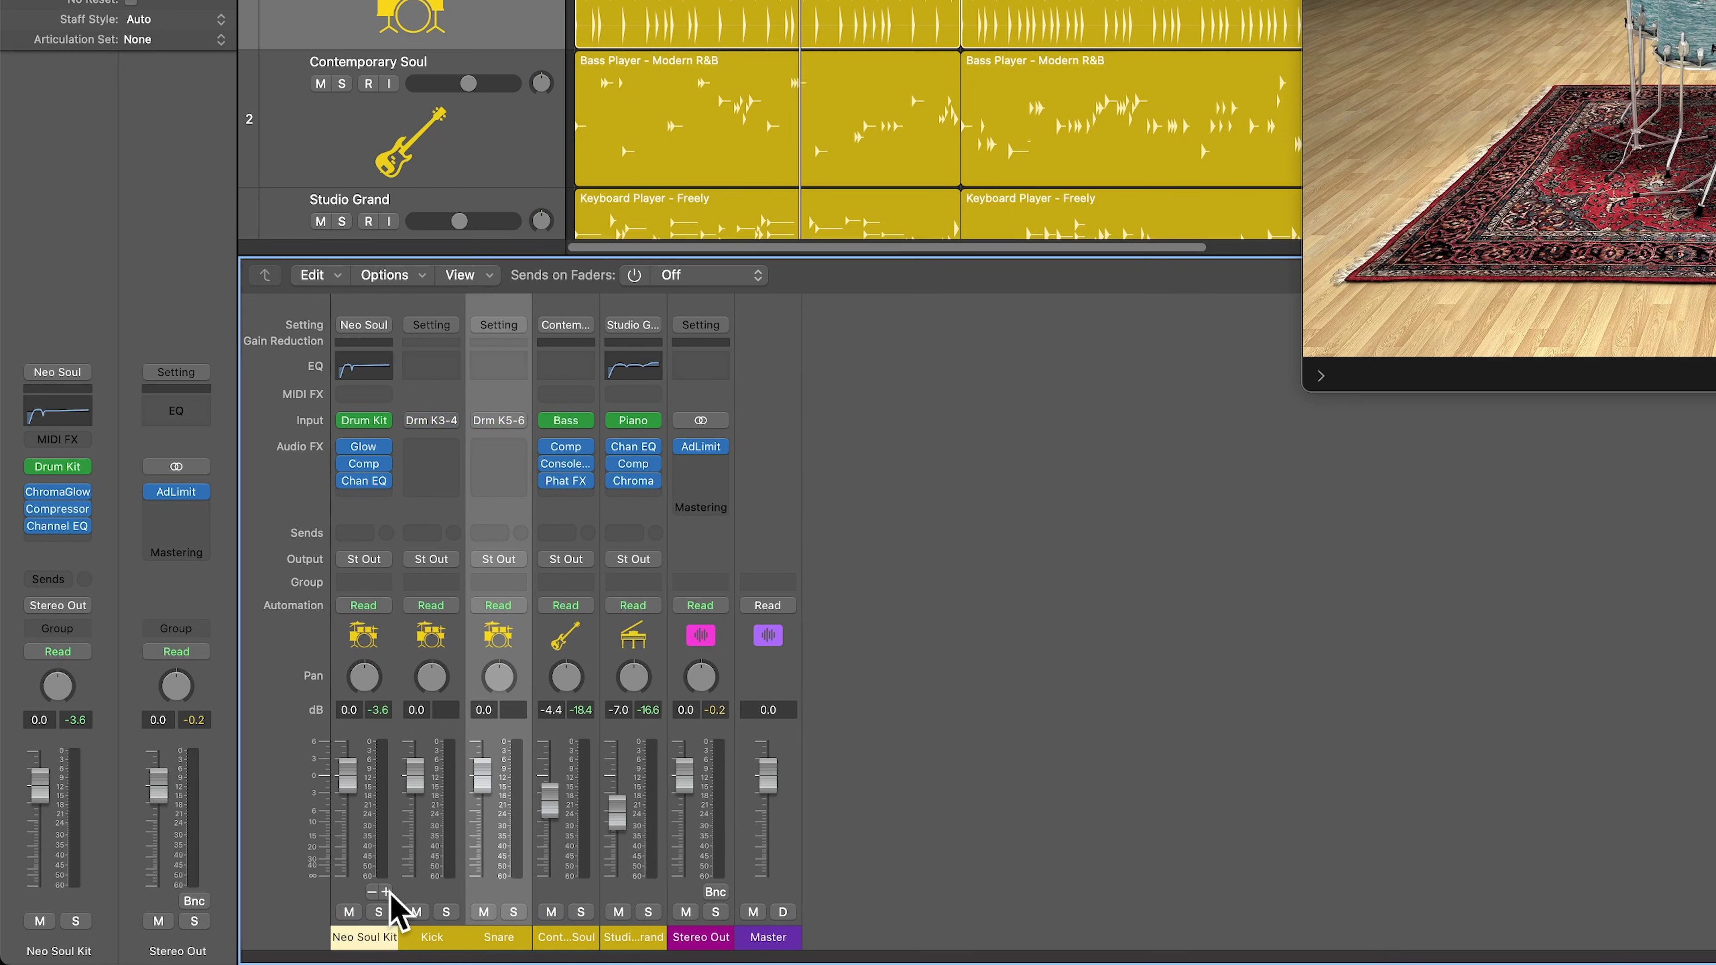
left_click(386, 892)
left_click(385, 892)
Select the Neo Soul Kit, Kick, Snare, Toms and Hi-Hat/Perc channels in turn
left_click_drag(433, 943, 615, 950)
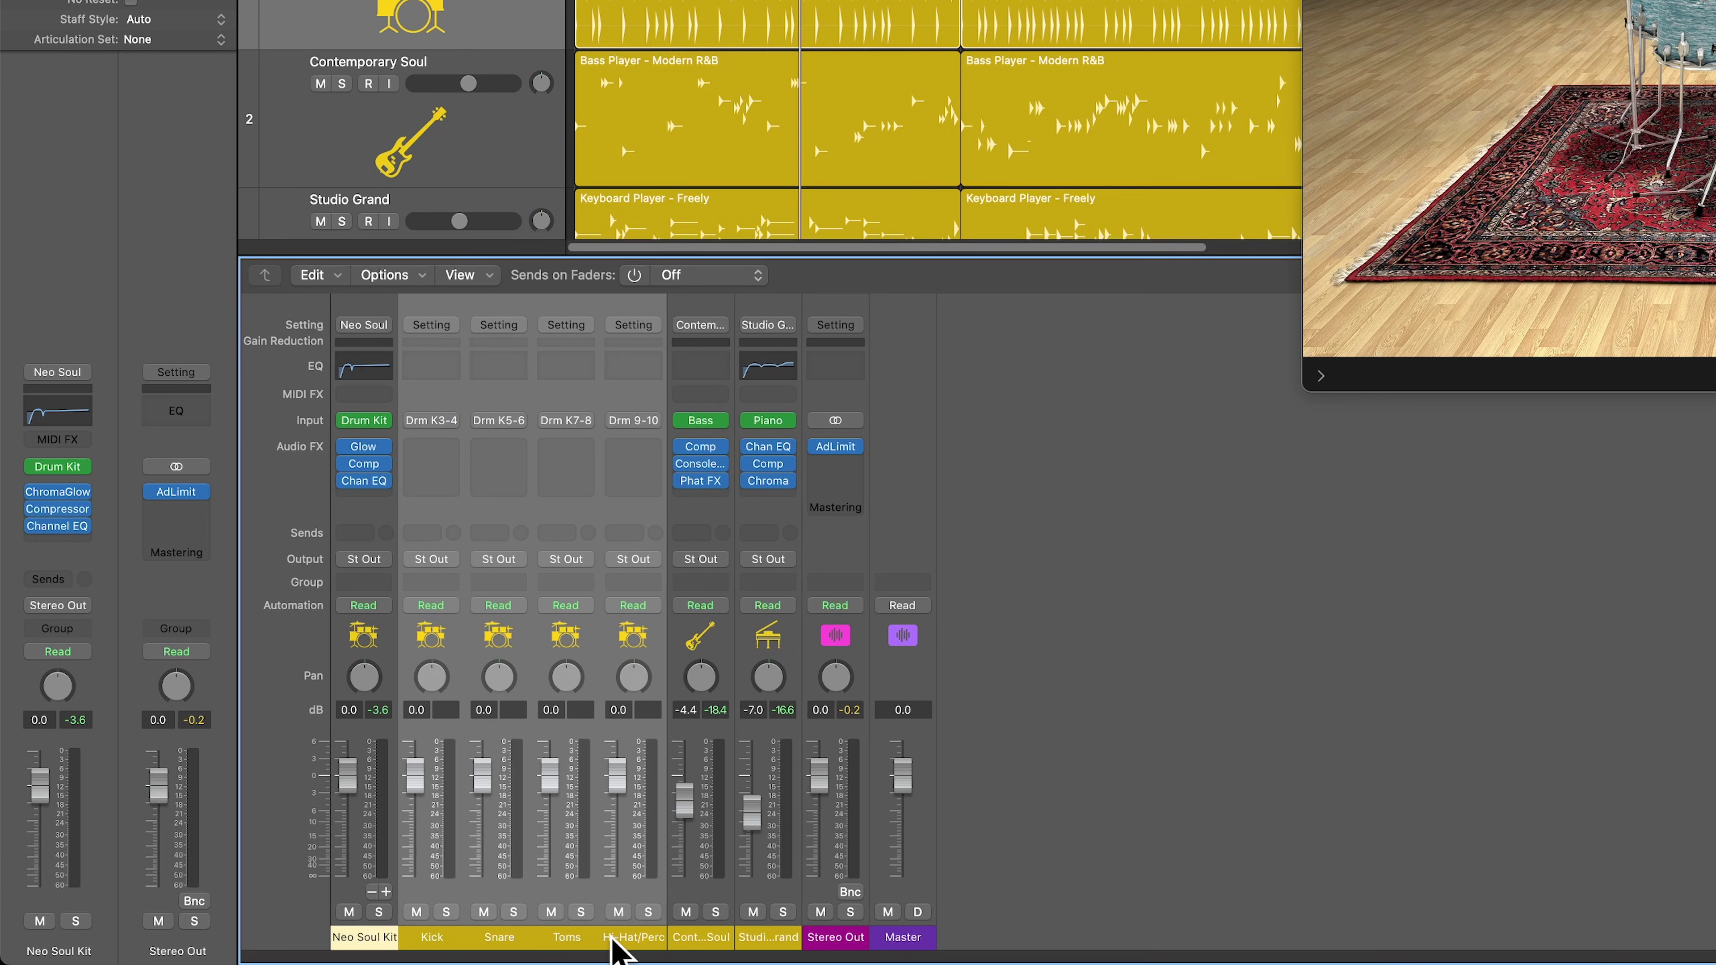
left_click(373, 940)
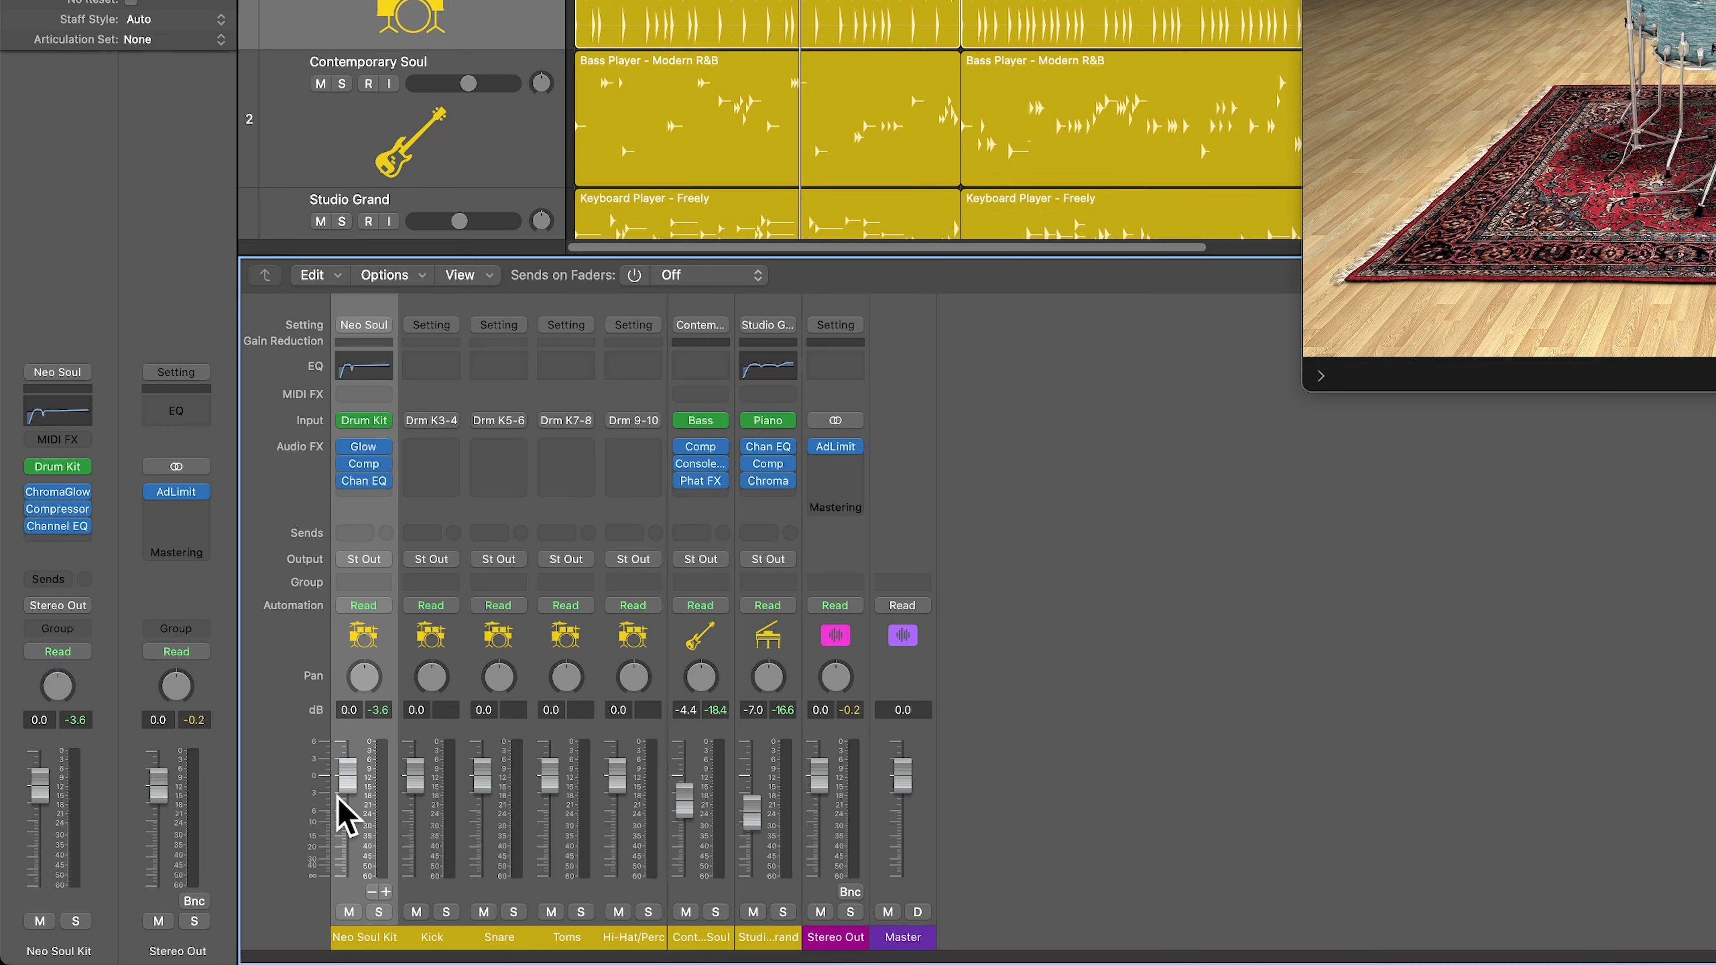
left_click(439, 937)
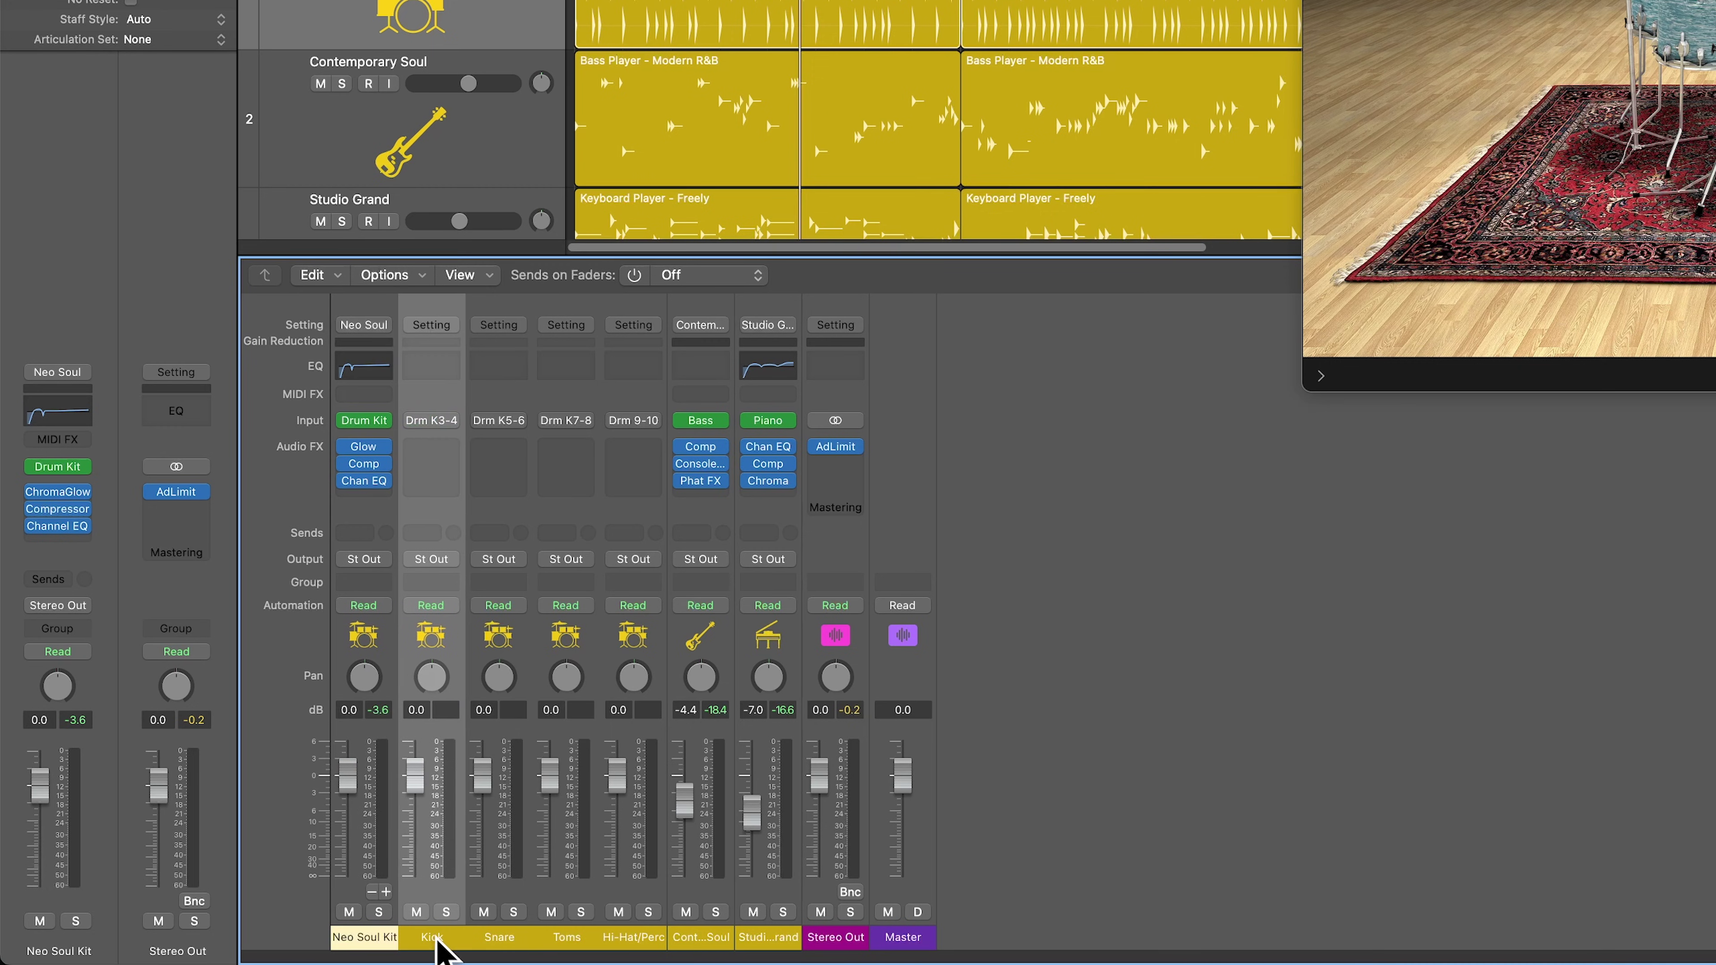
left_click(515, 937)
left_click(548, 938)
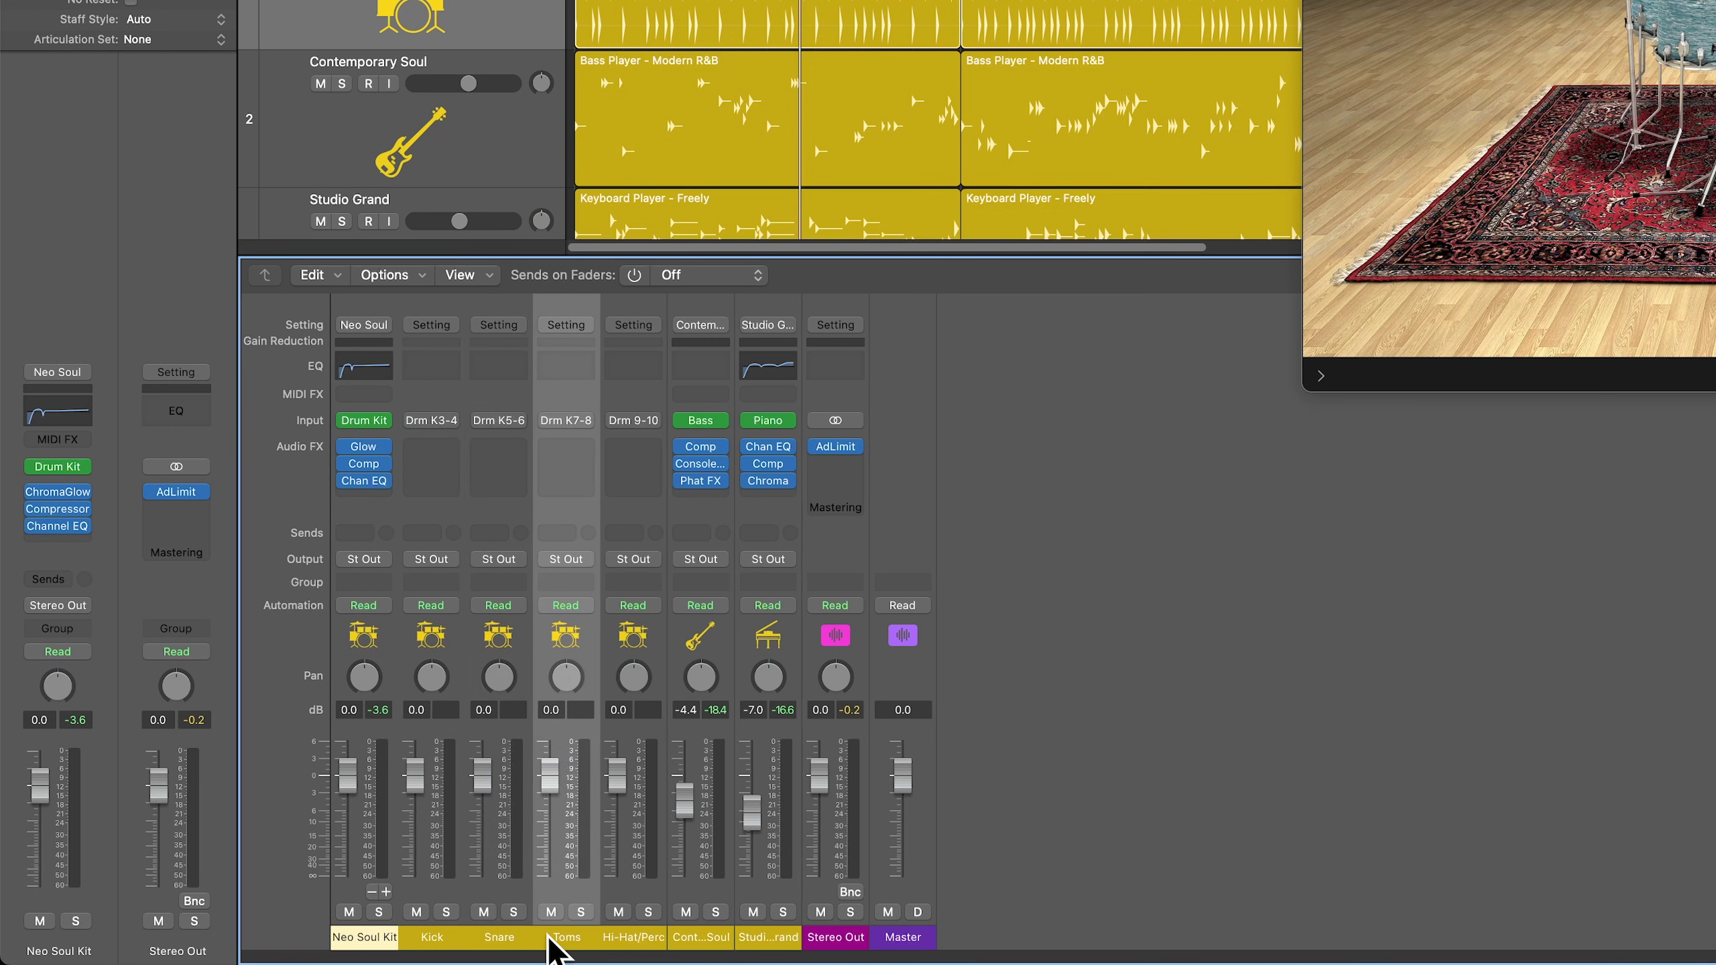
left_click(614, 938)
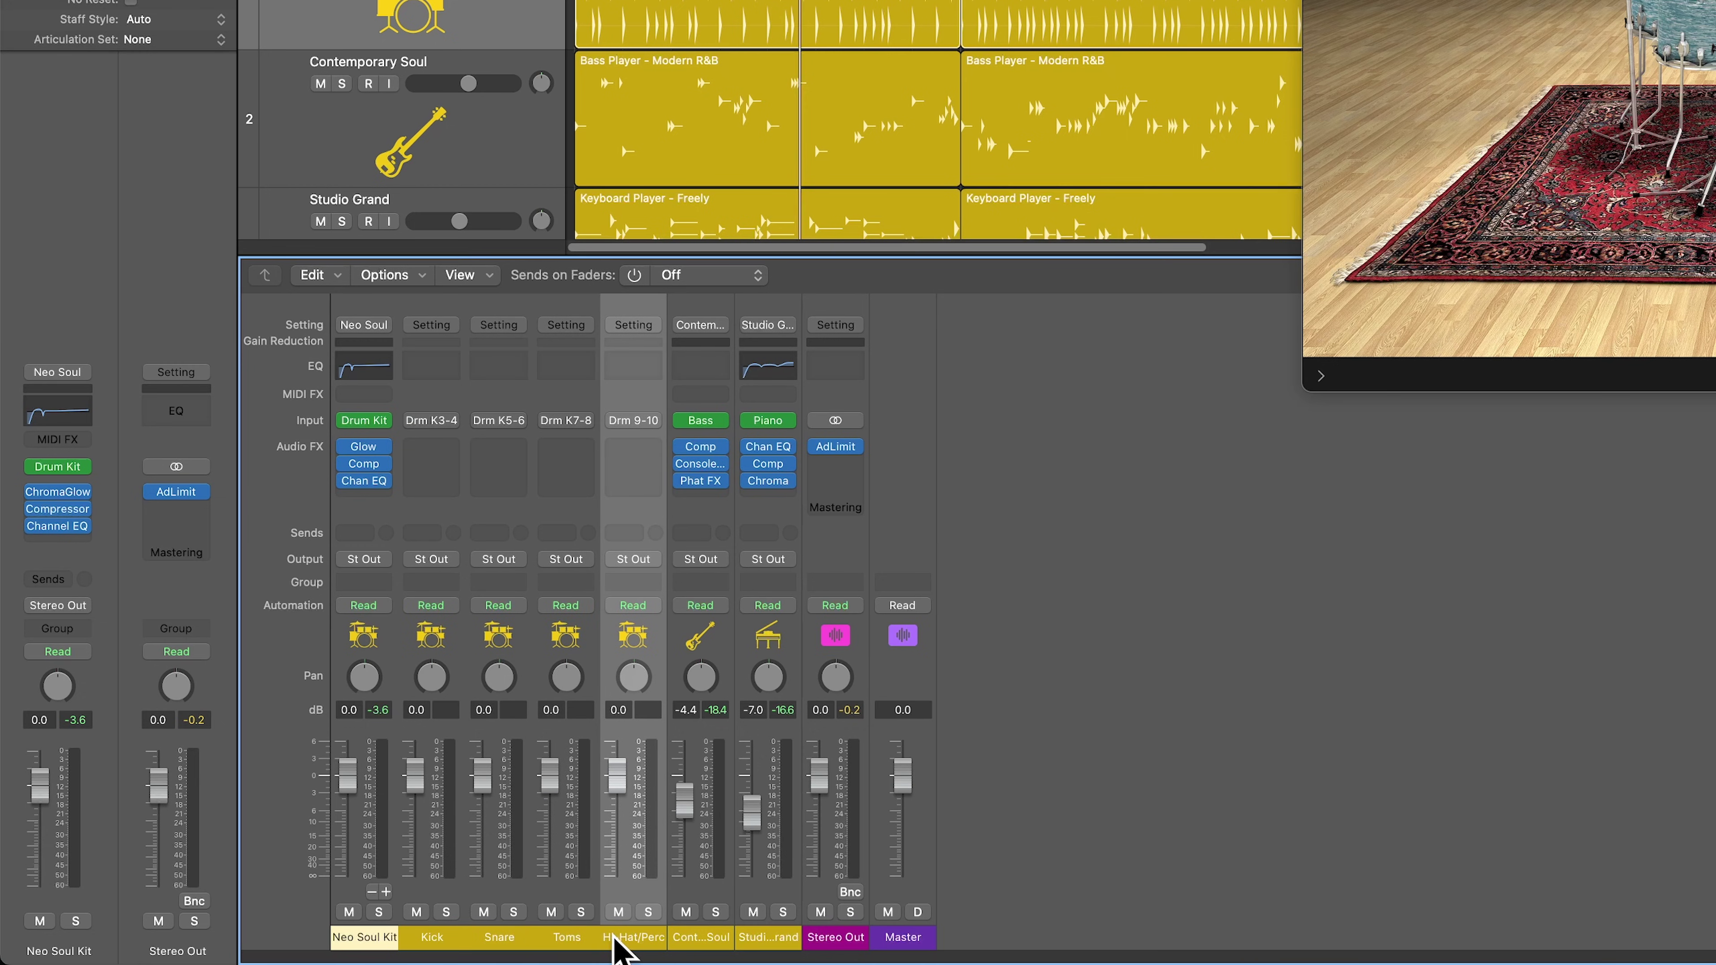
Add and remove an extra Aux 5 drum output, then mute the Contemporary Soul bass
left_click(385, 891)
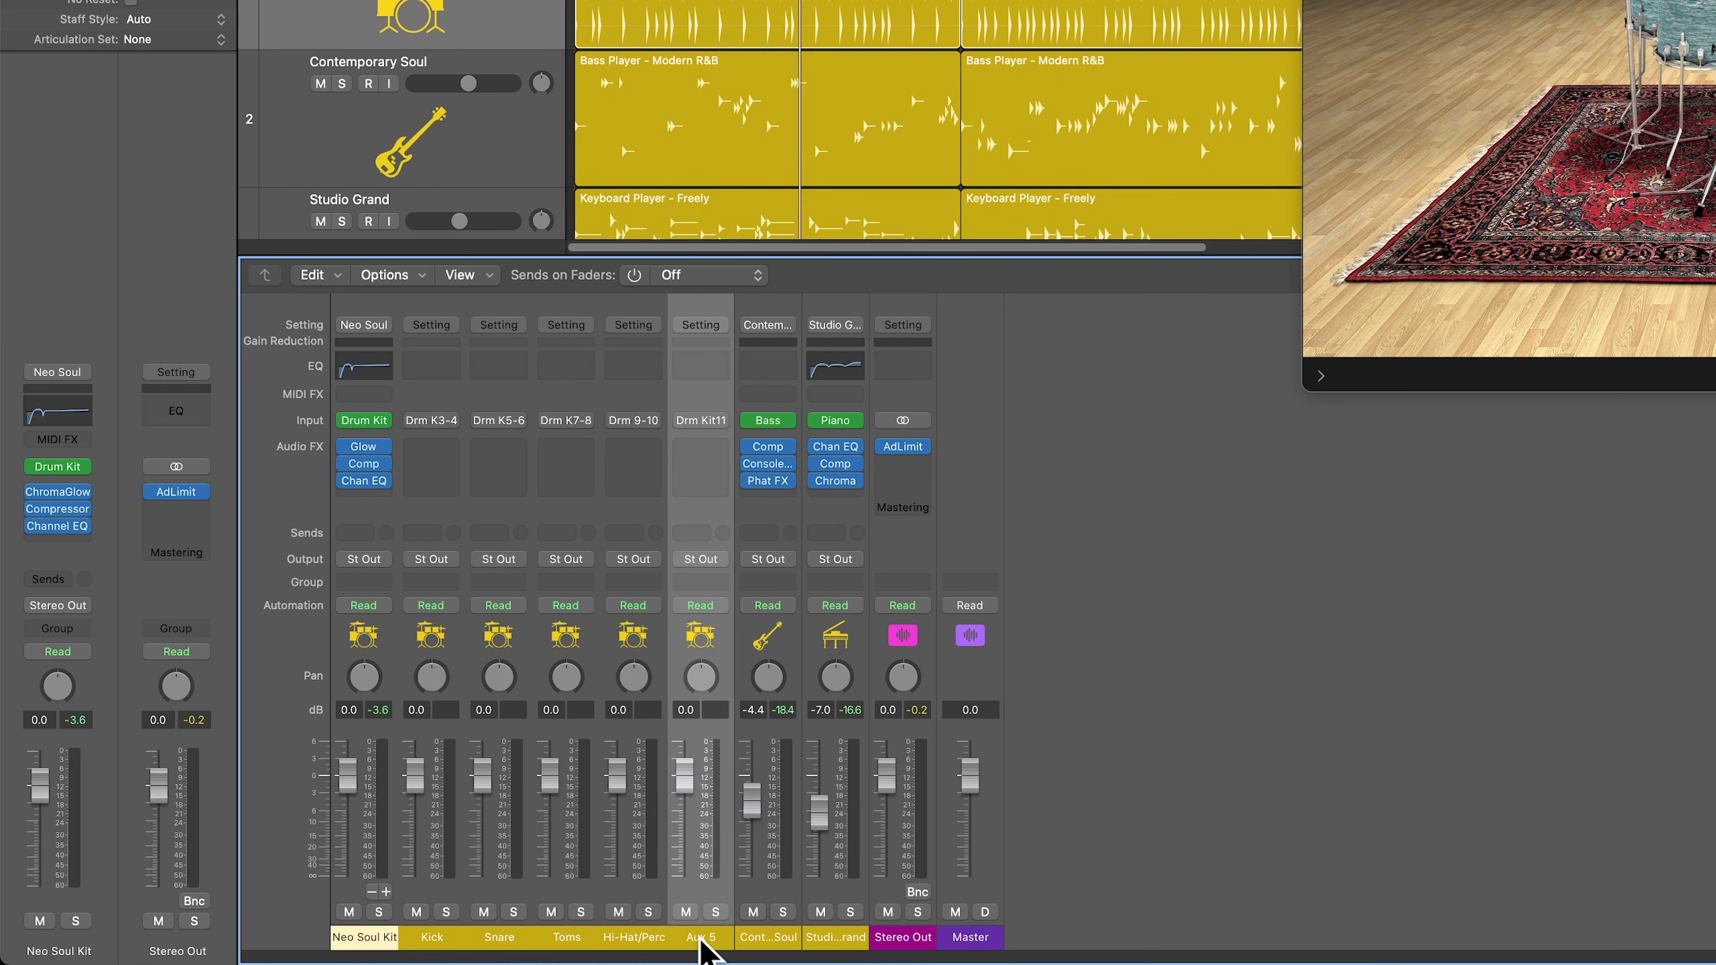
left_click(371, 891)
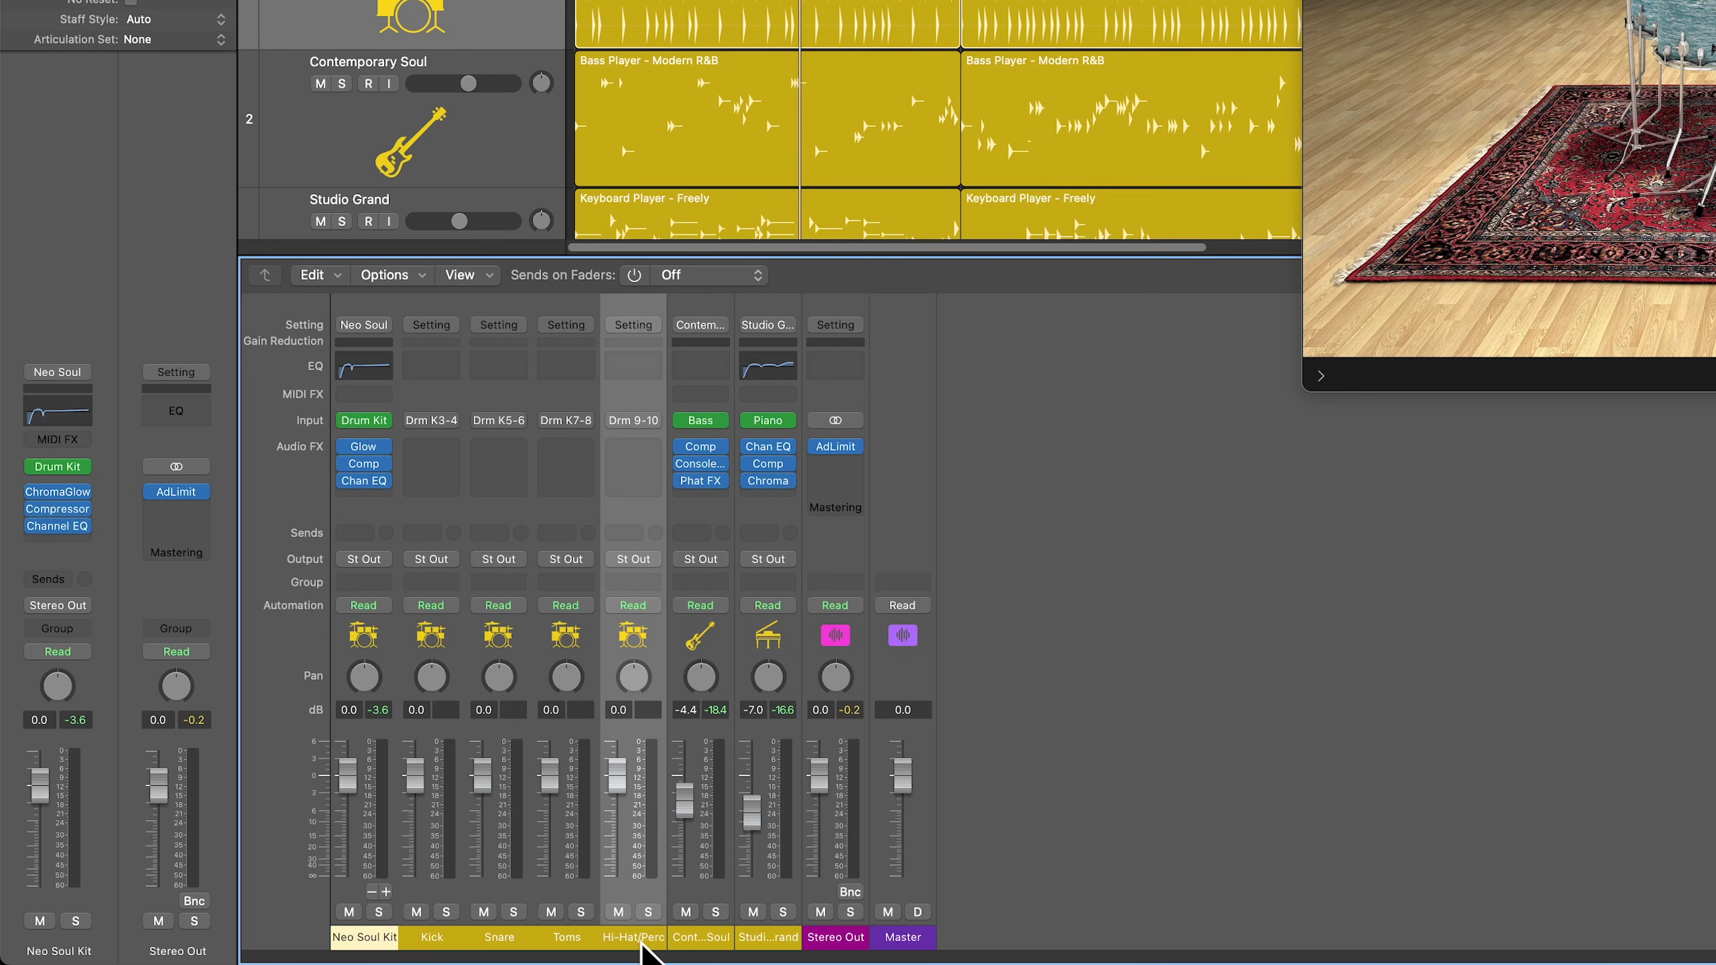
left_click(720, 943)
Mute the Studio Grand piano and select the Neo Soul Kit drum channel
left_click(753, 912)
left_click(685, 912)
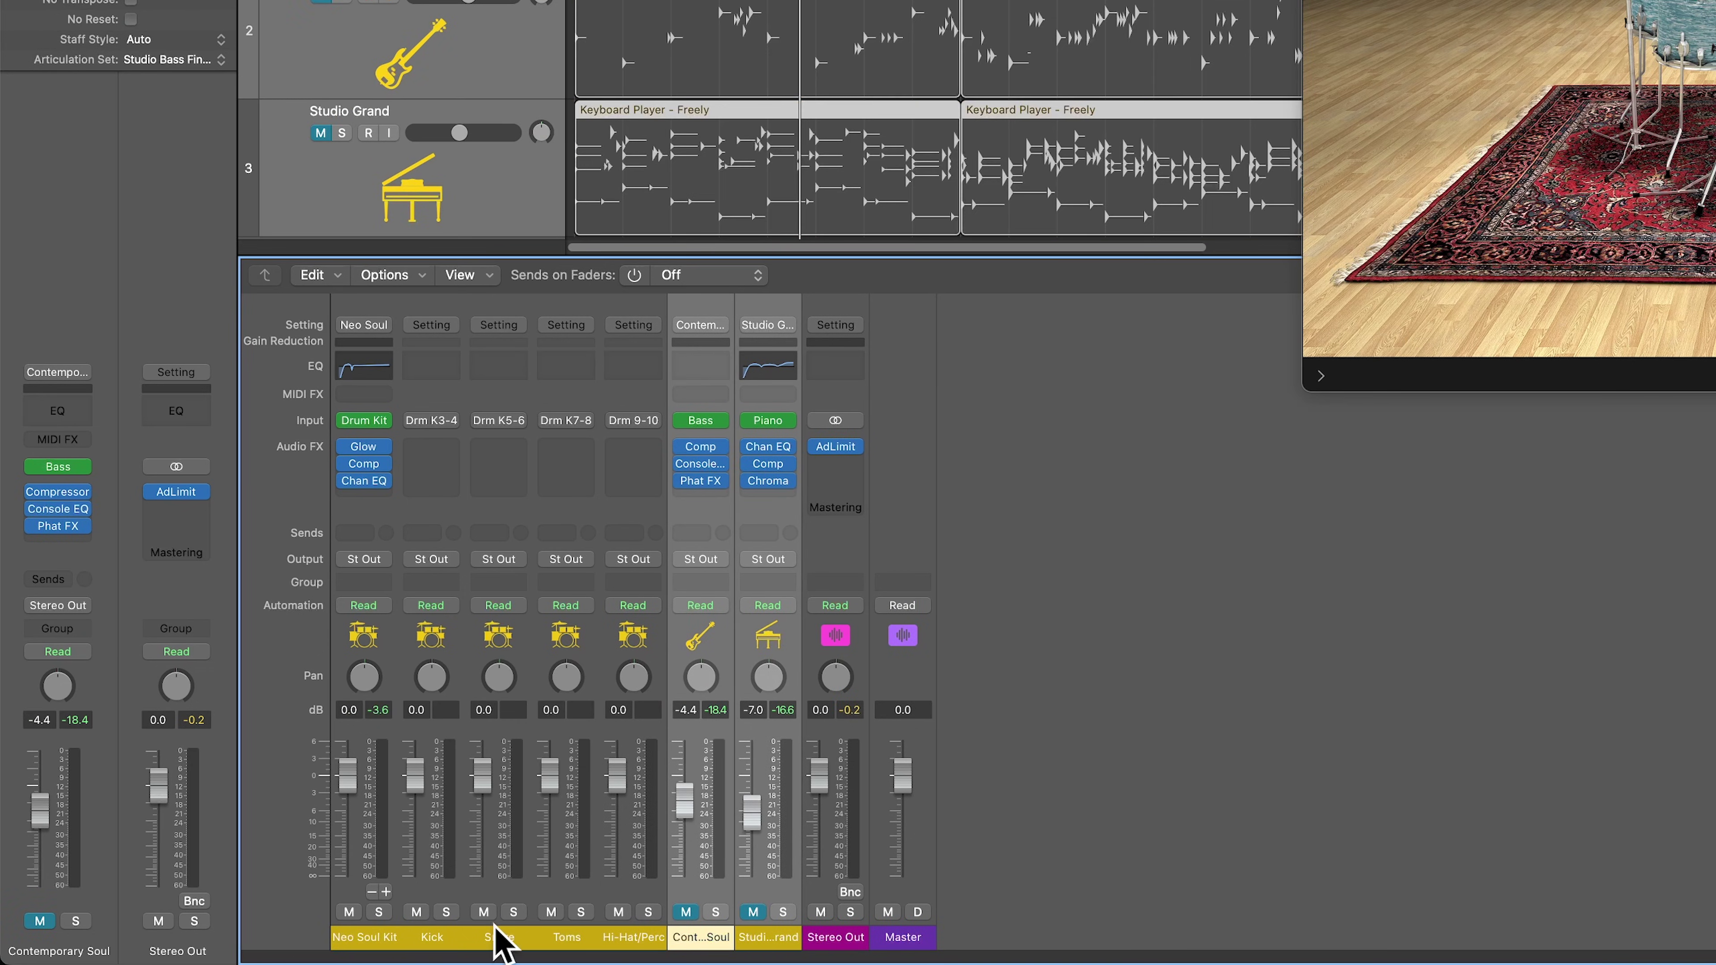
left_click(376, 933)
Play the song, soloing Neo Soul Kit, then Kick, Snare and Toms one at a time
key("space")
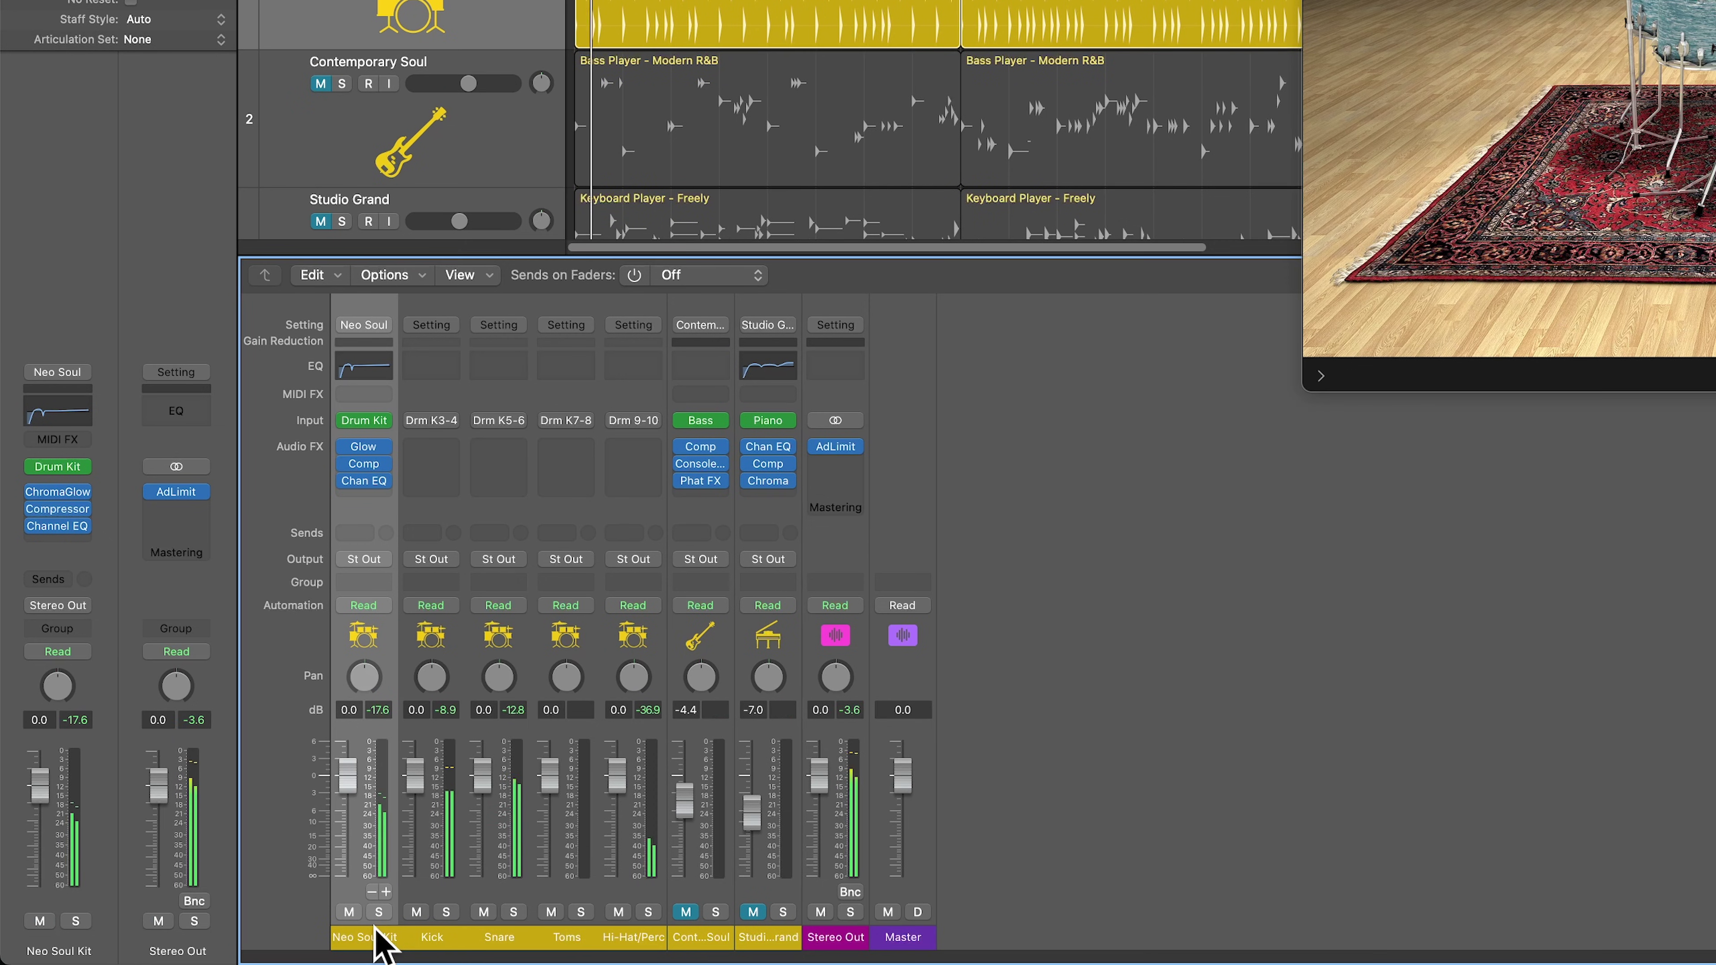
key("s")
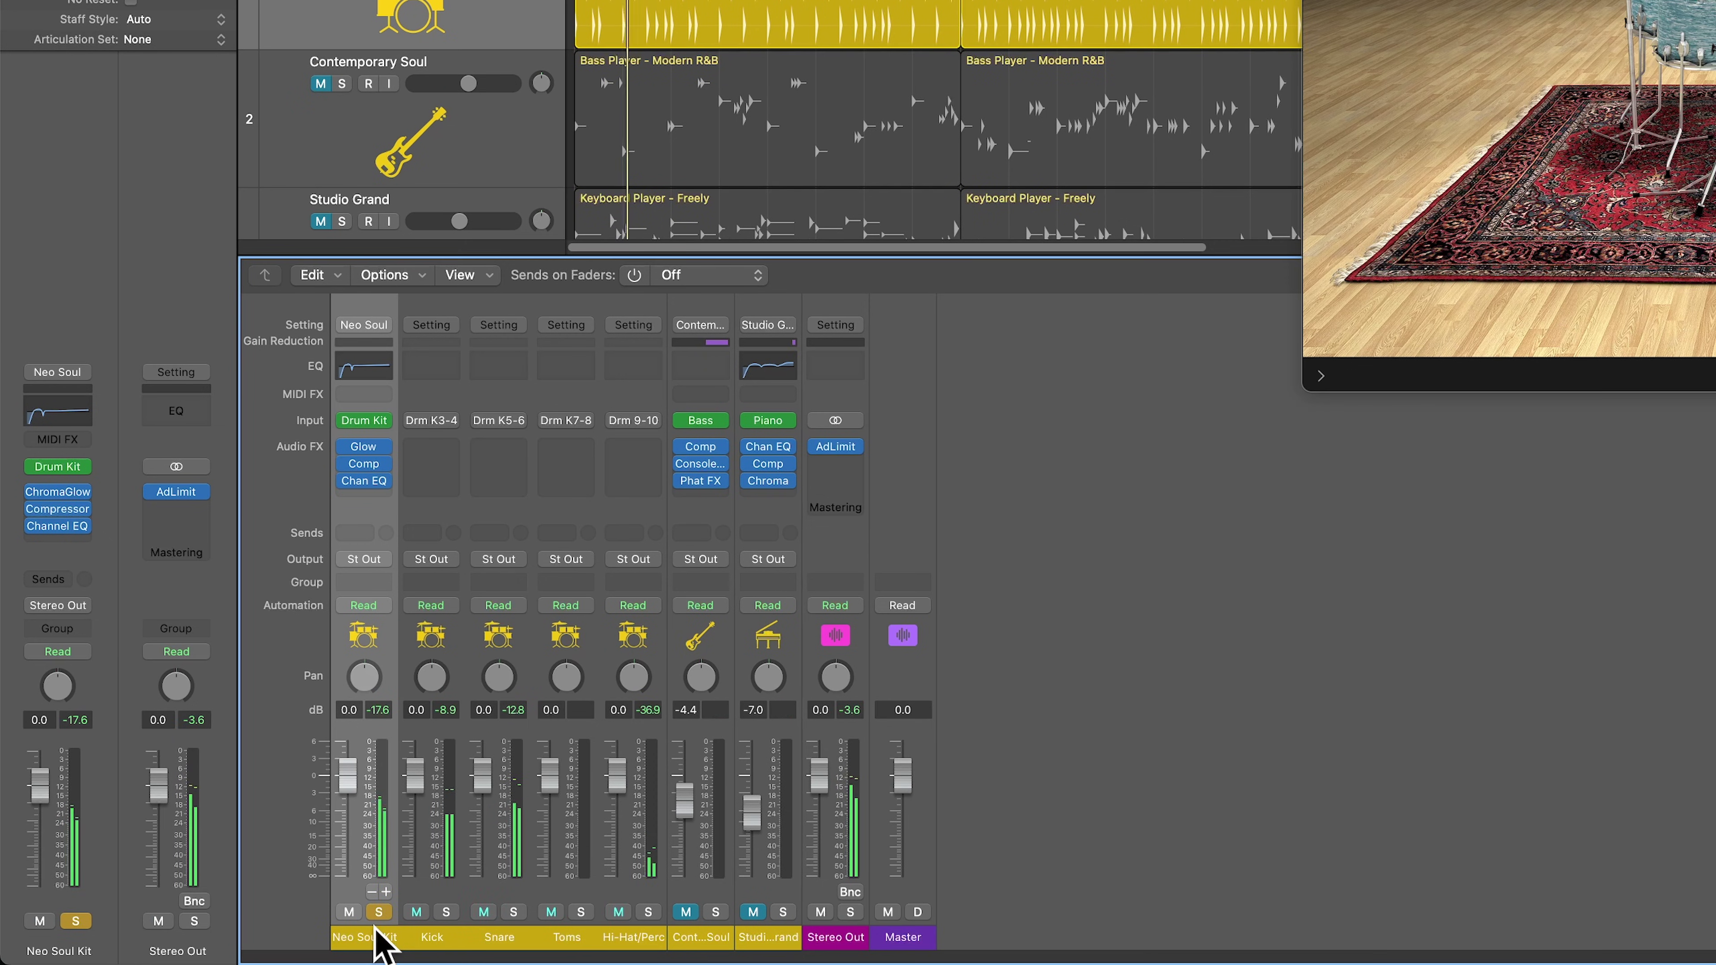
left_click(446, 912)
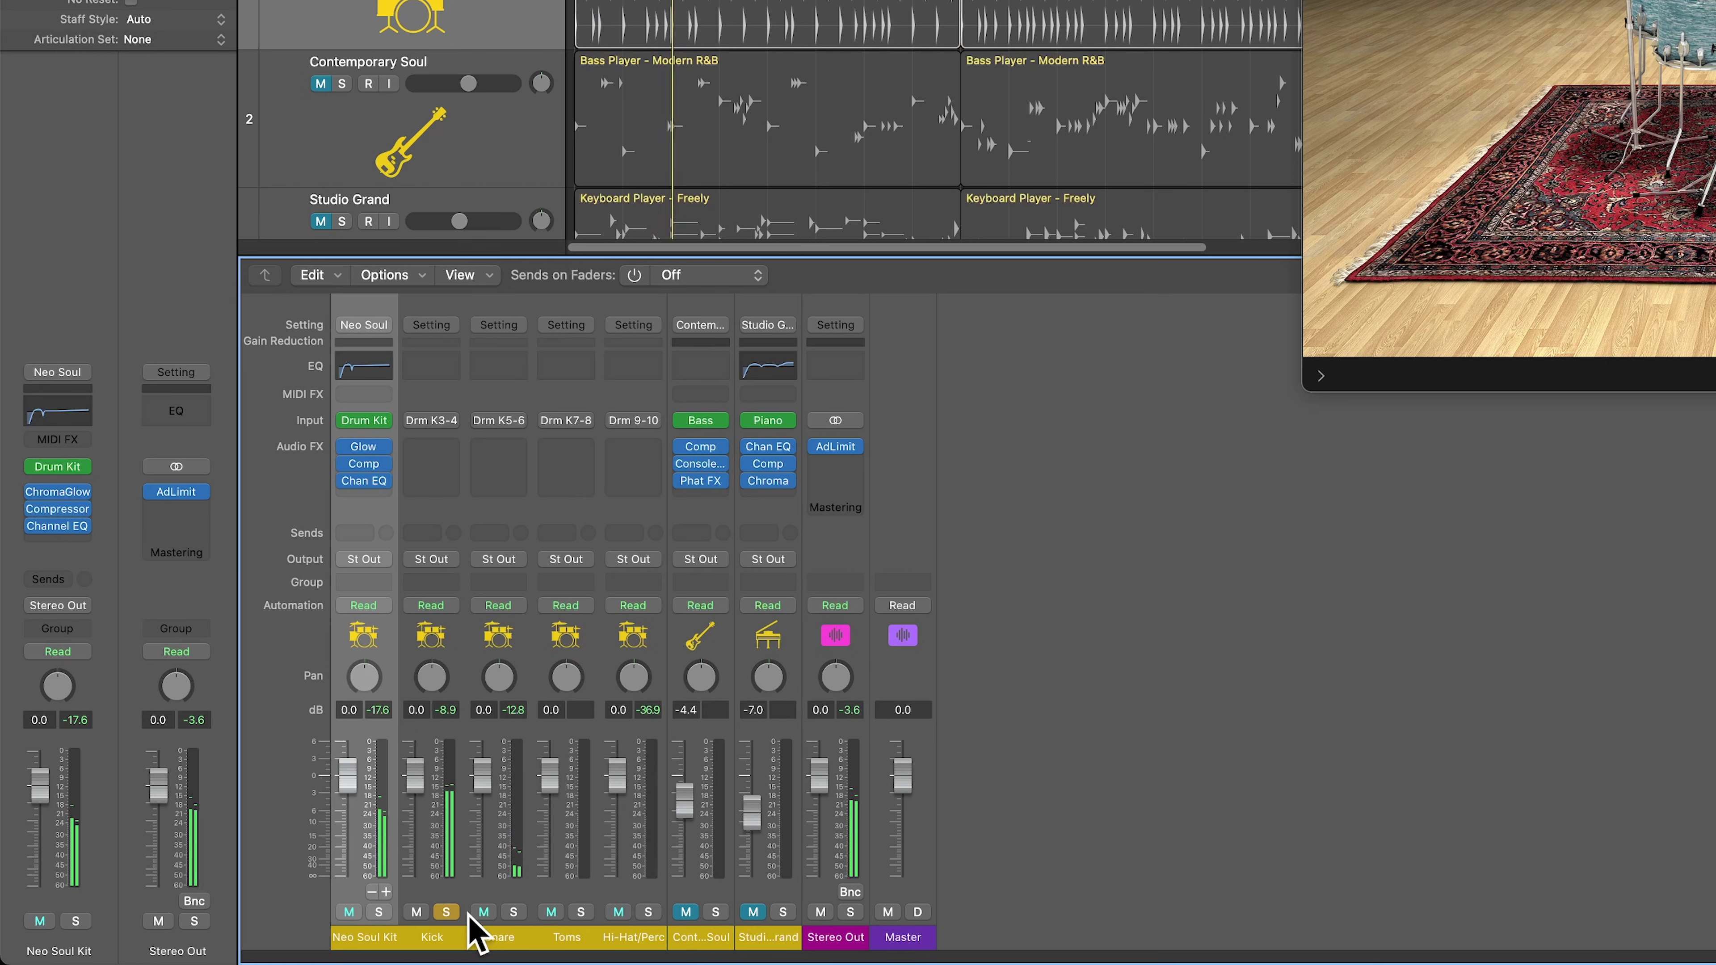
left_click(513, 913)
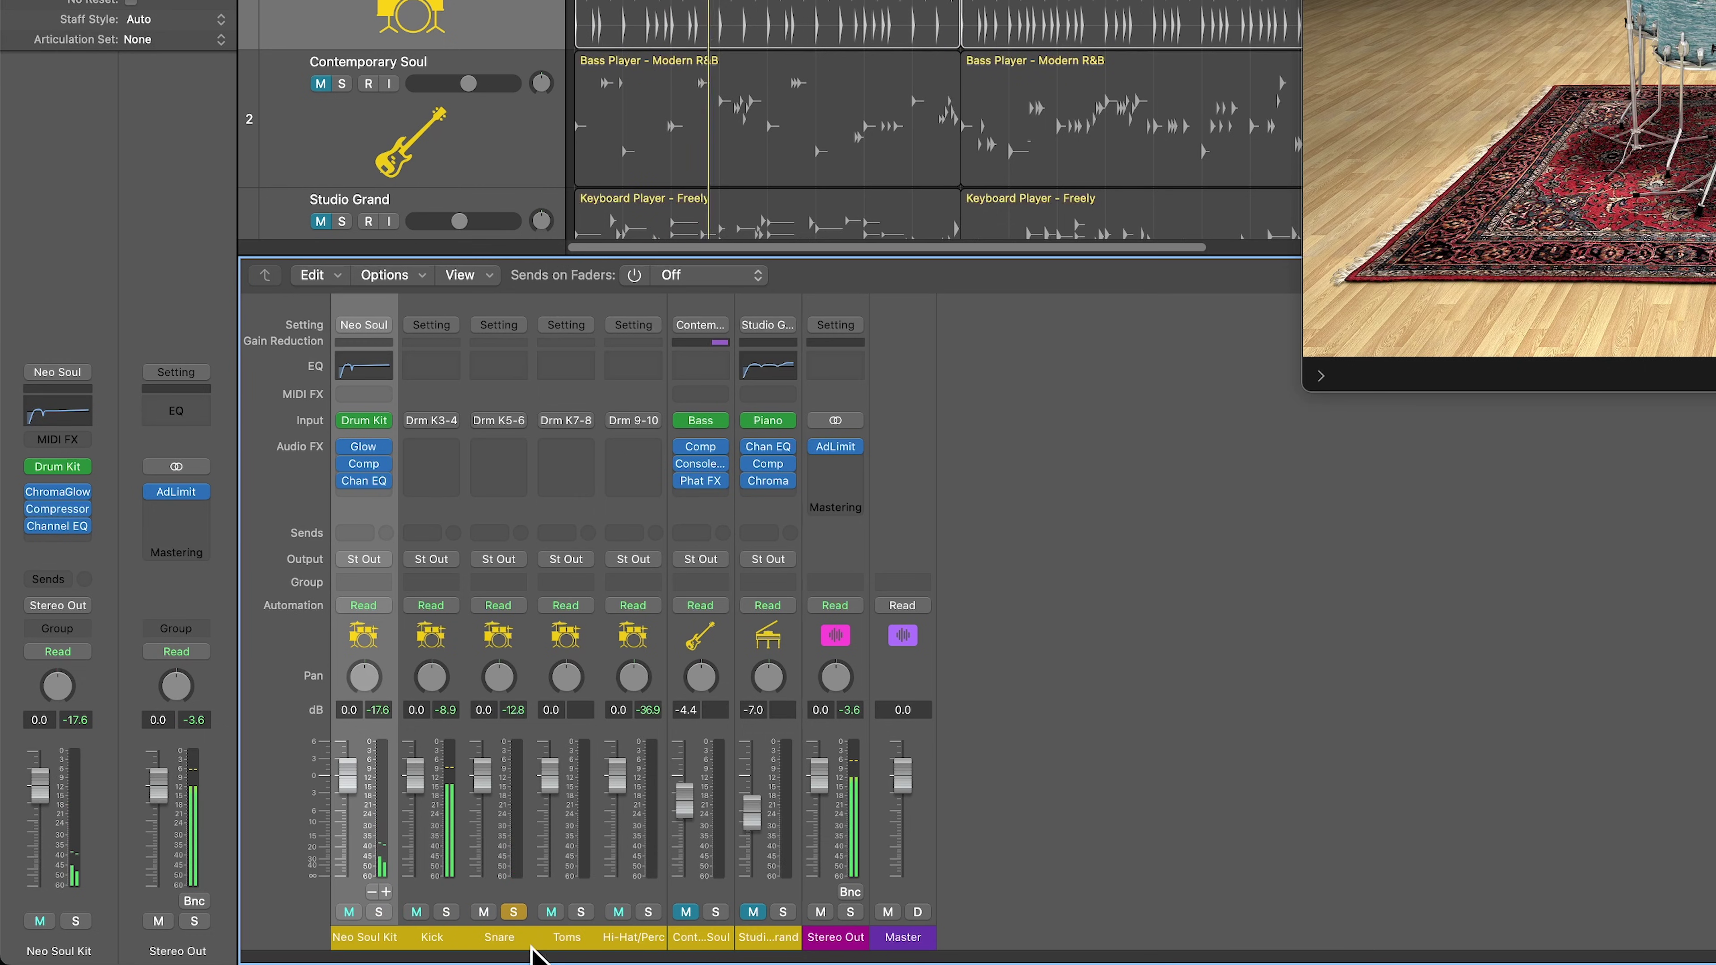
left_click(580, 912)
left_click(583, 914)
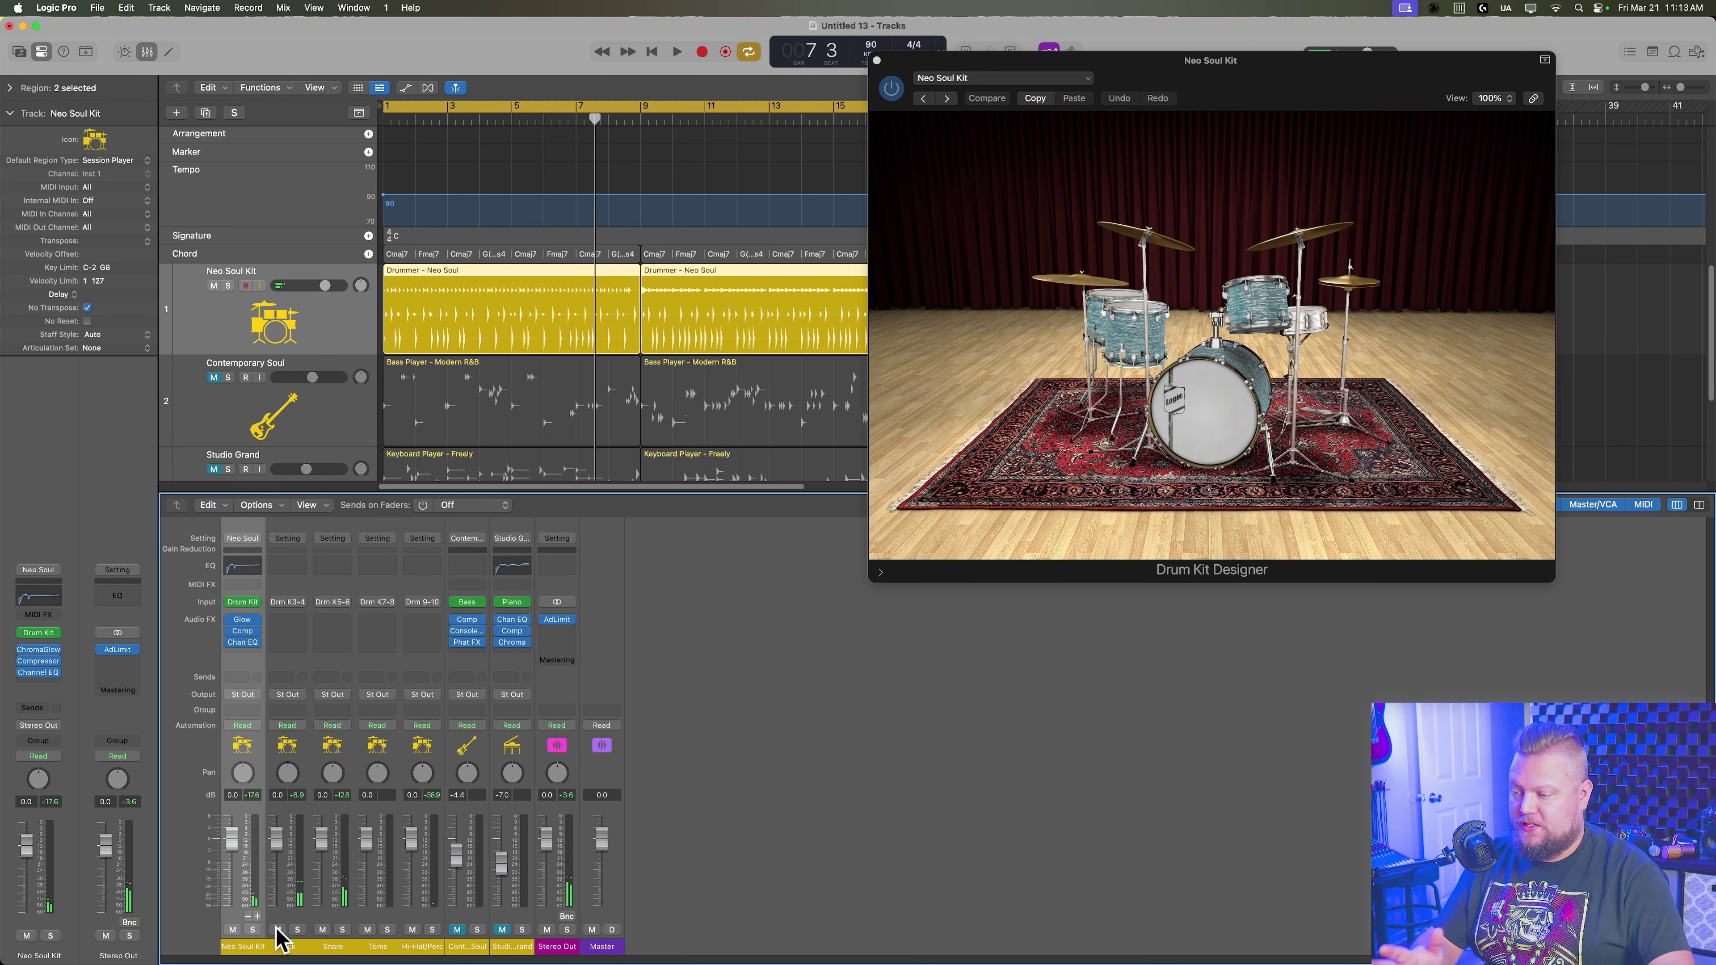
Remove the extra drum outputs, set Drum Kit Designer back to Stereo, close the mixer, enlarge track rows
left_click(248, 916)
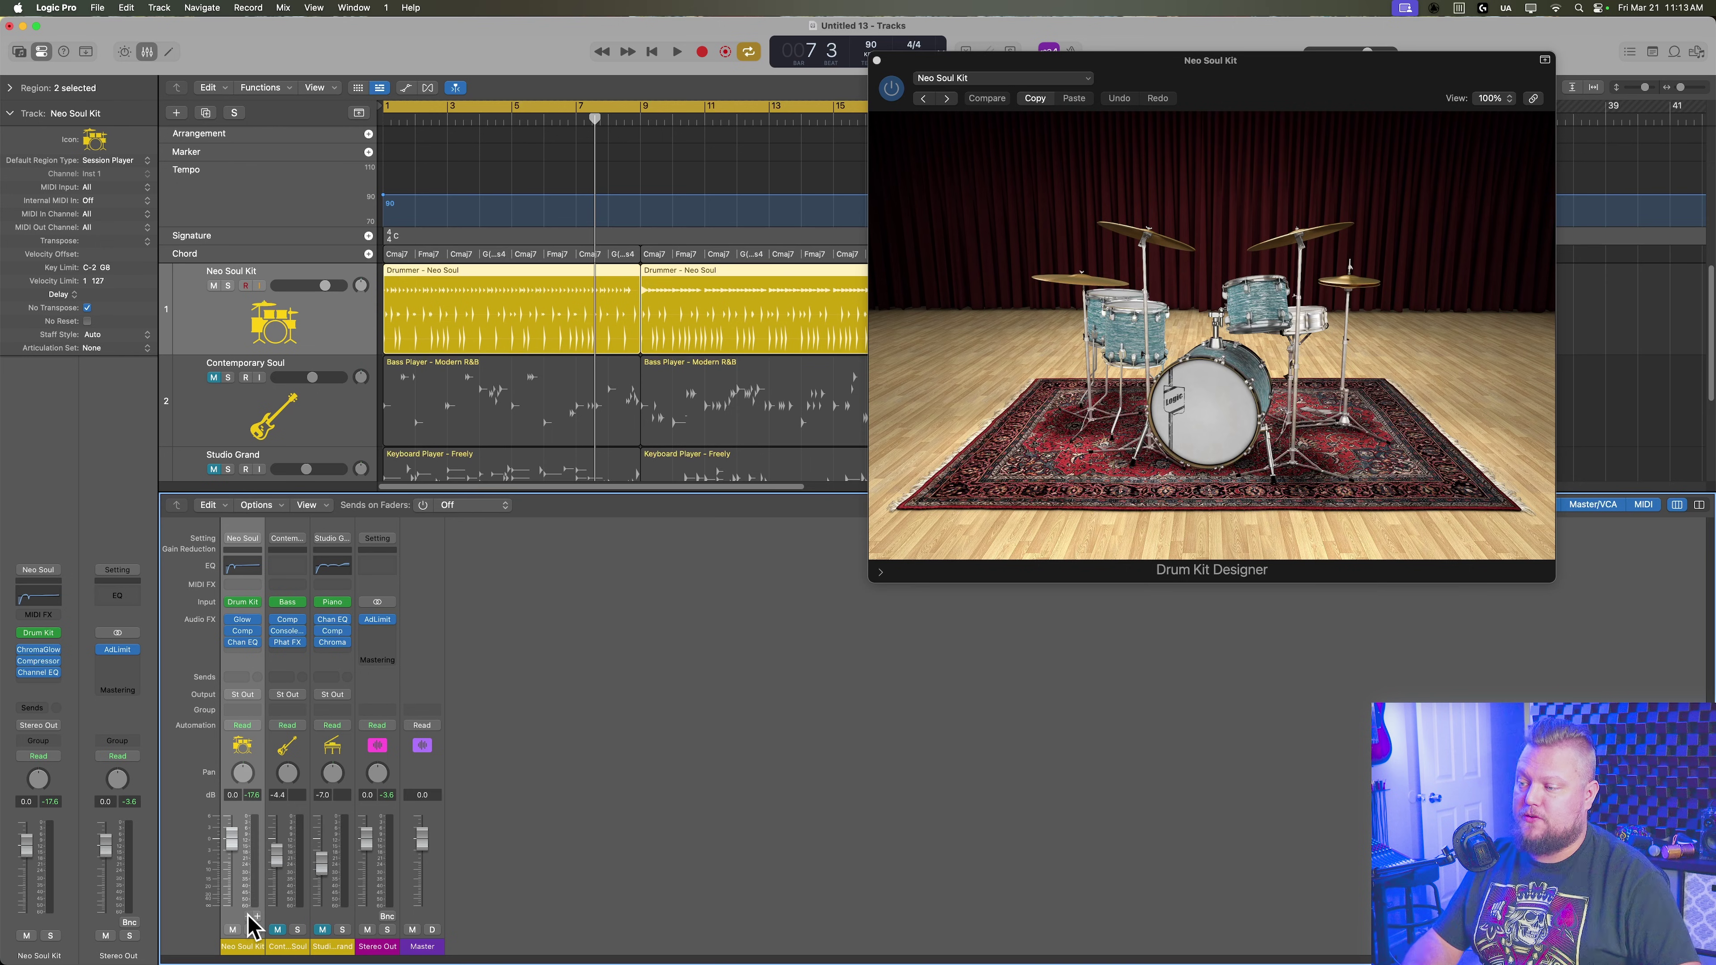
left_click(259, 602)
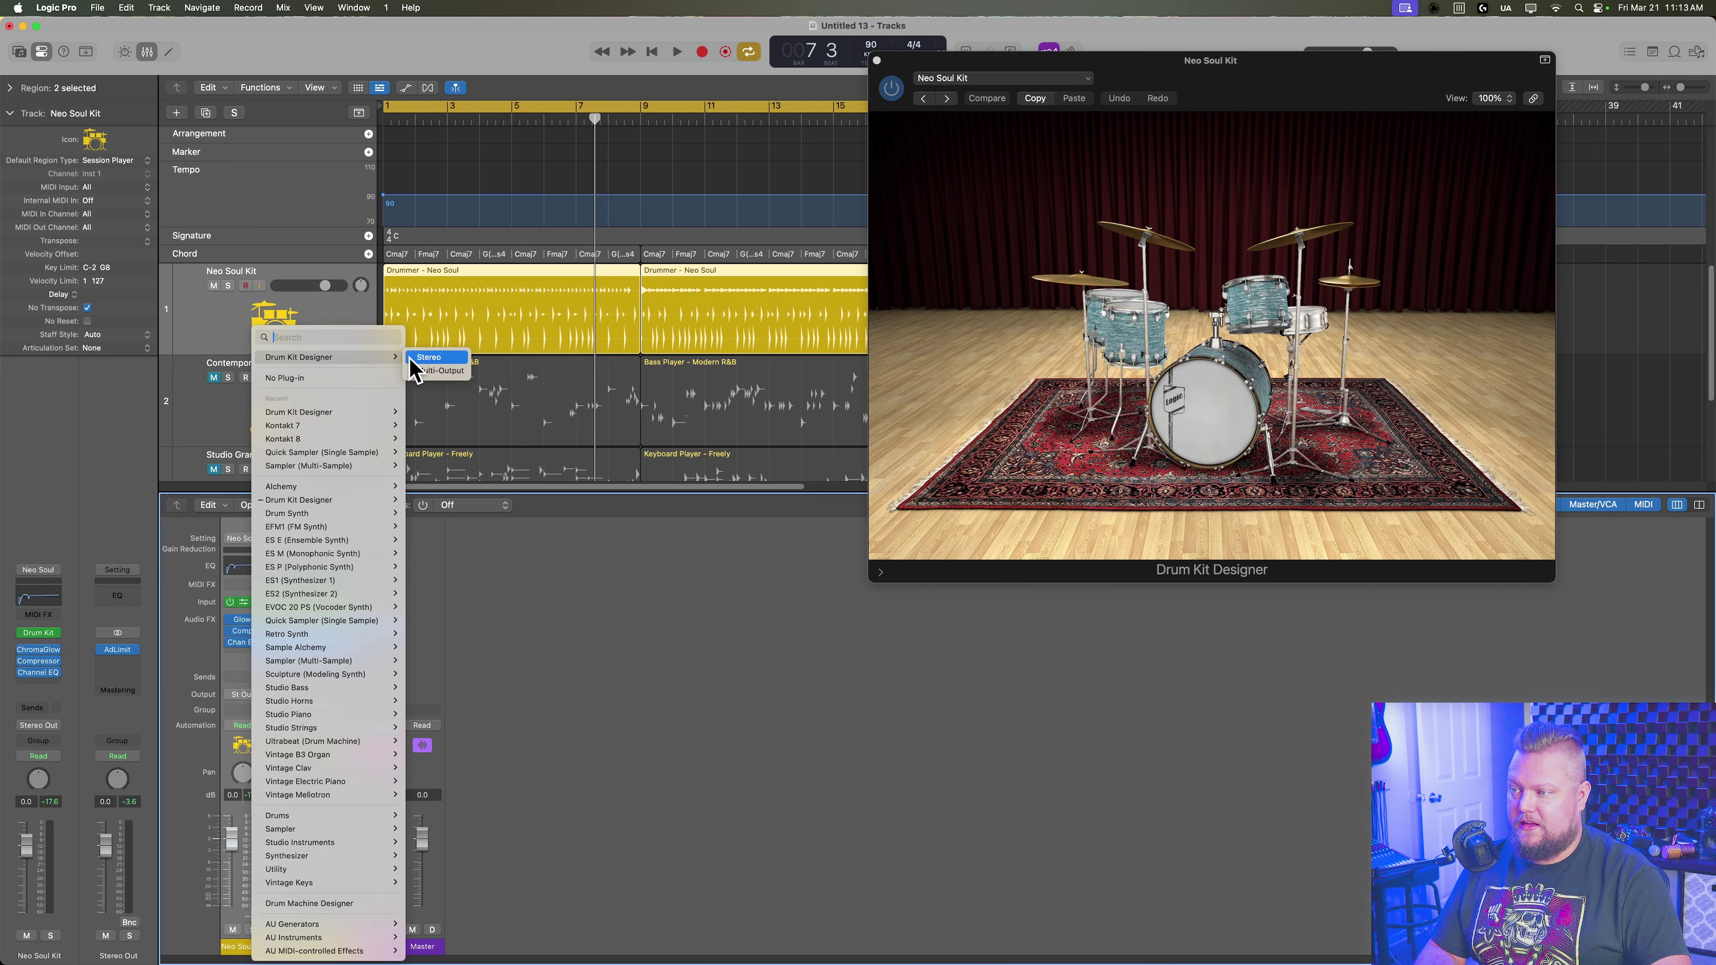
left_click(415, 359)
key("x")
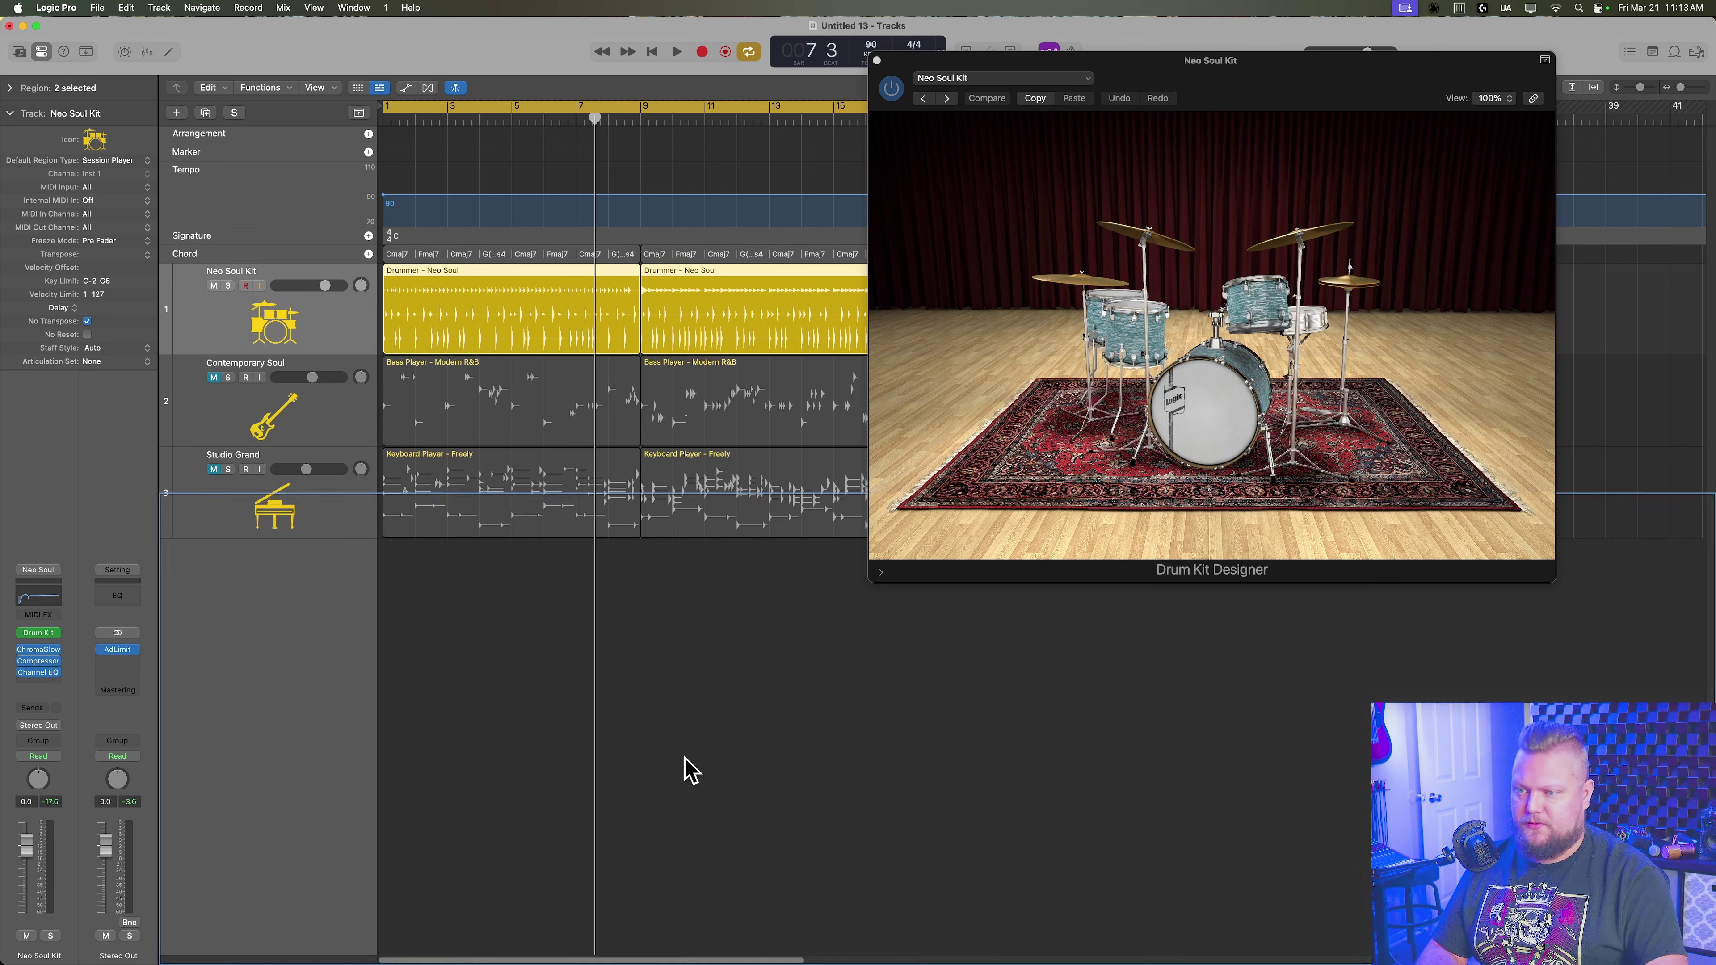
key("super+Down")
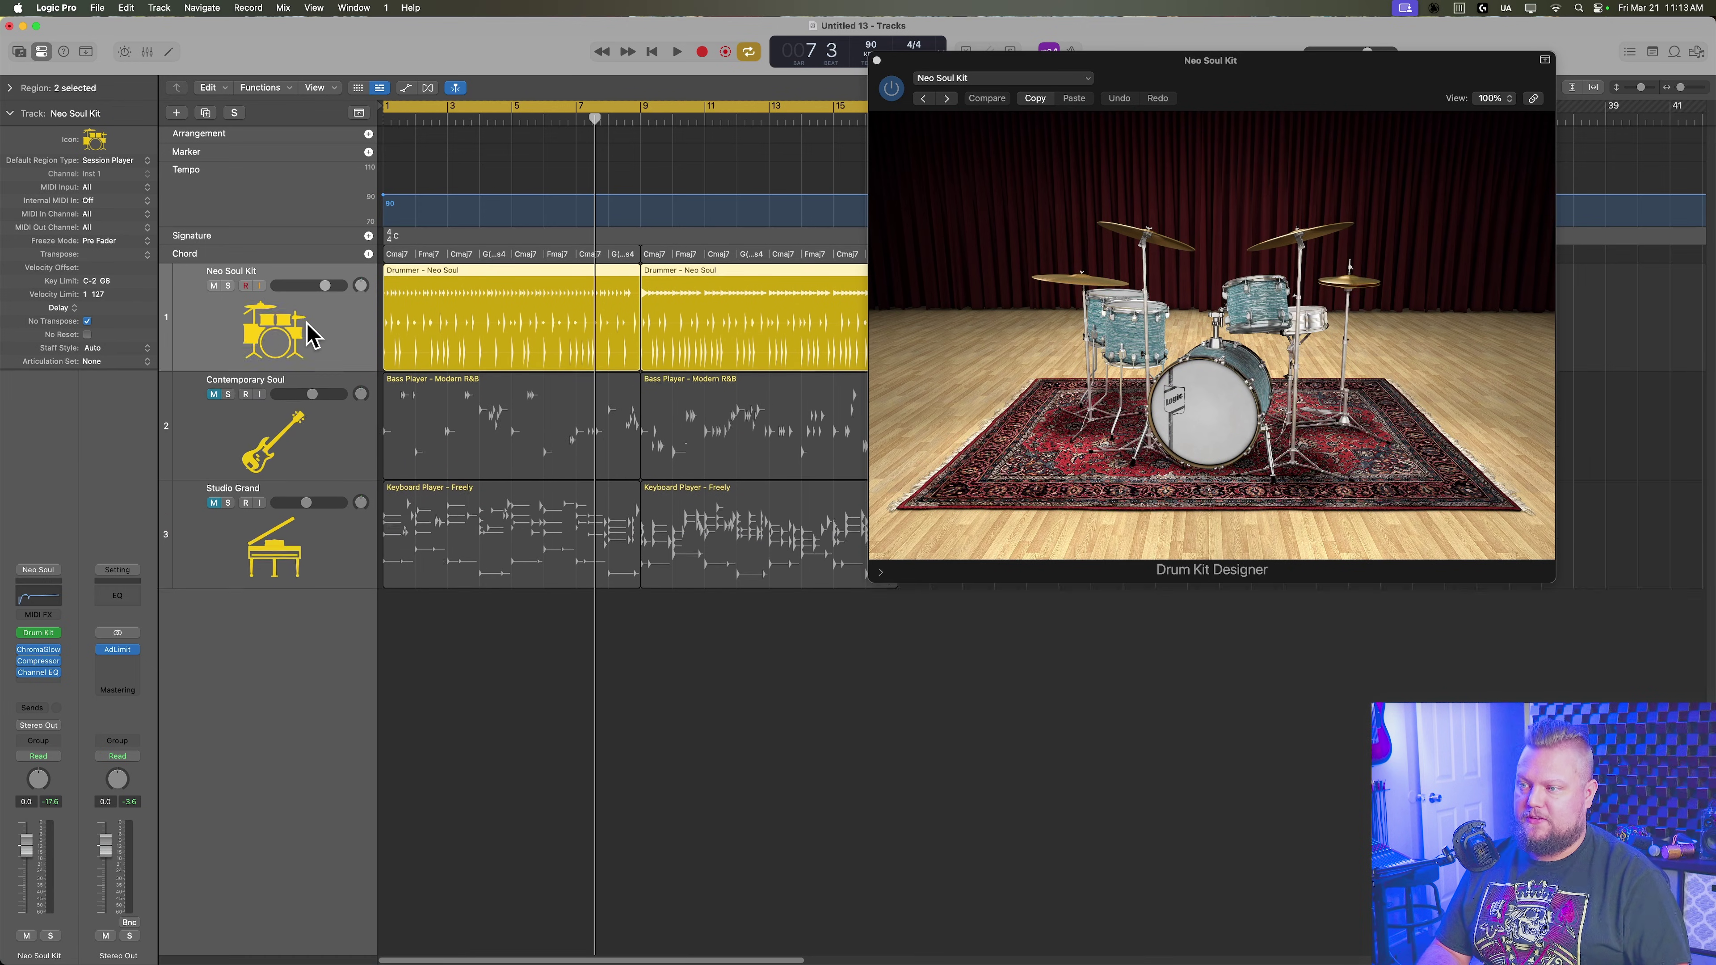
Load the Neo Soul+ patch from the Library's Drum Kit > Multi-Channel Kits list
left_click(19, 51)
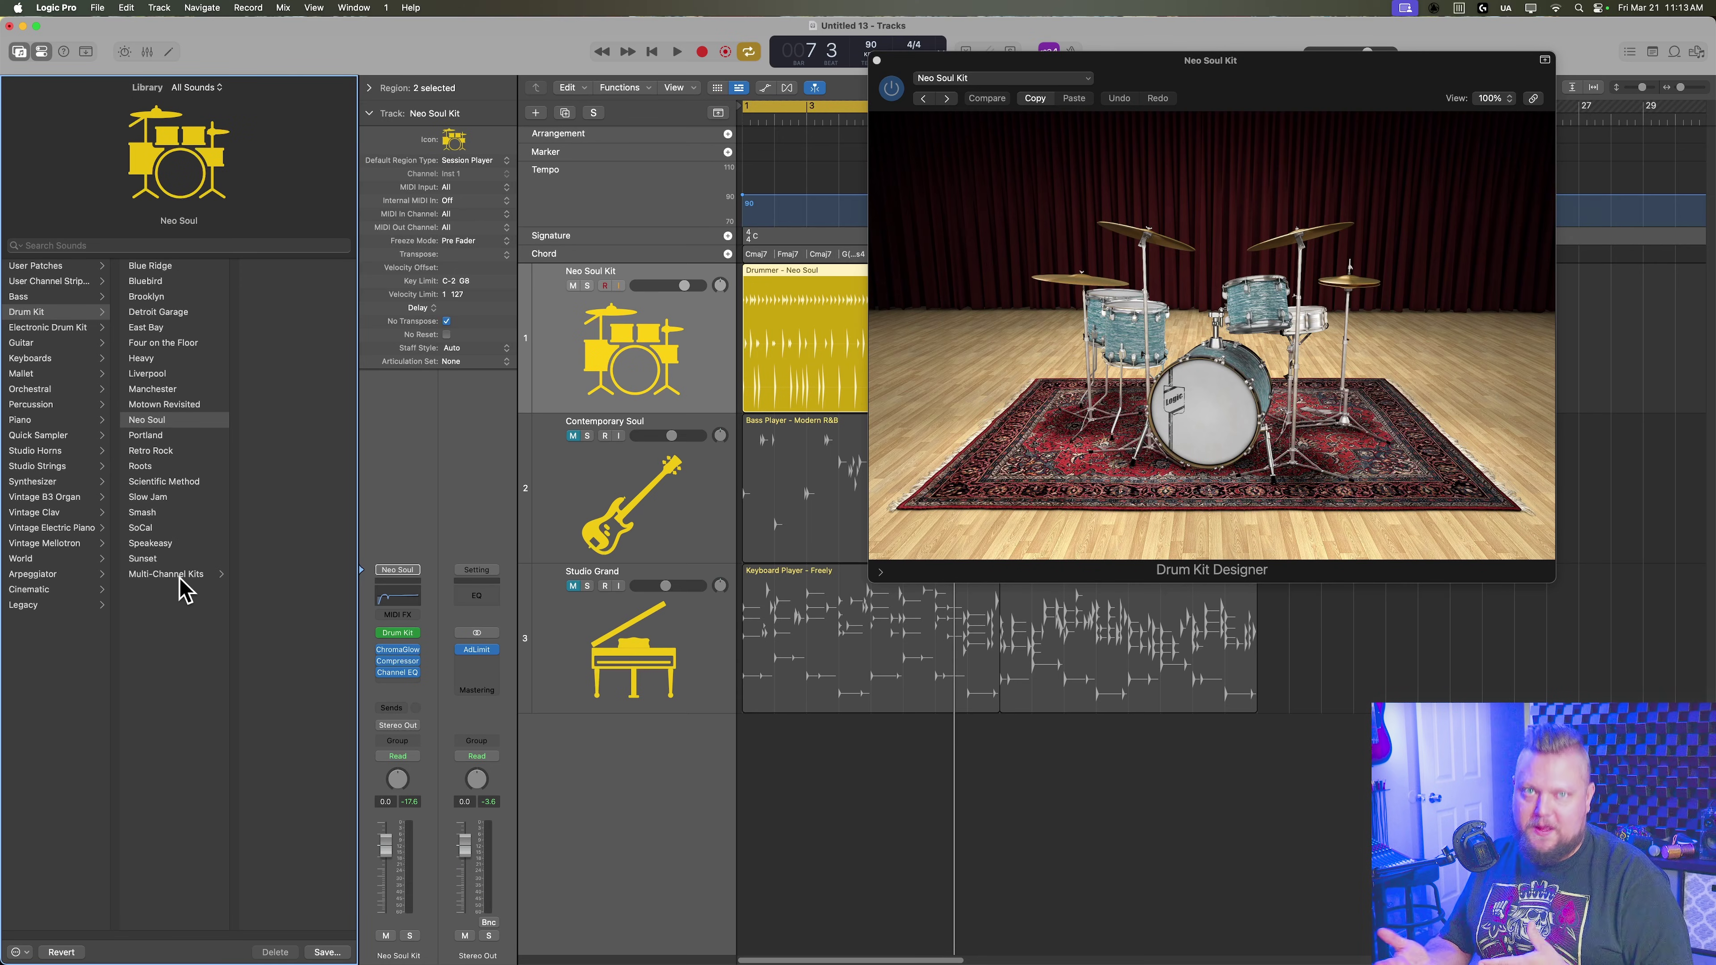
left_click(177, 575)
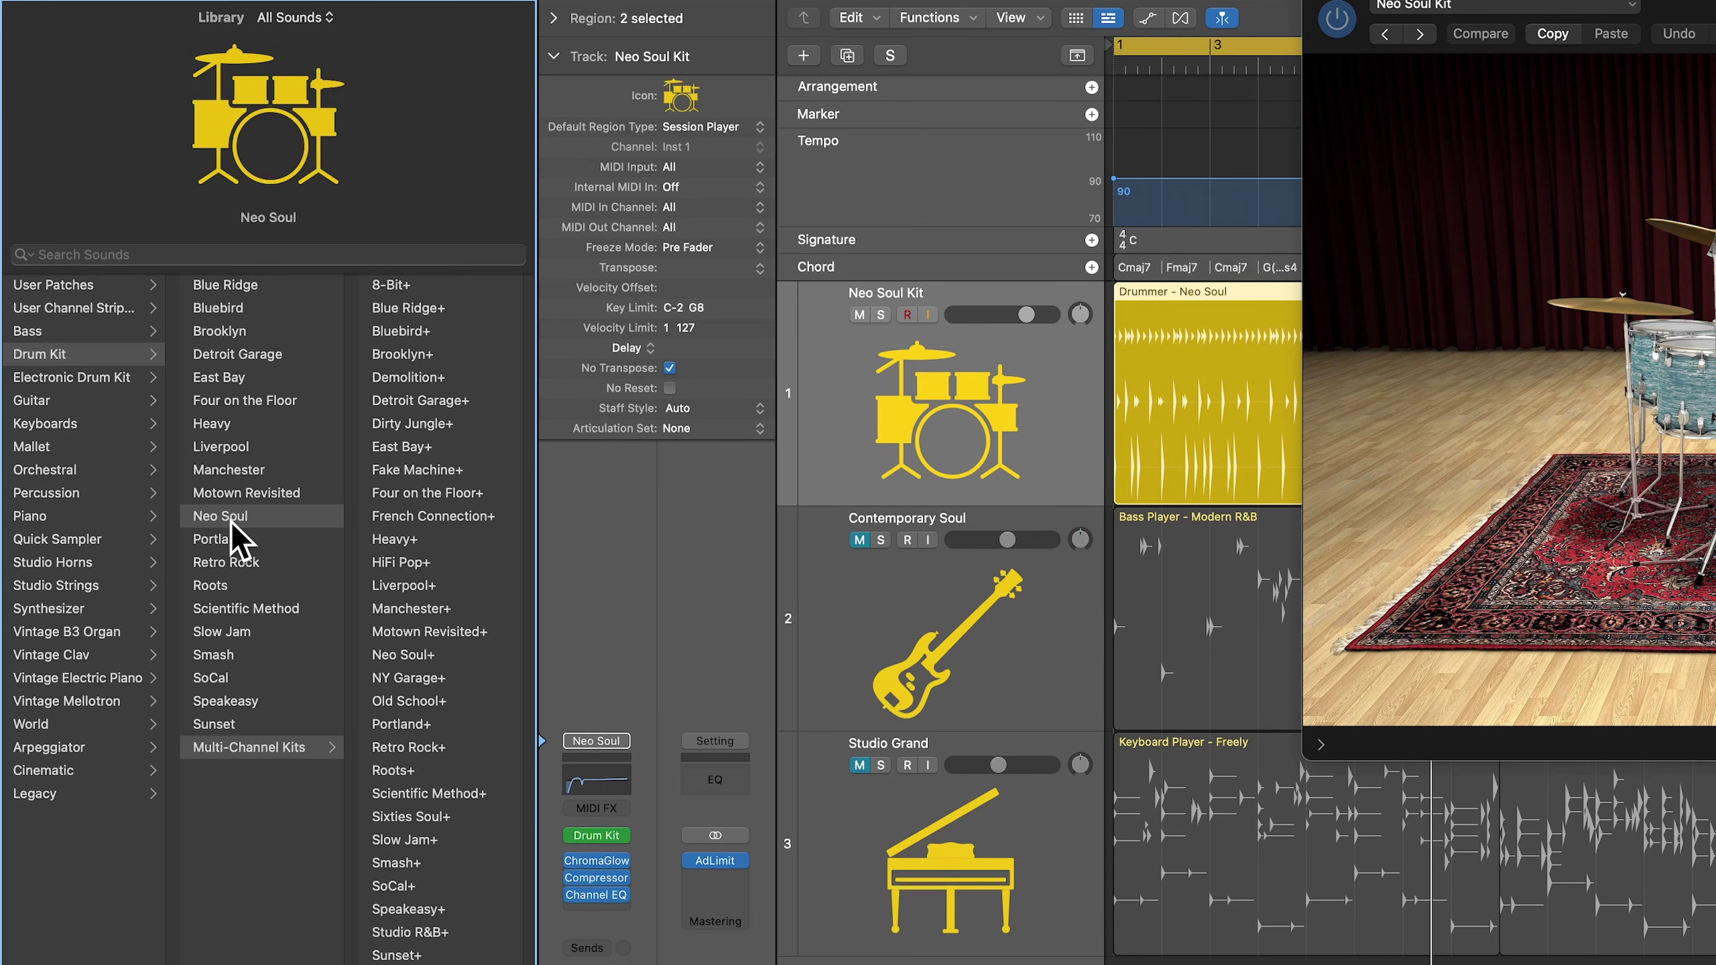
left_click(453, 650)
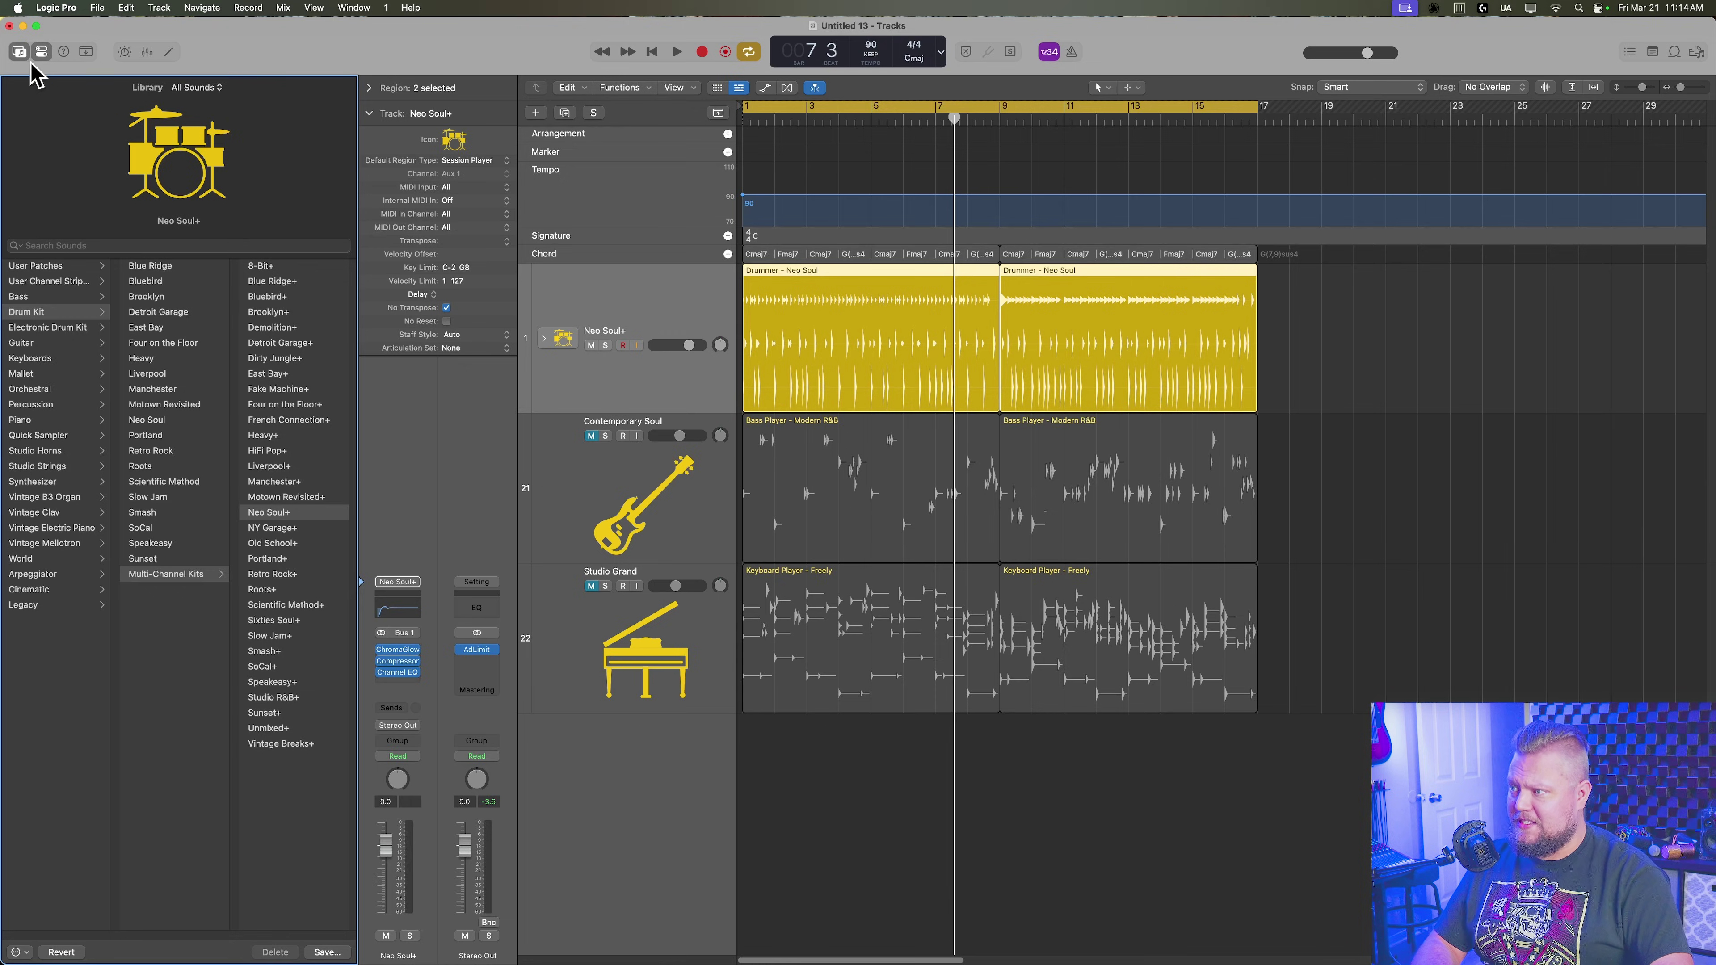
left_click(18, 53)
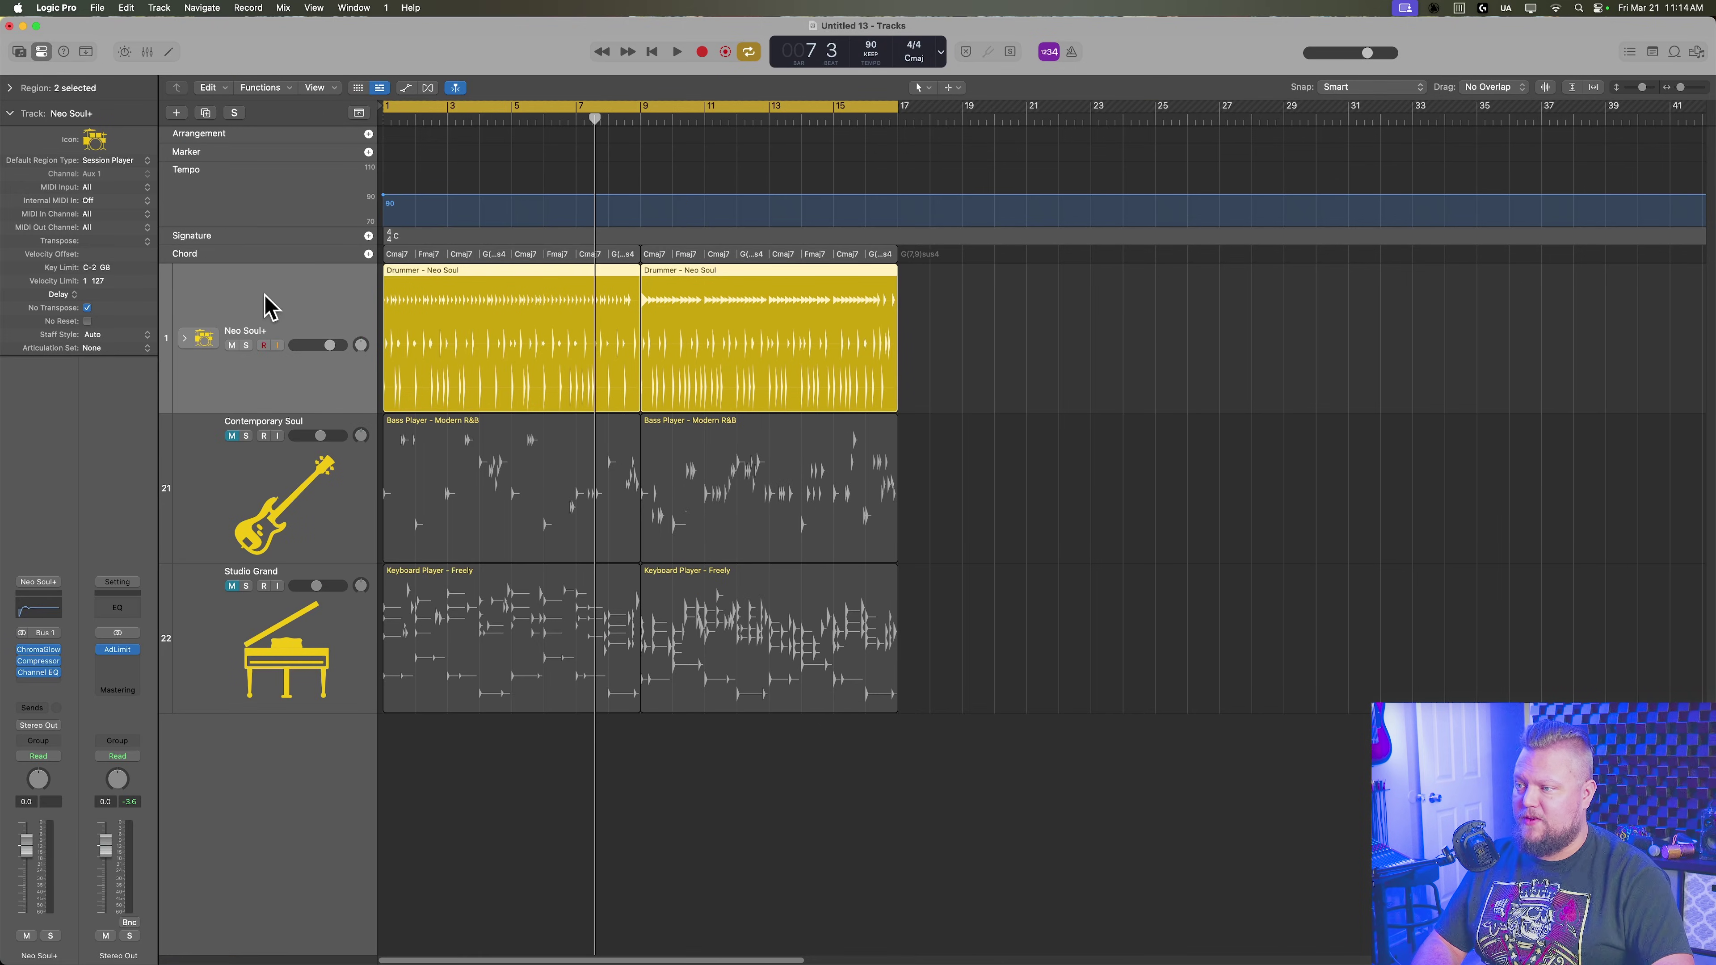
Toggle the mixer below the tracks on, off and on again
key("x")
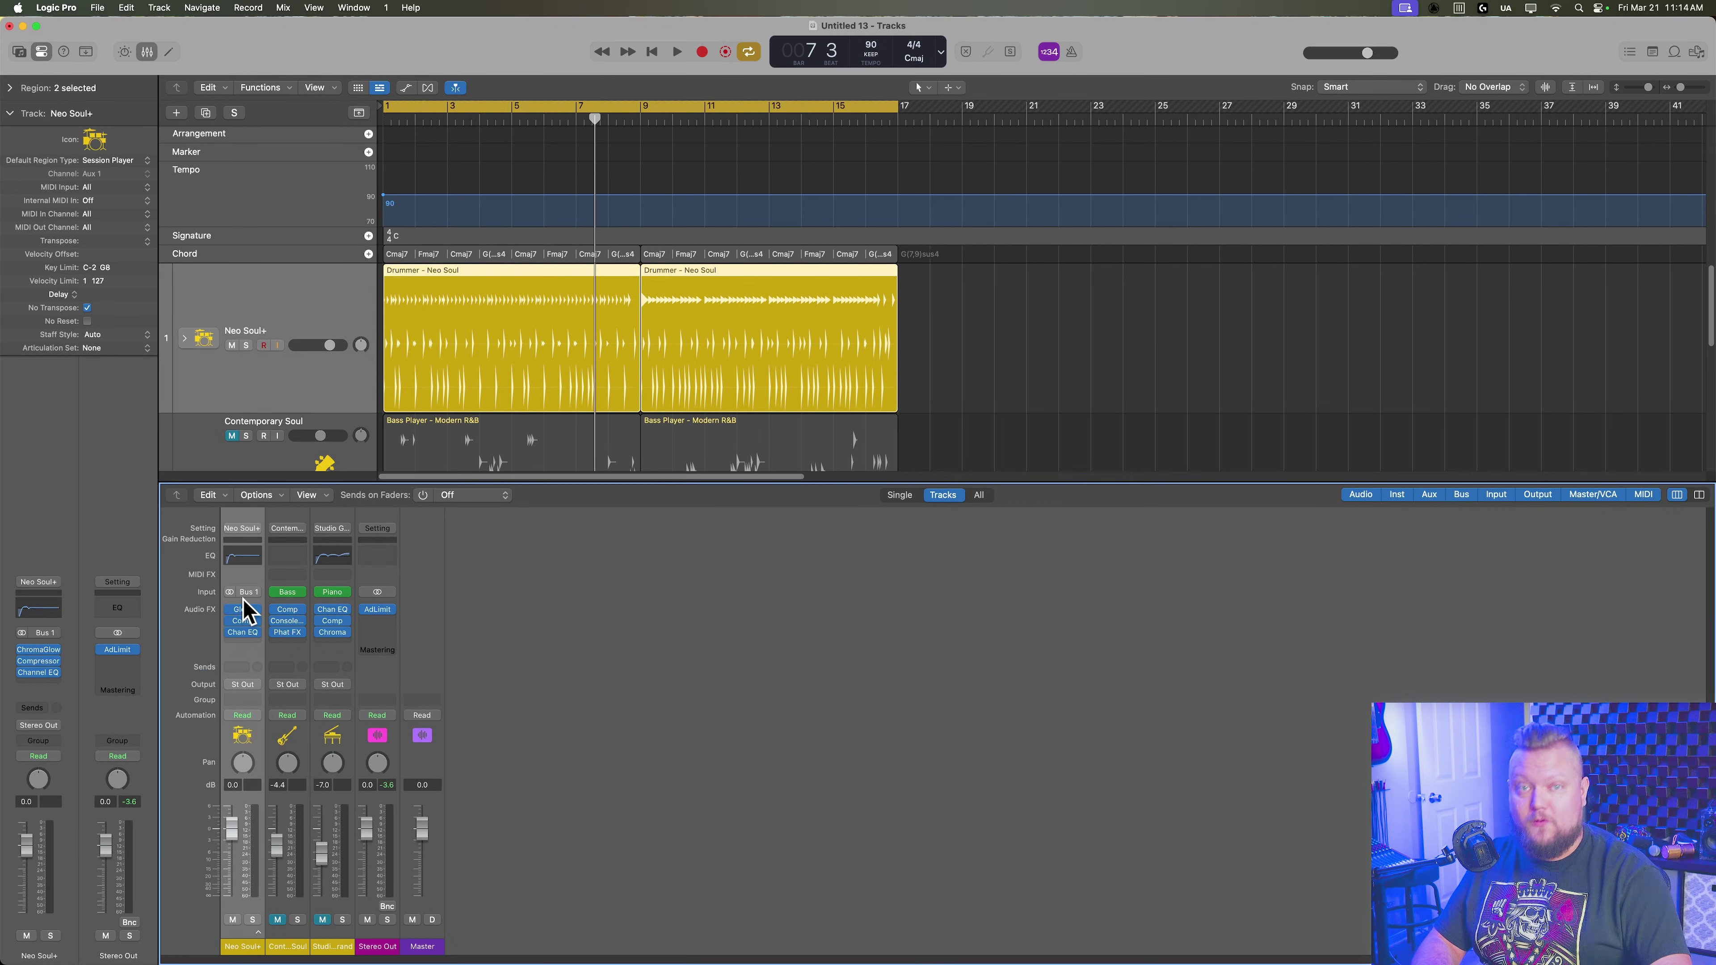
key("x")
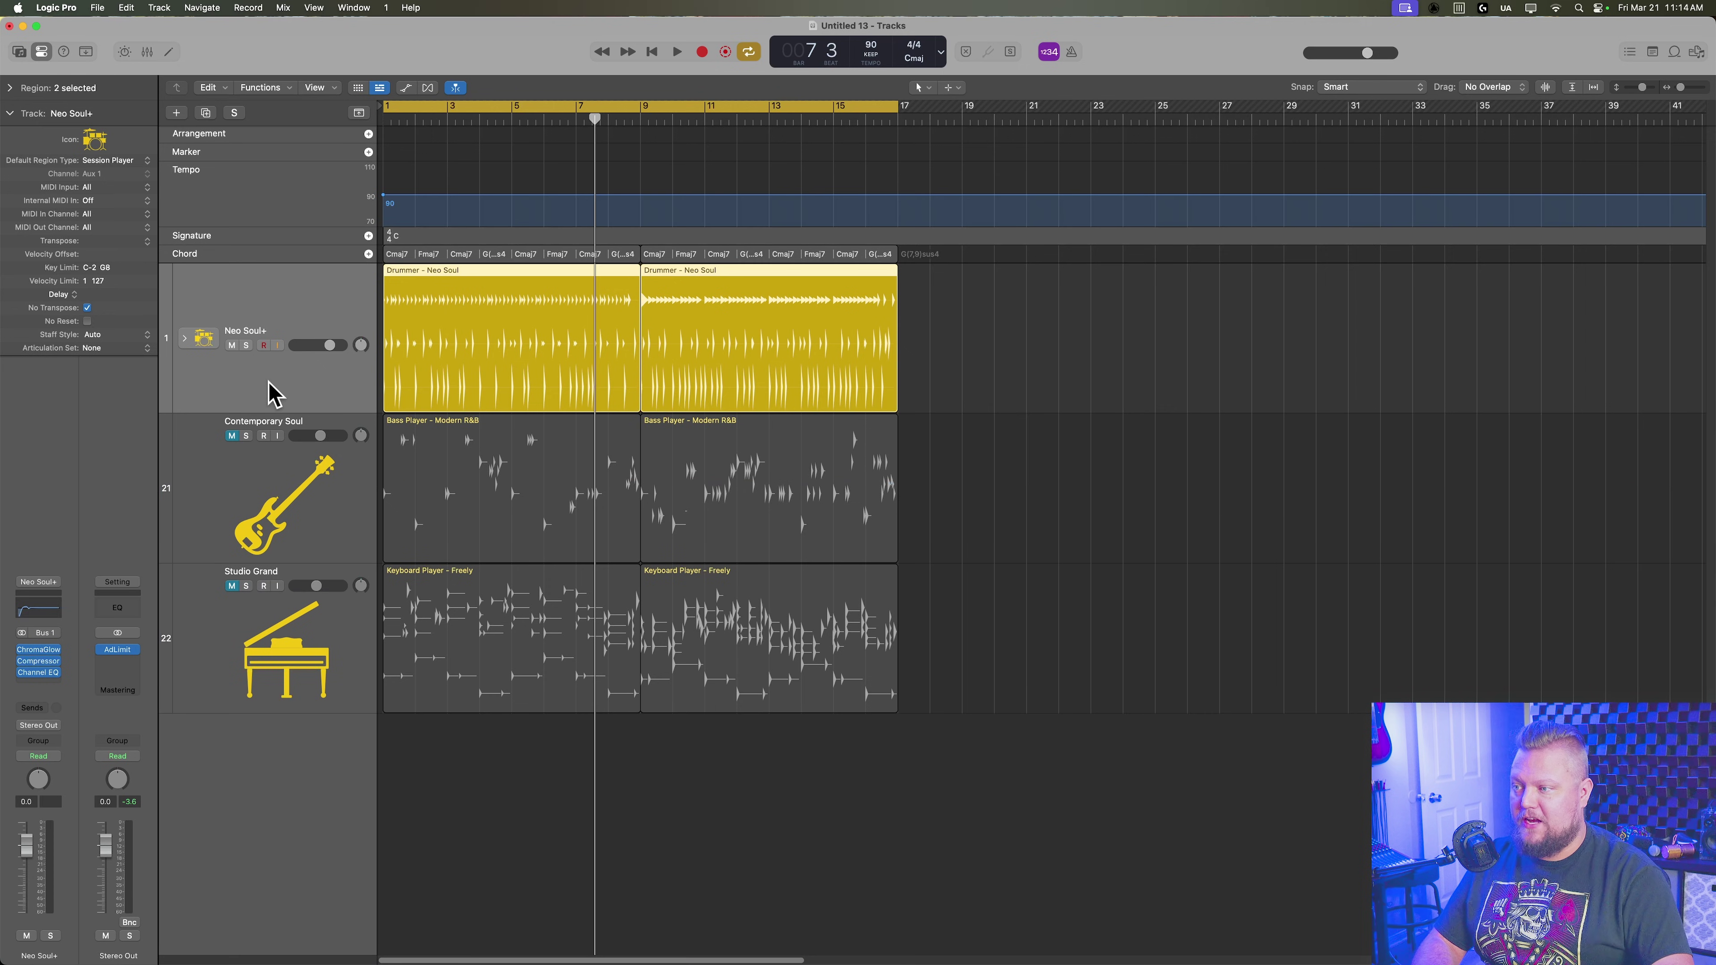
key("x")
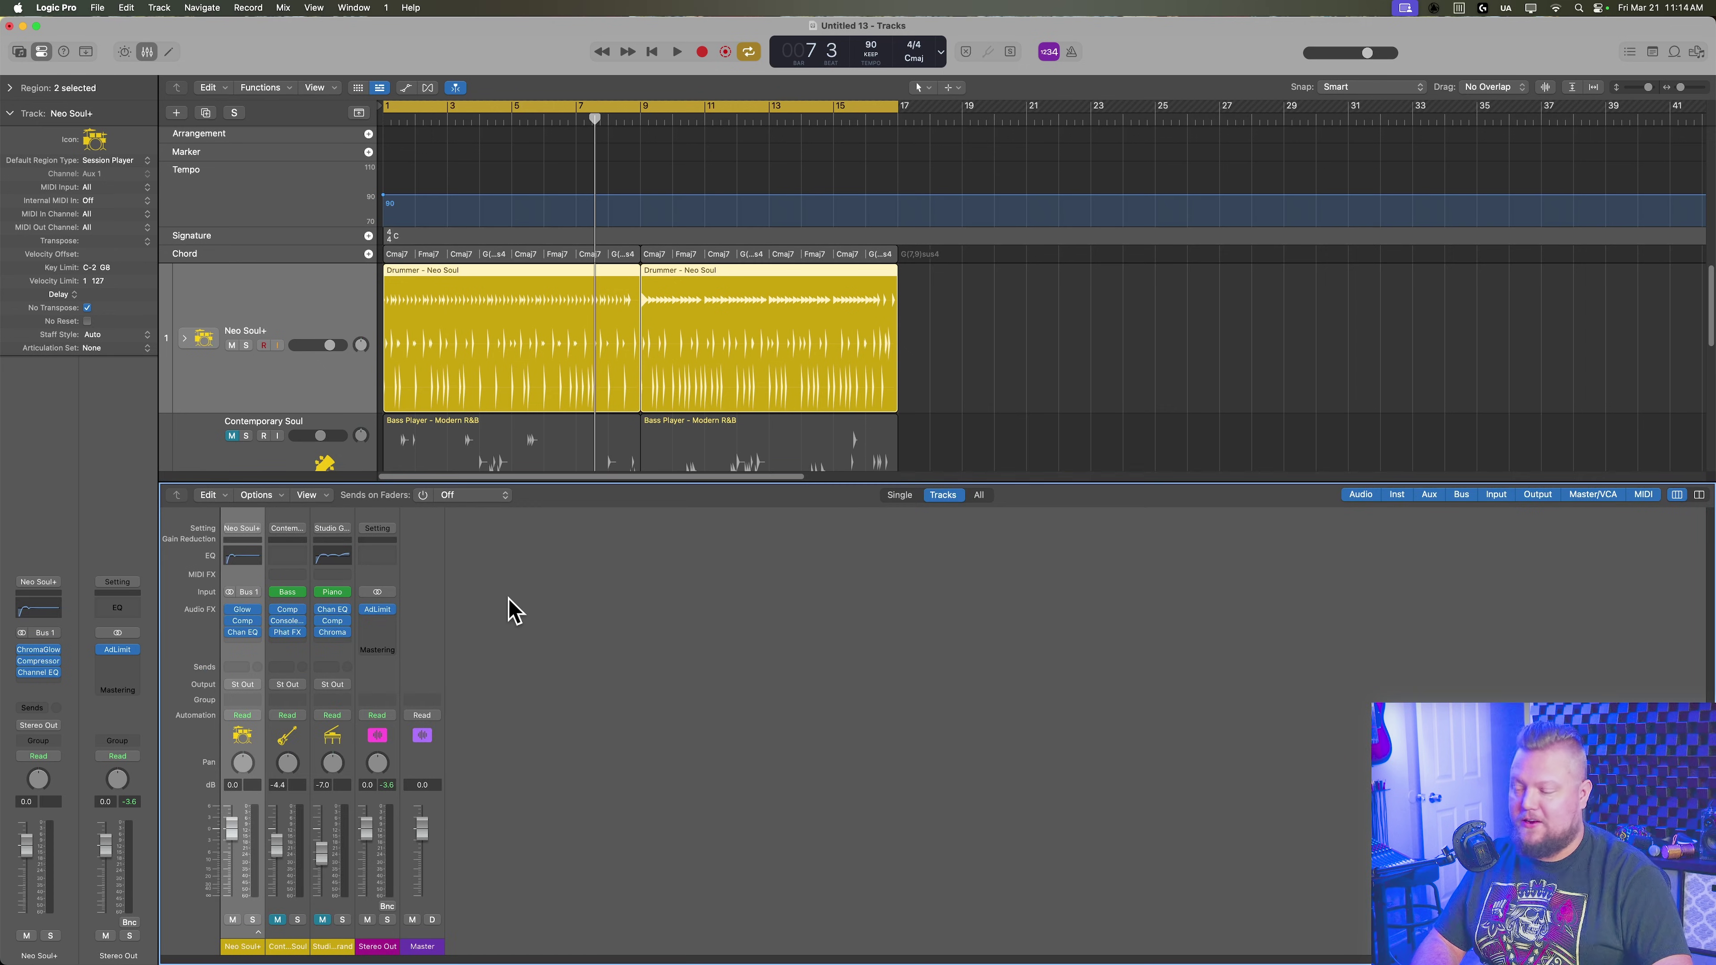
Expand the Neo Soul+ stack and solo its Kick In and Kick Out channels together
left_click(257, 932)
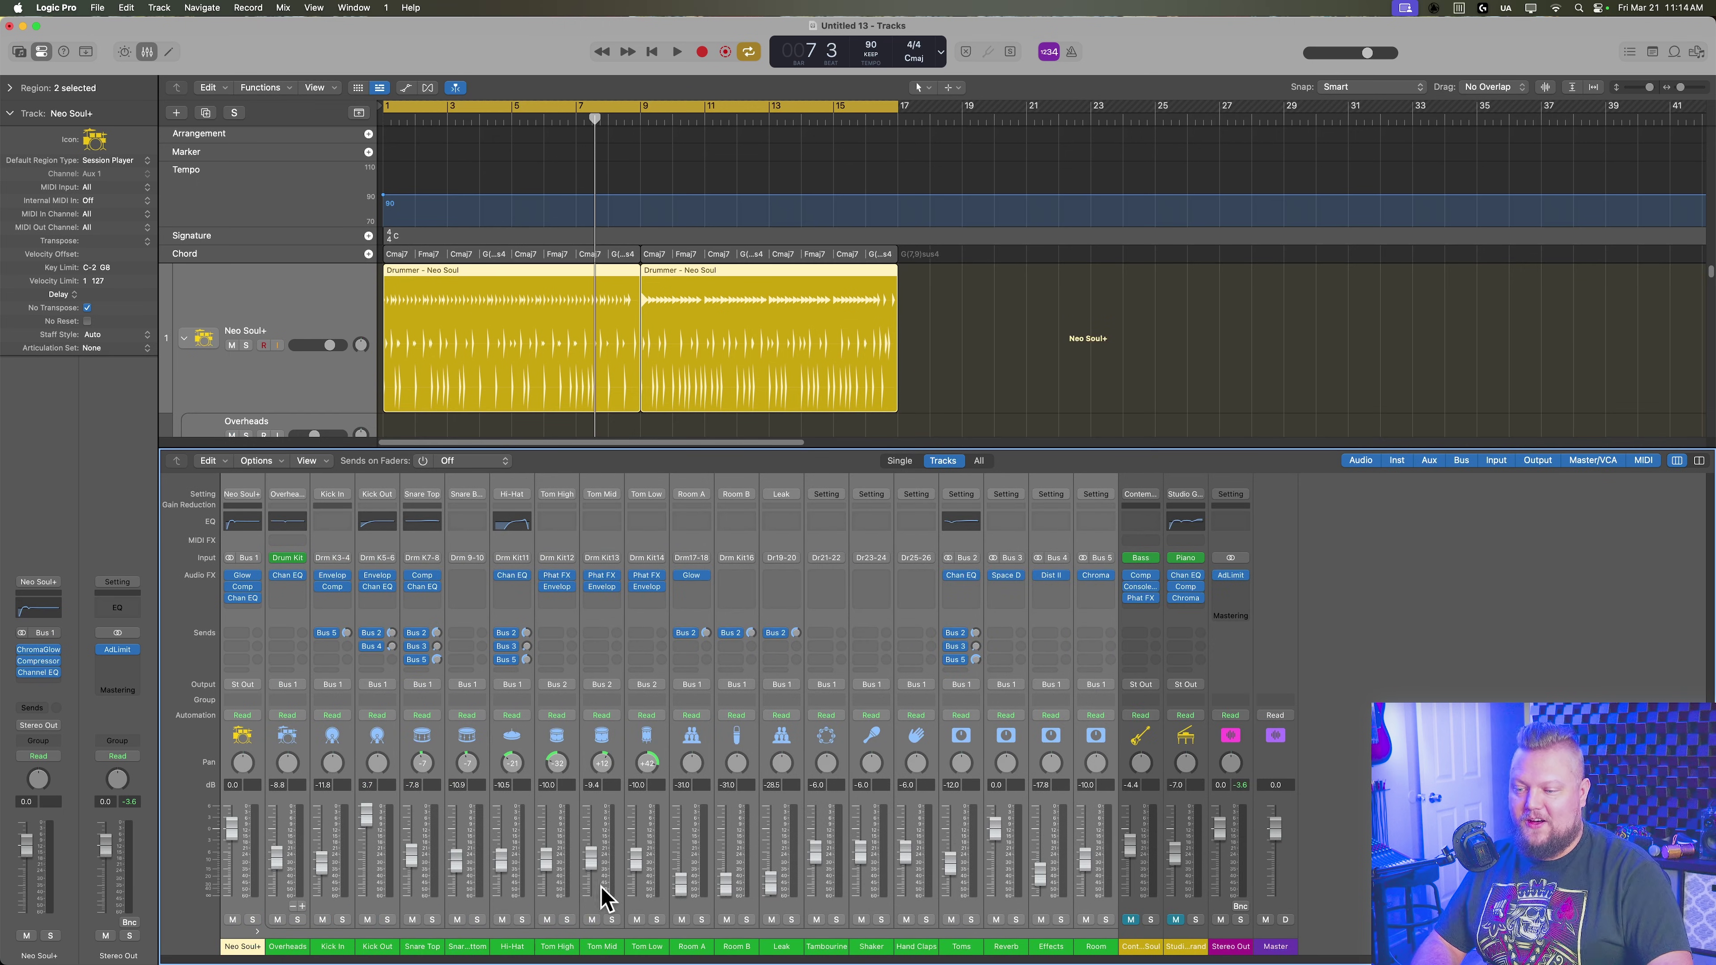
left_click(243, 948)
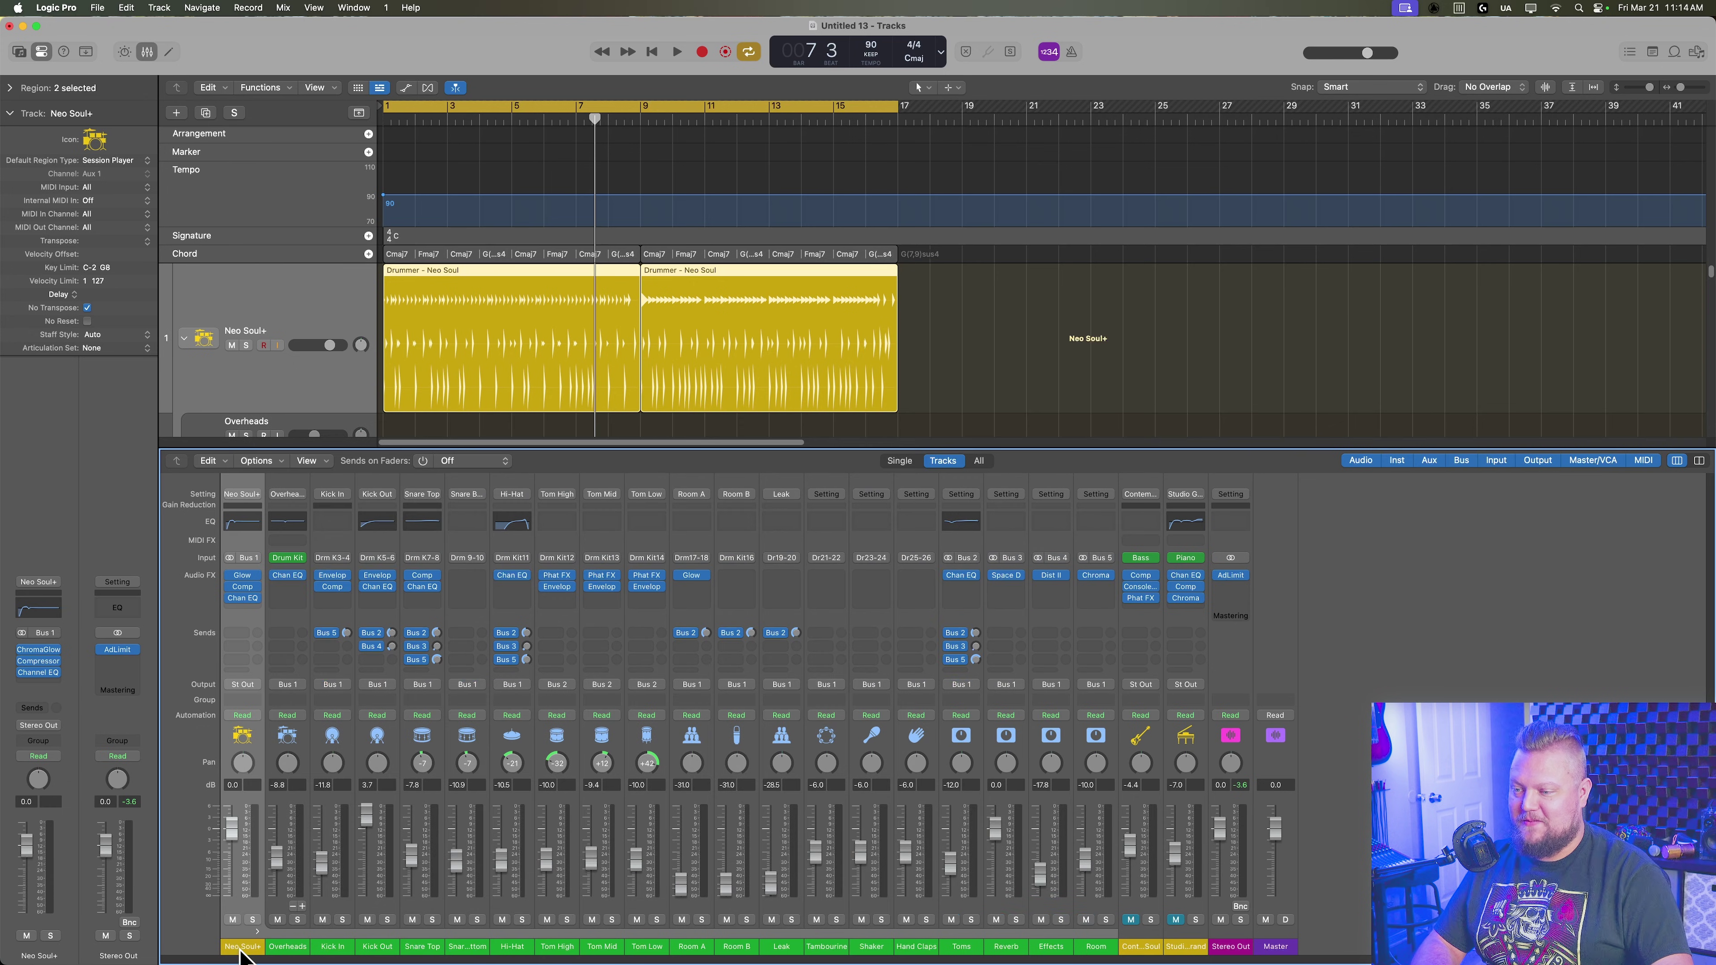
left_click(287, 947)
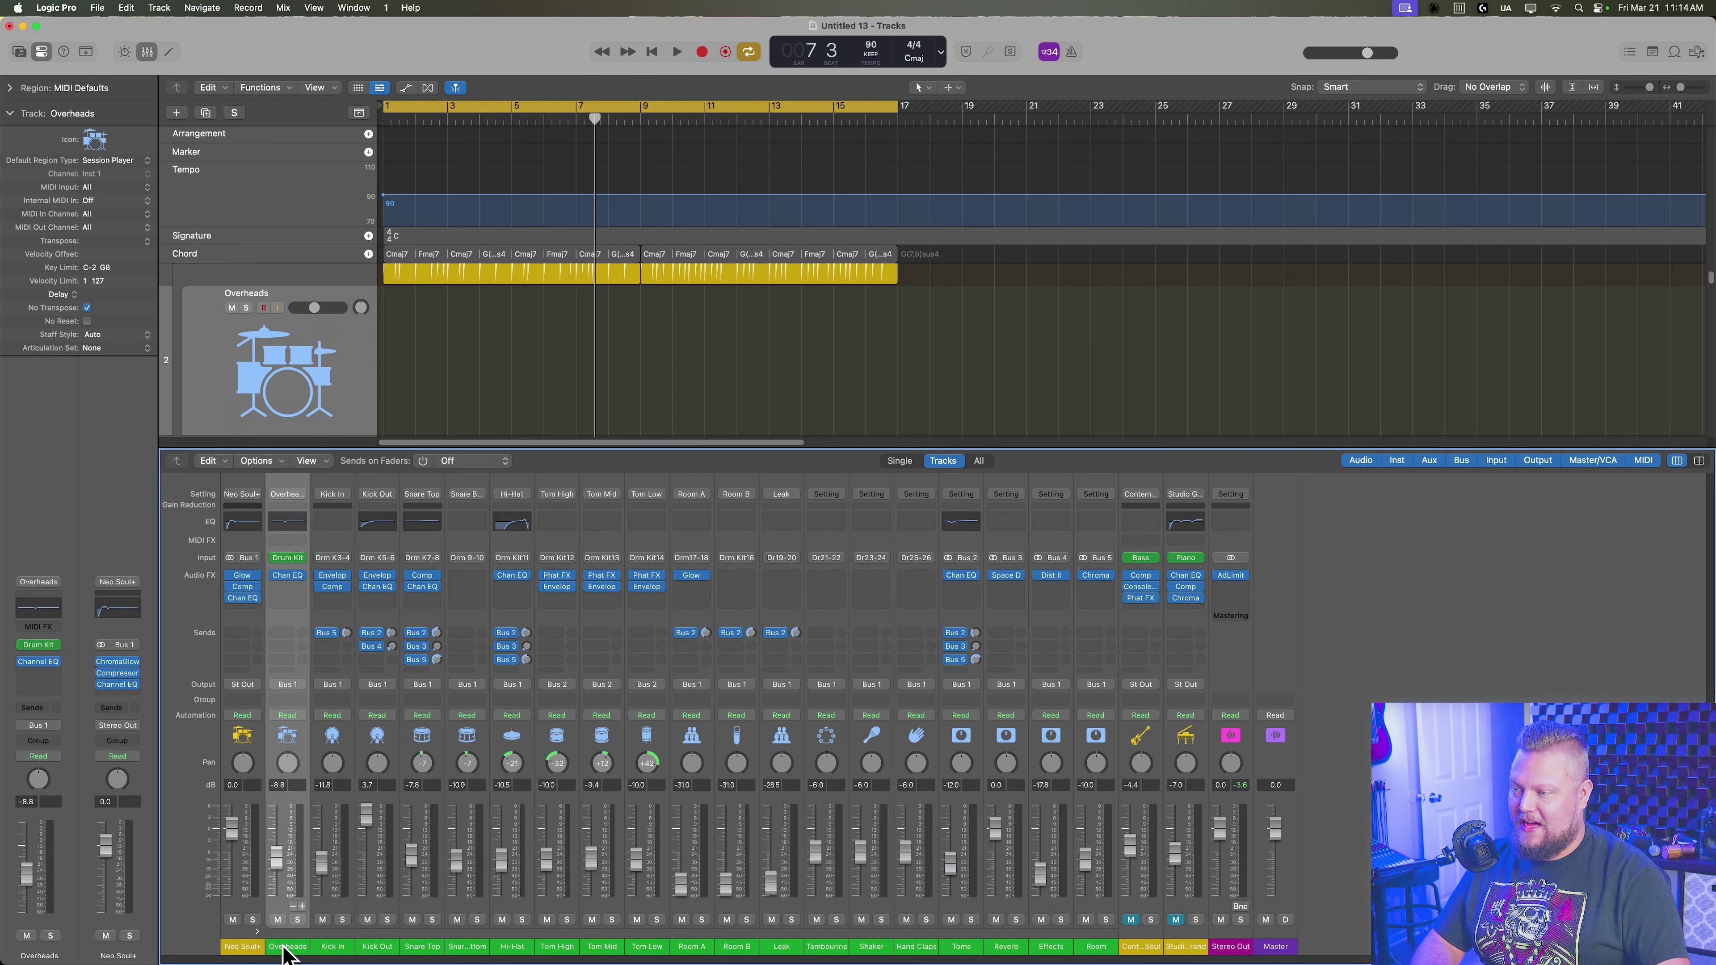
left_click(331, 947)
left_click(379, 947, "shift")
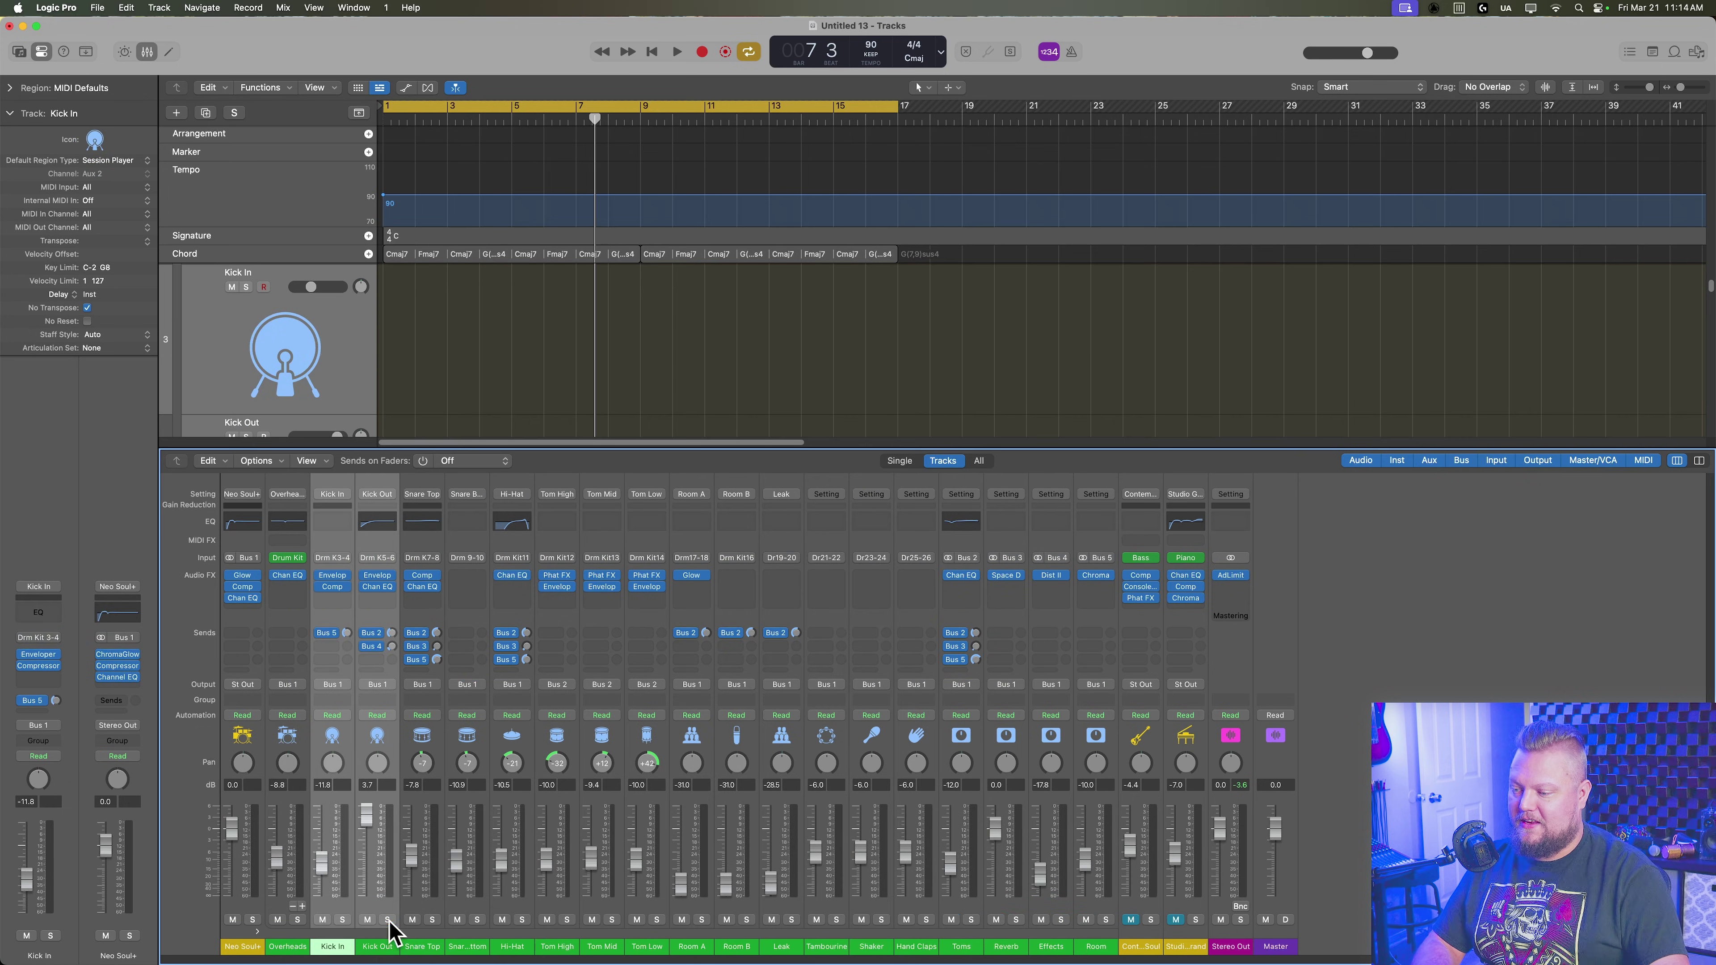
left_click(387, 919)
Briefly play the soloed kicks, then unsolo Kick In so only Kick Out stays soloed
key("space")
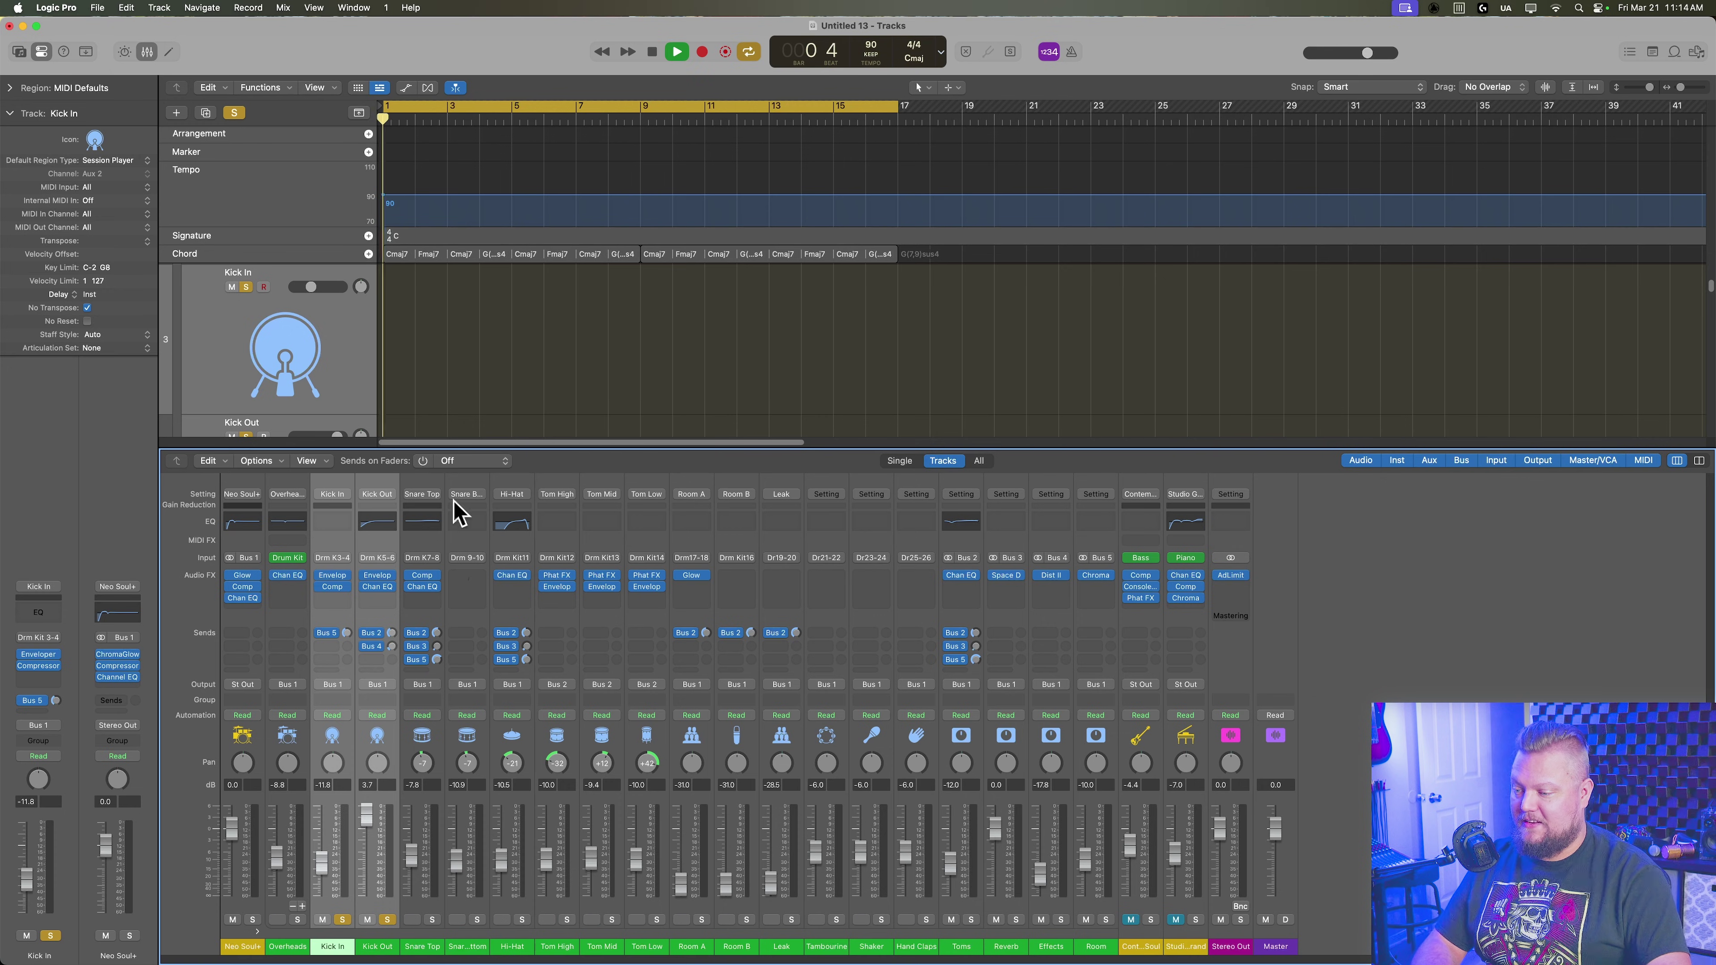
key("space")
left_click(331, 947)
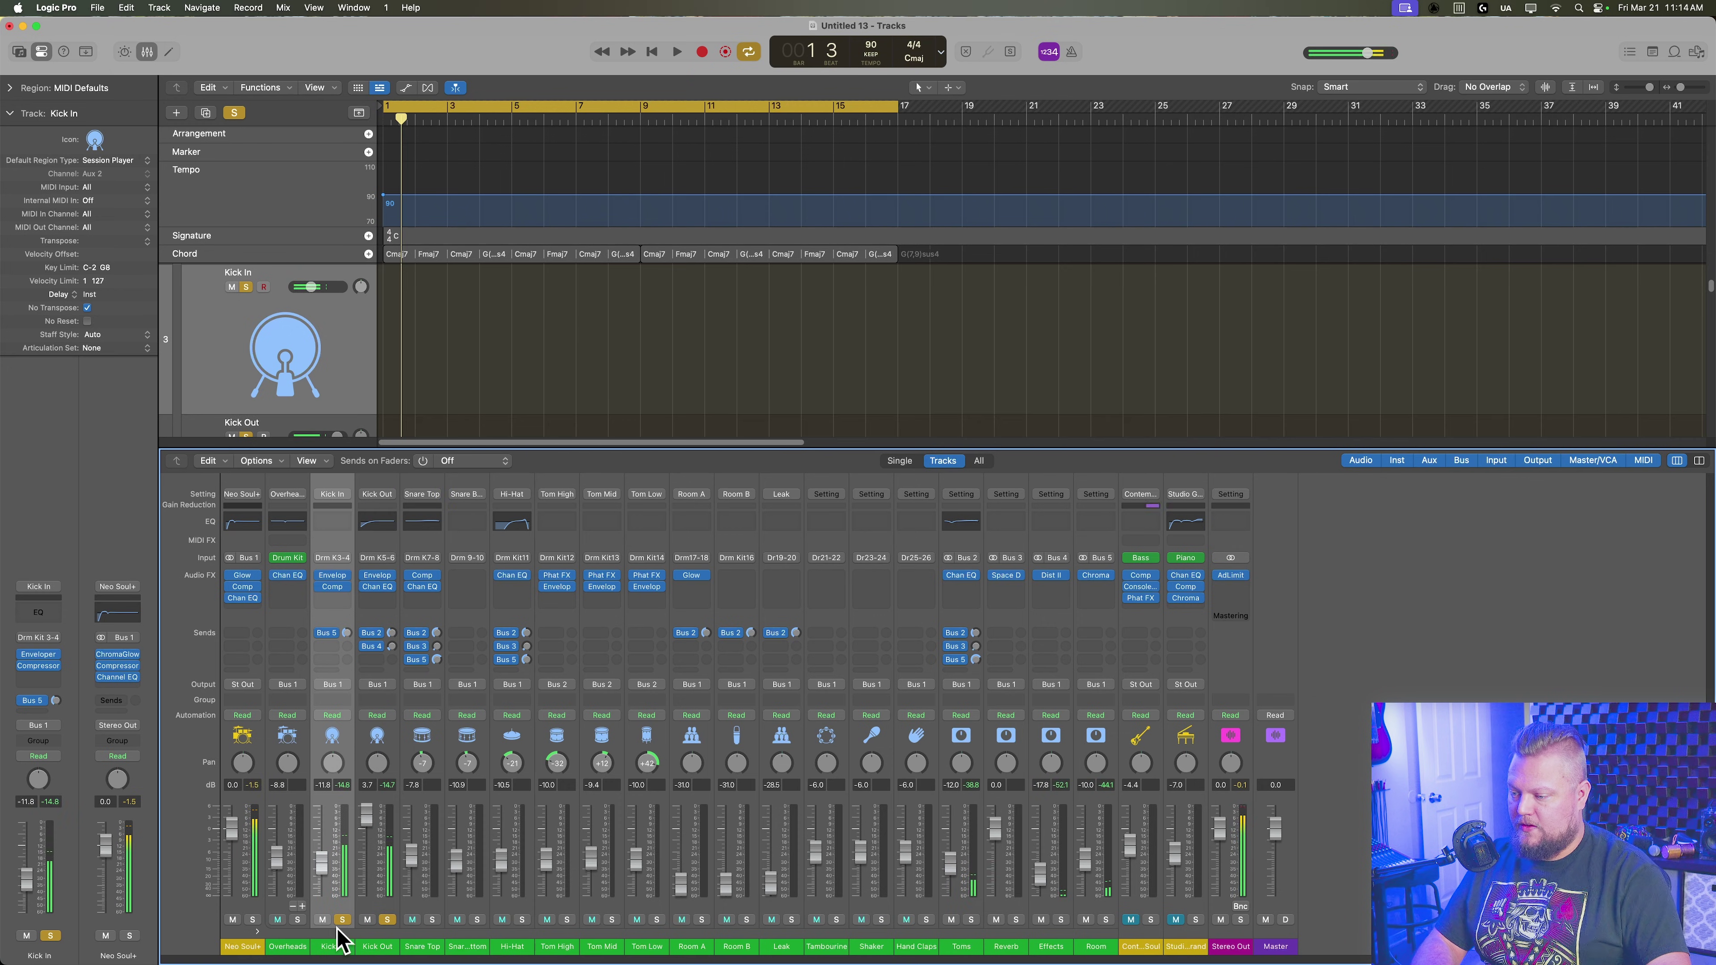
left_click(342, 920)
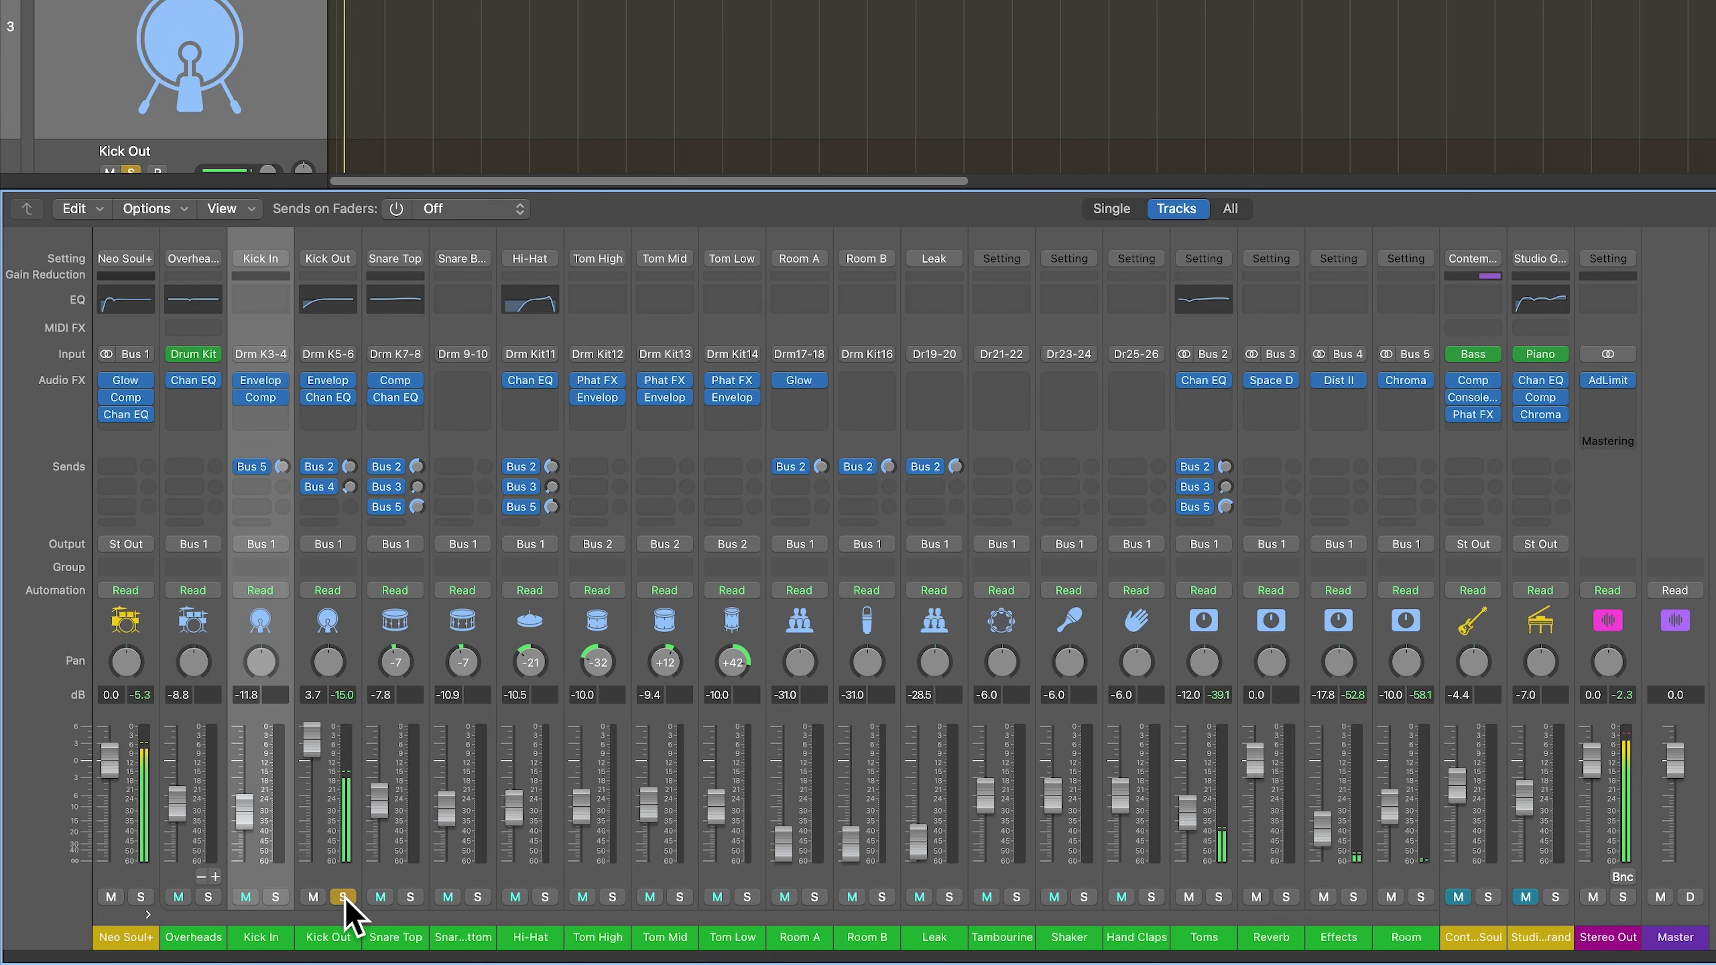
Set Kick In to -2.3 dB, Kick Out to -8.0 dB, and raise both snares about 2 dB
left_click(276, 897)
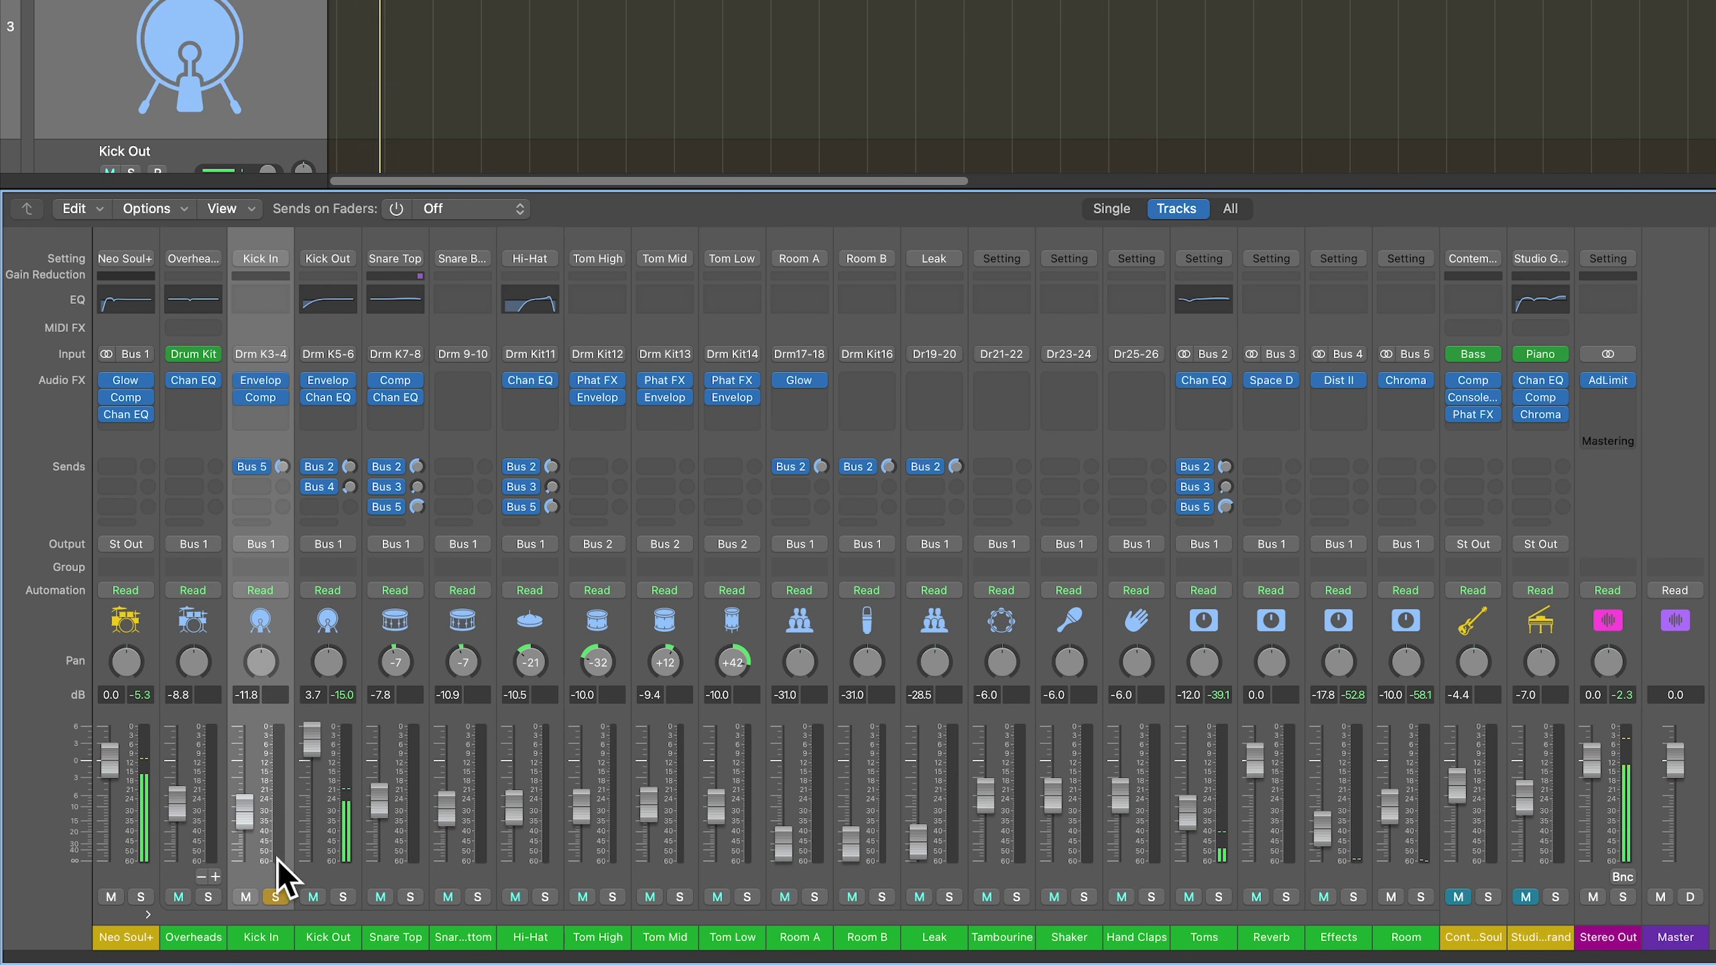
left_click_drag(246, 814, 309, 806)
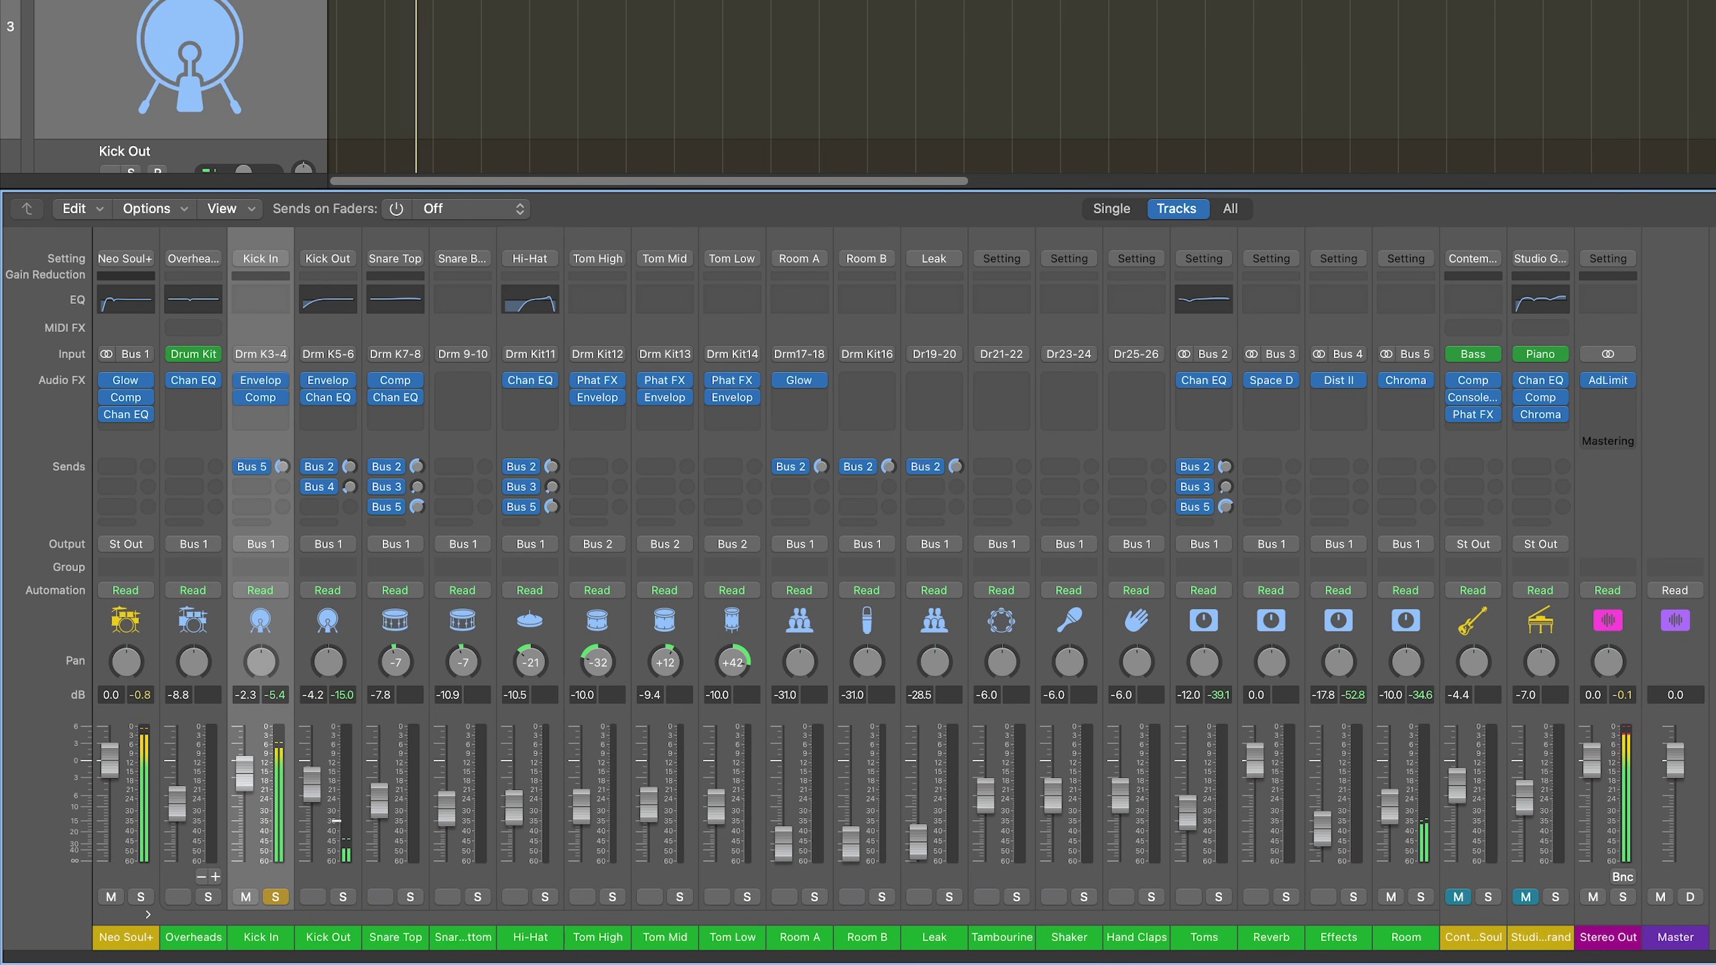
left_click(276, 897)
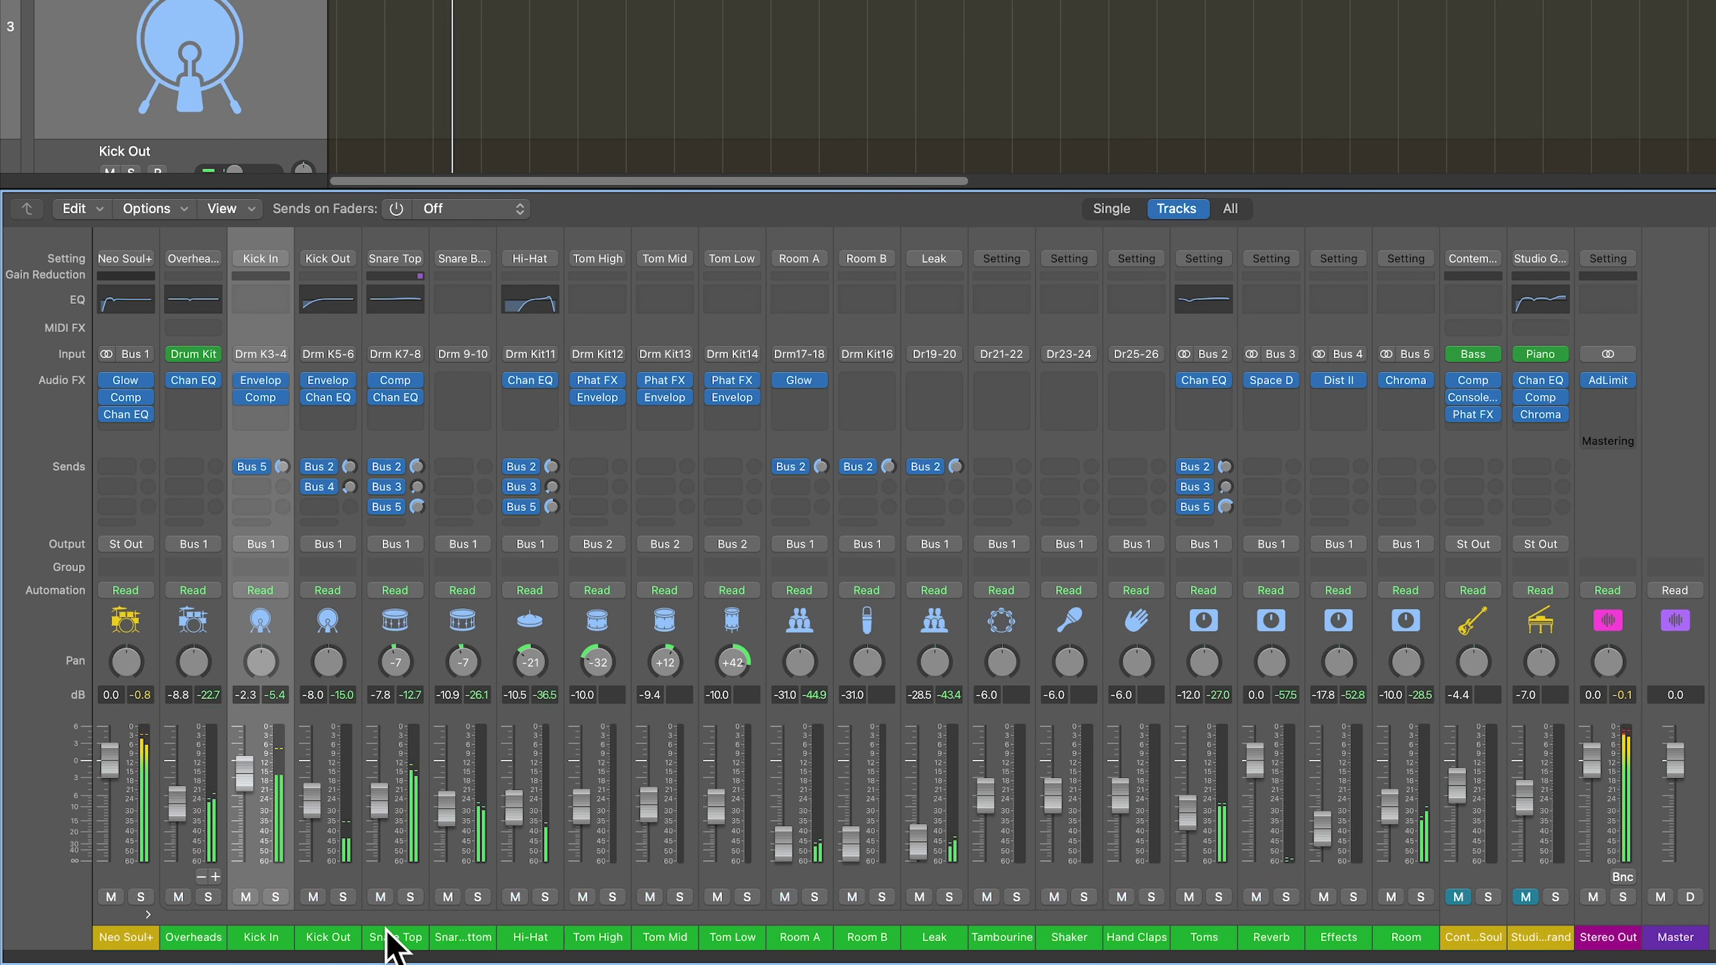
left_click_drag(388, 938, 479, 946)
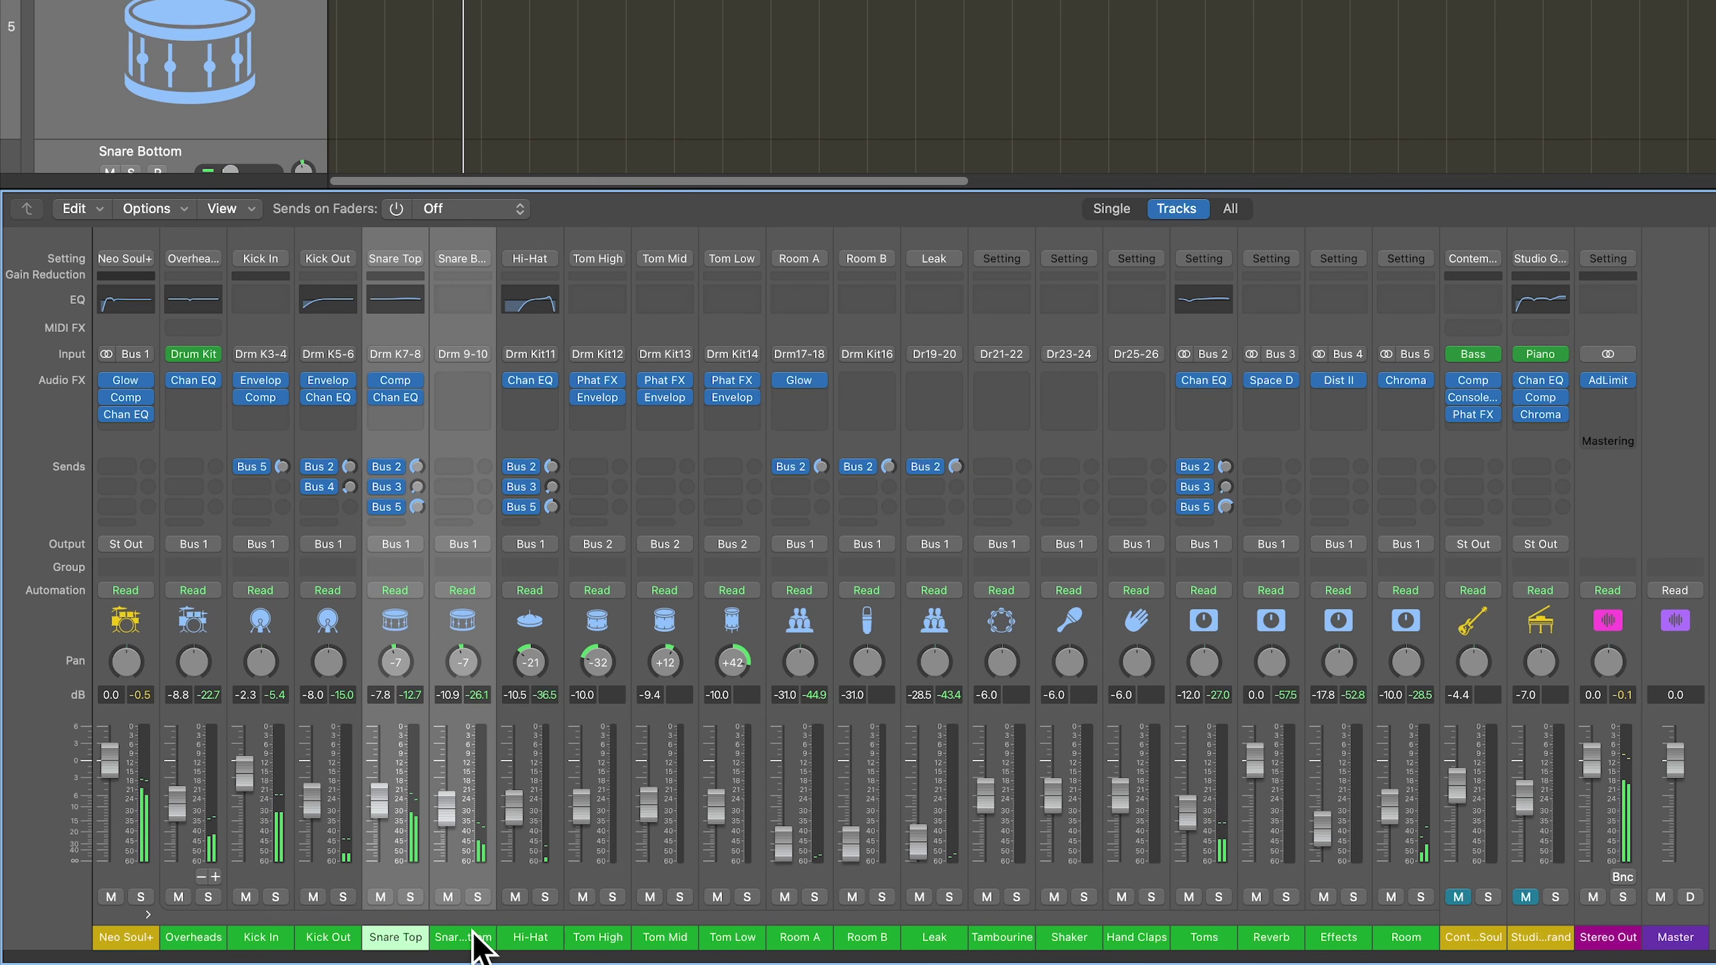
left_click_drag(446, 808, 446, 801)
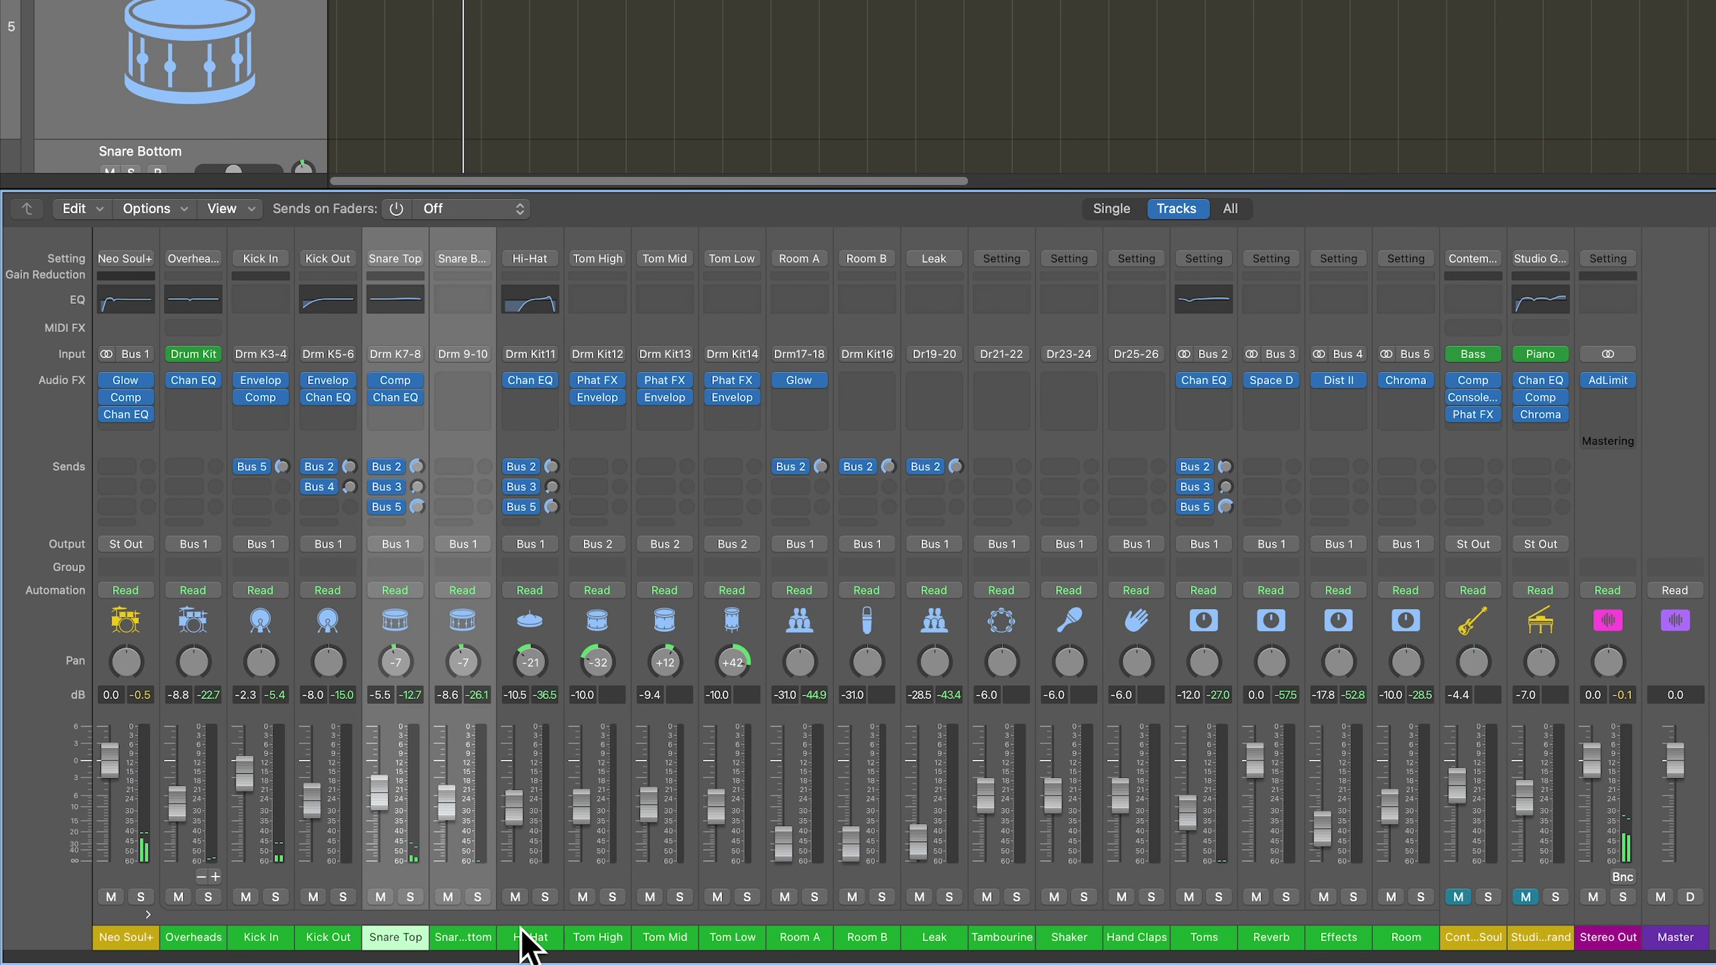
Raise the three toms to about -3.6 dB, Room A to -7.0 dB and Leak to -15.8 dB
left_click(525, 945)
left_click_drag(574, 943, 743, 947)
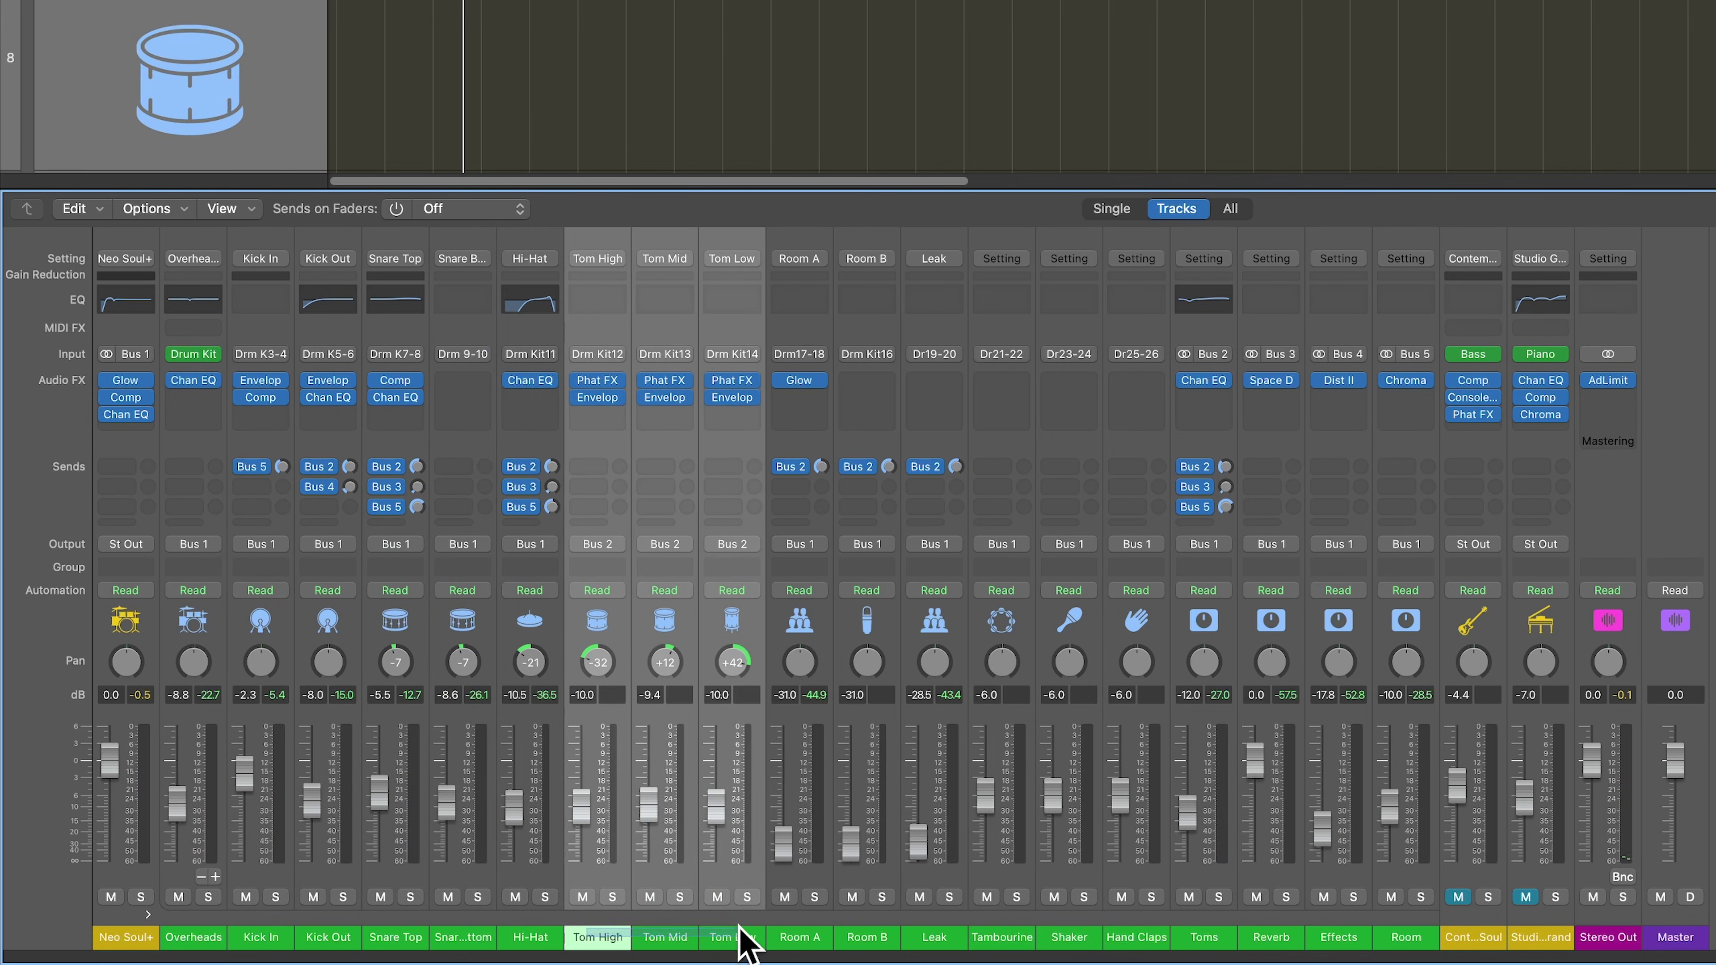
left_click_drag(717, 808, 716, 779)
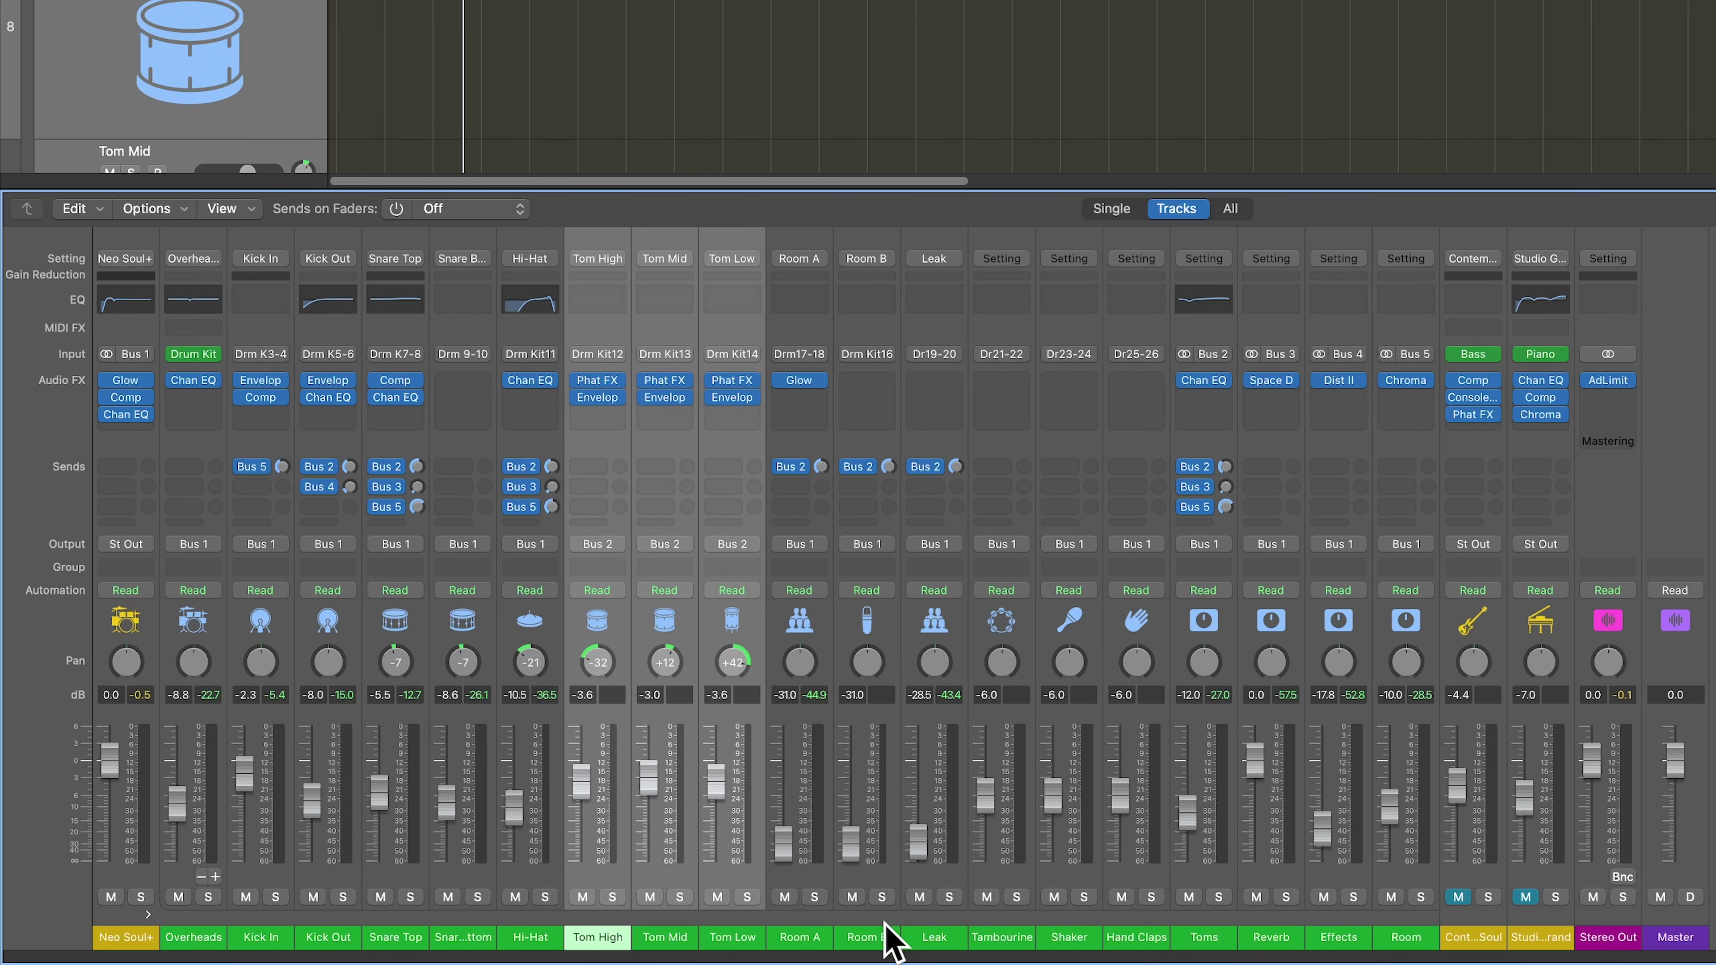
left_click(800, 939)
left_click_drag(784, 842, 783, 797)
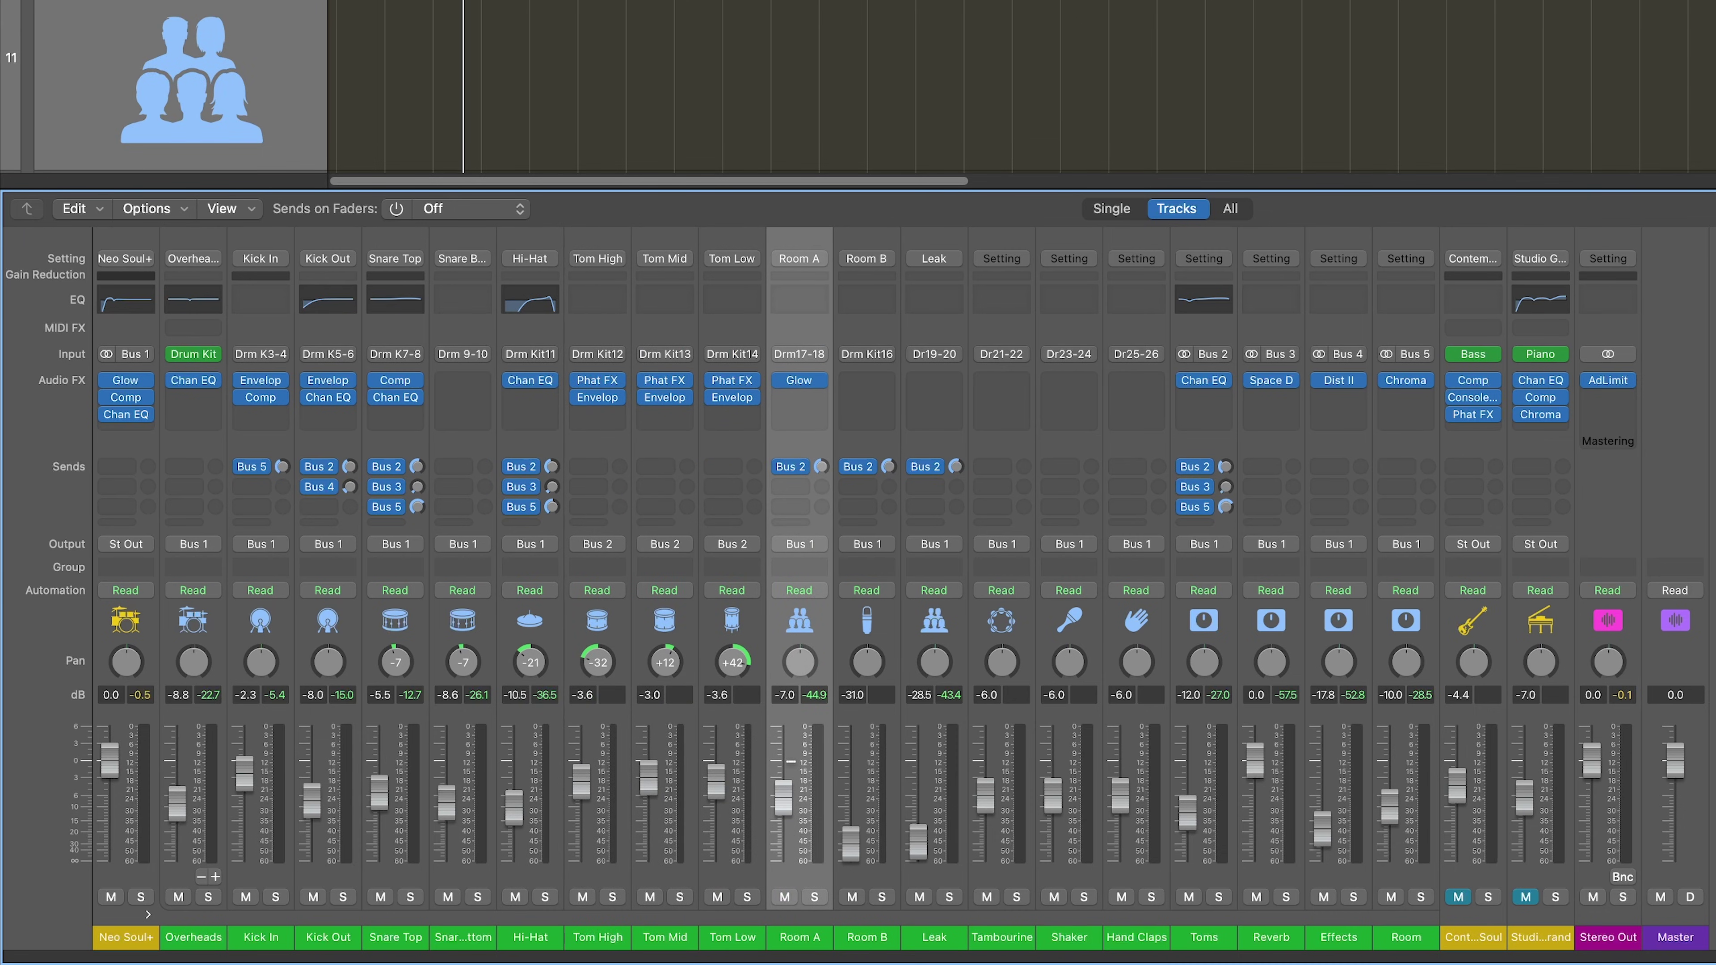
left_click(925, 938)
left_click_drag(917, 840, 917, 821)
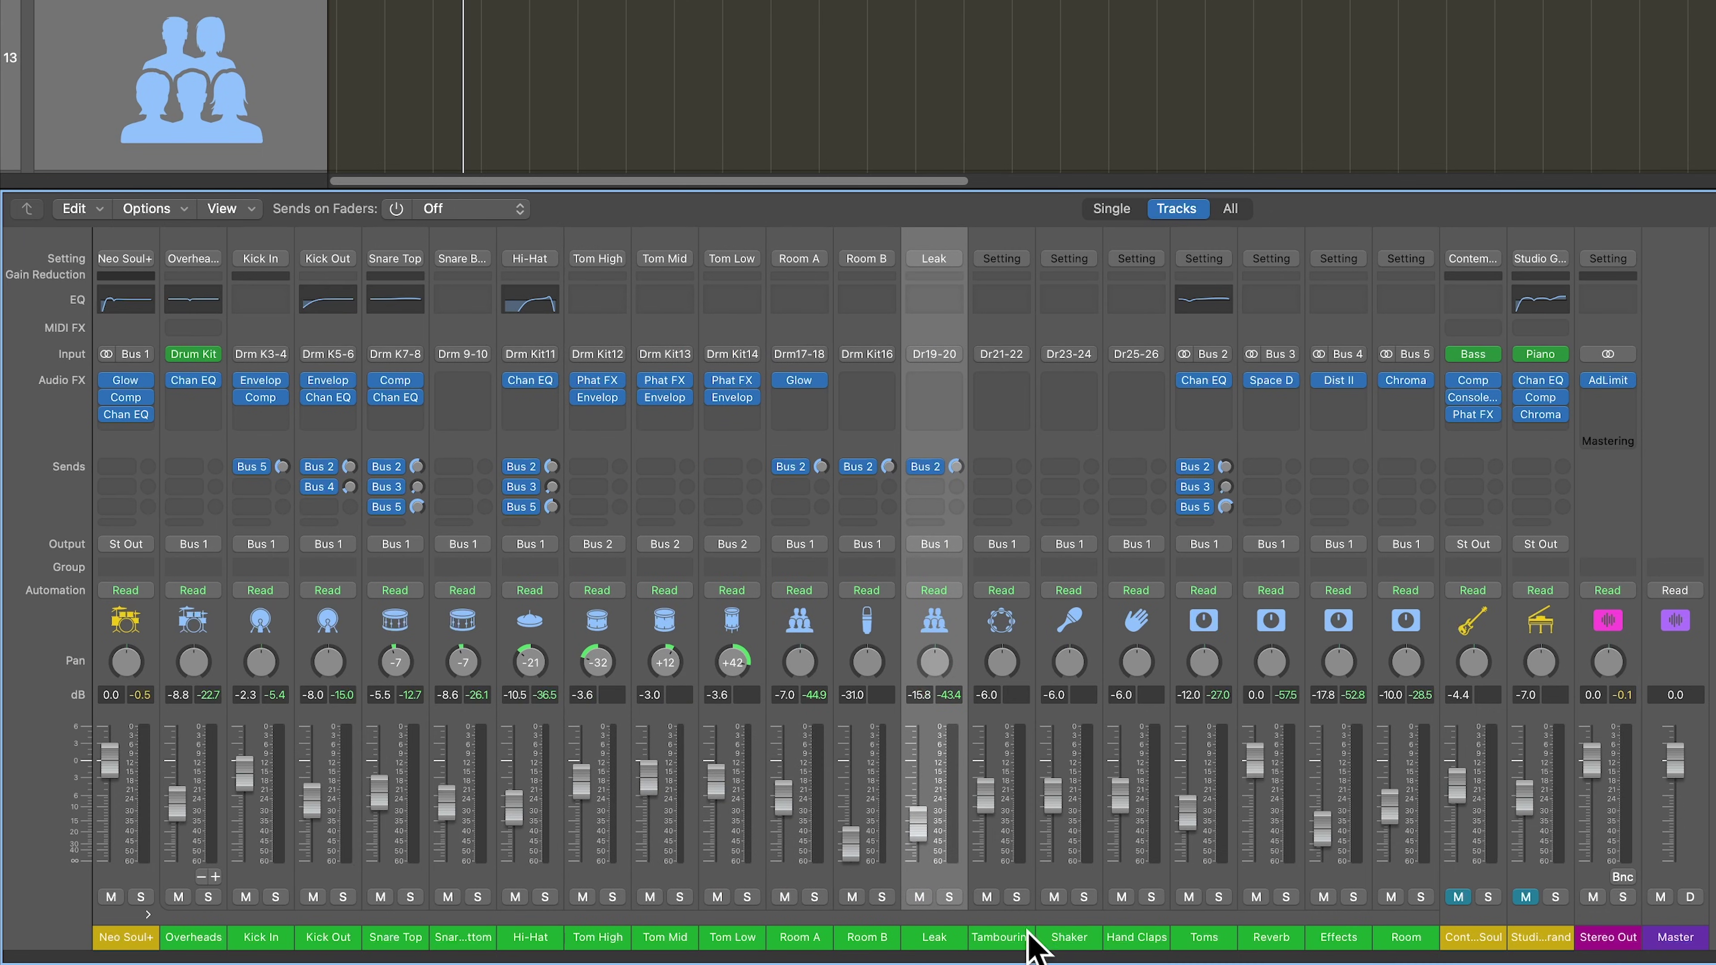
Select the Tambourine and Shaker channels, then the Toms through Room channels
left_click(1000, 938)
left_click(1068, 938, "shift")
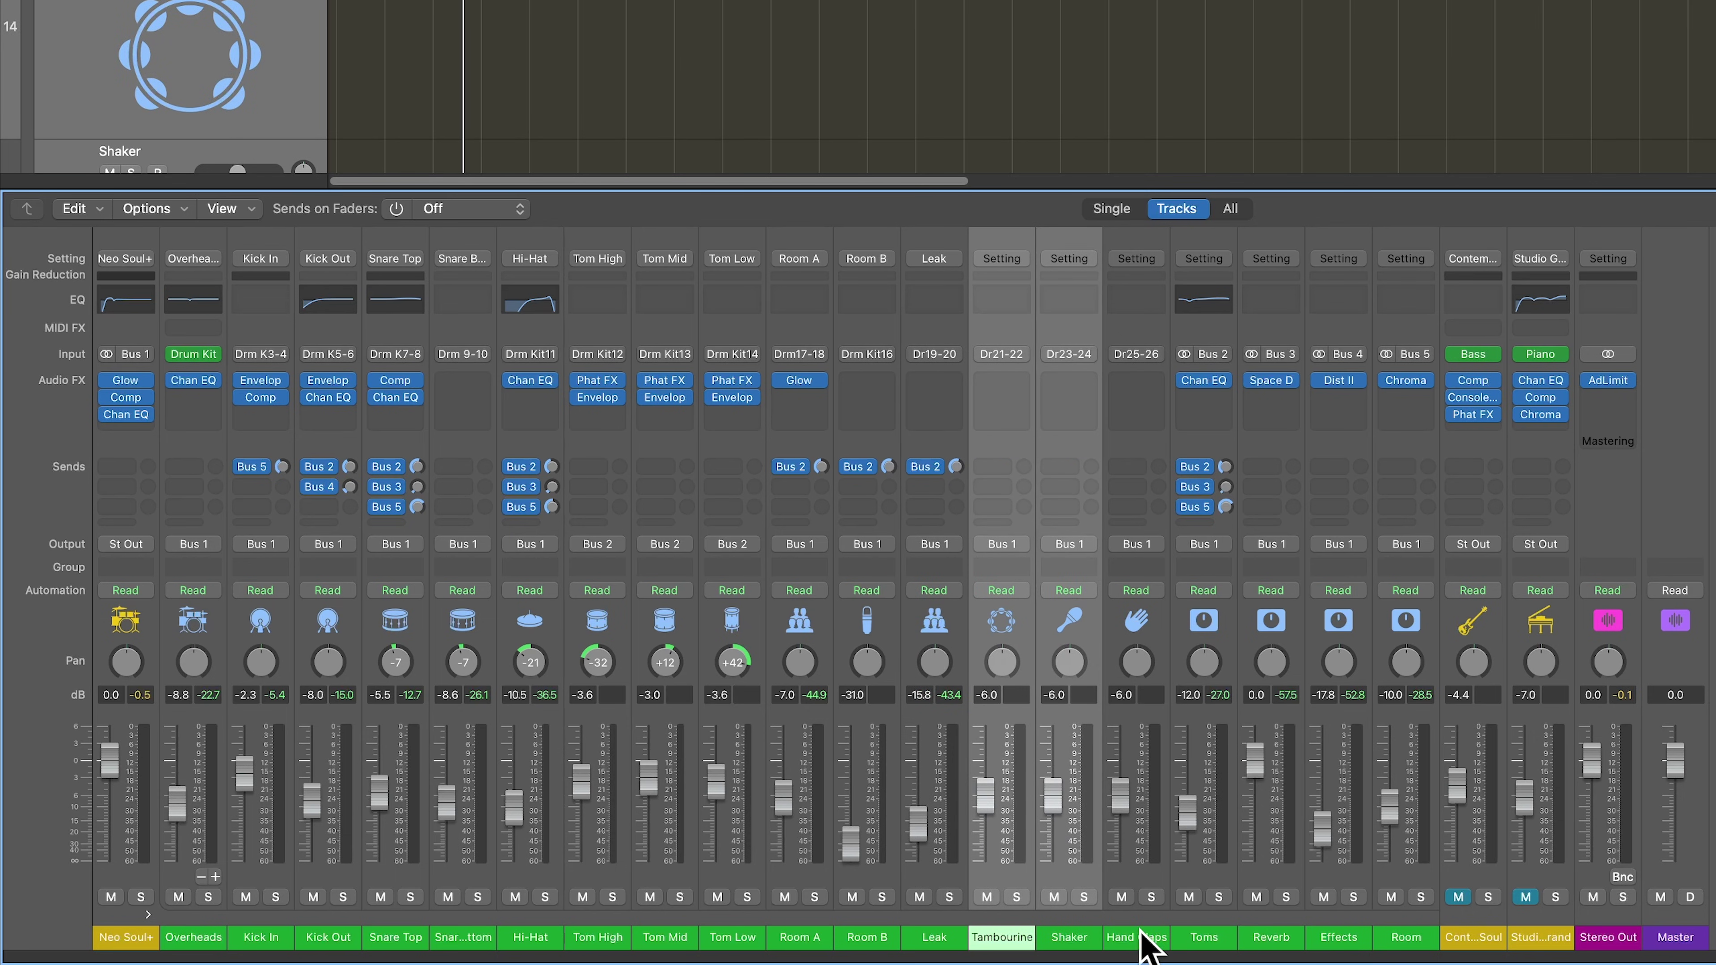
left_click_drag(1204, 937, 1391, 937)
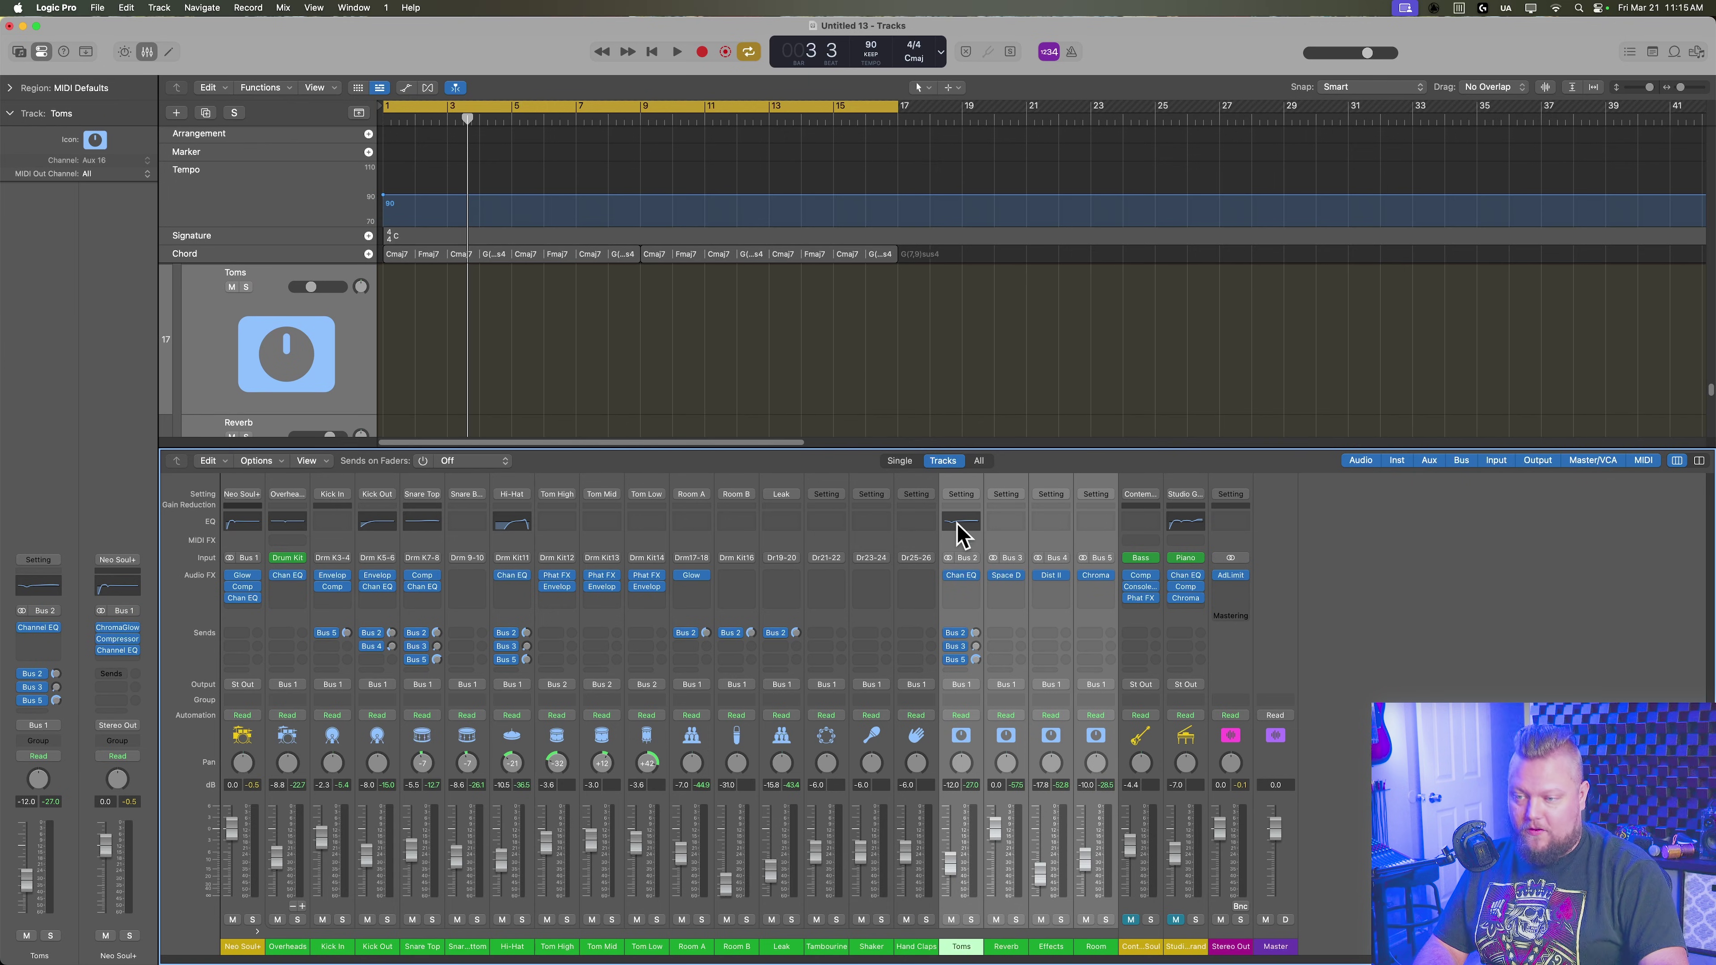
left_click(1007, 946)
left_click(1056, 945)
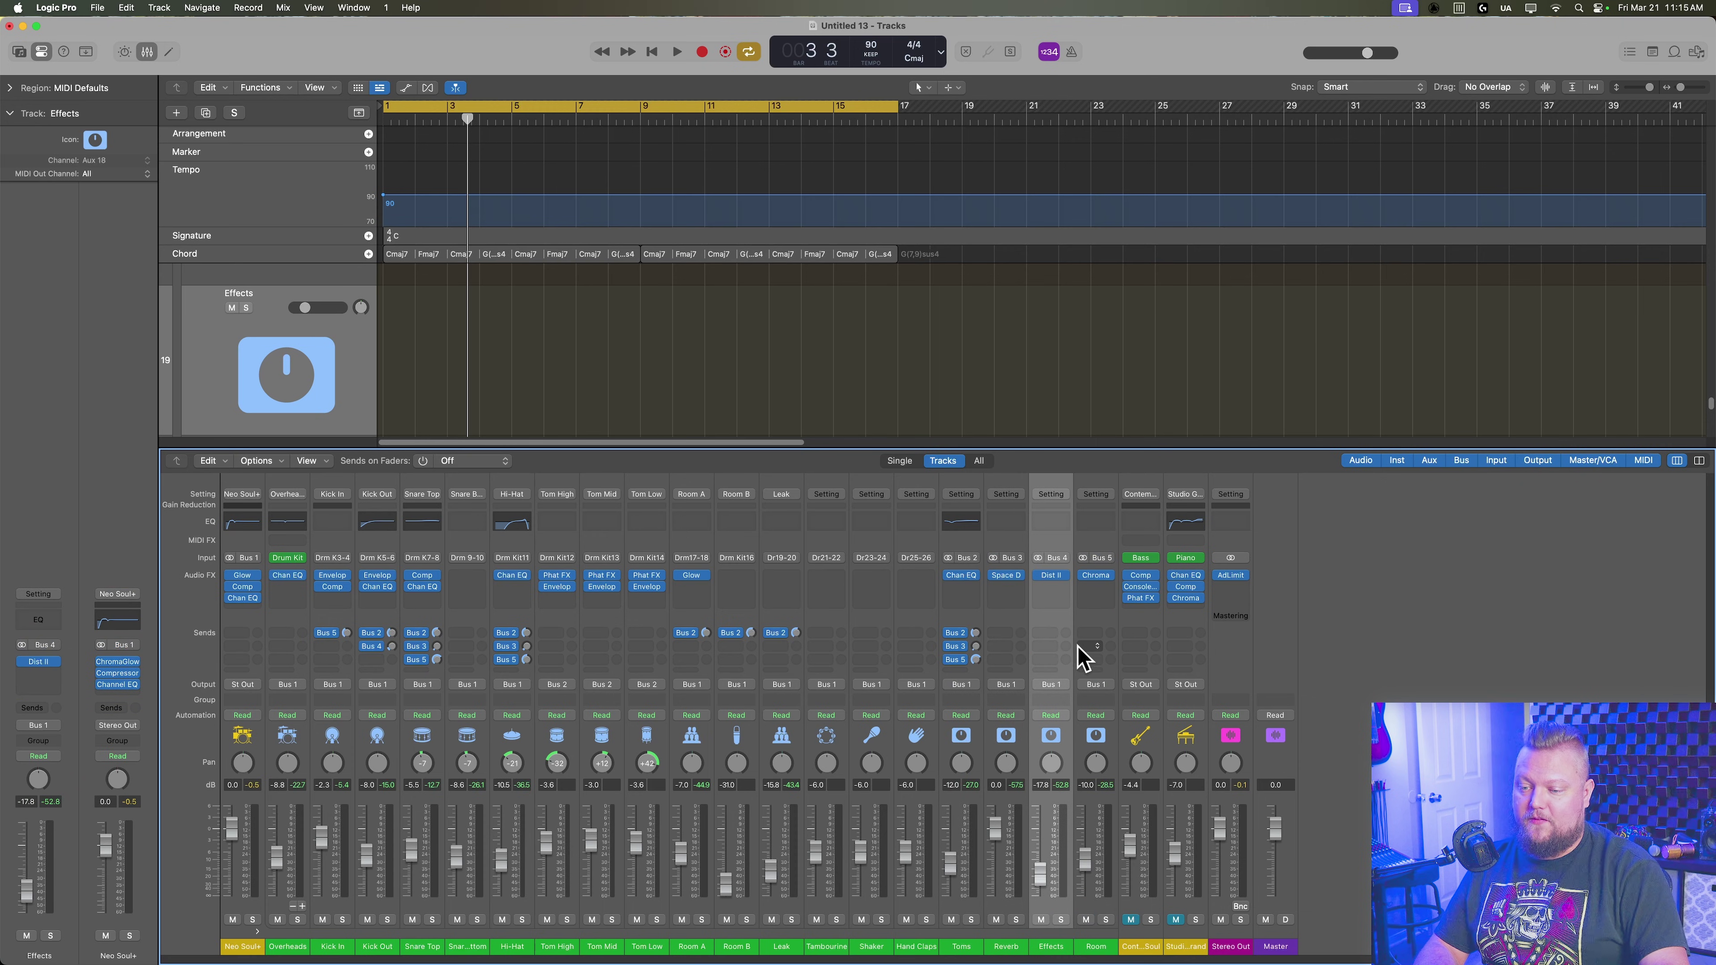
left_click(1104, 946)
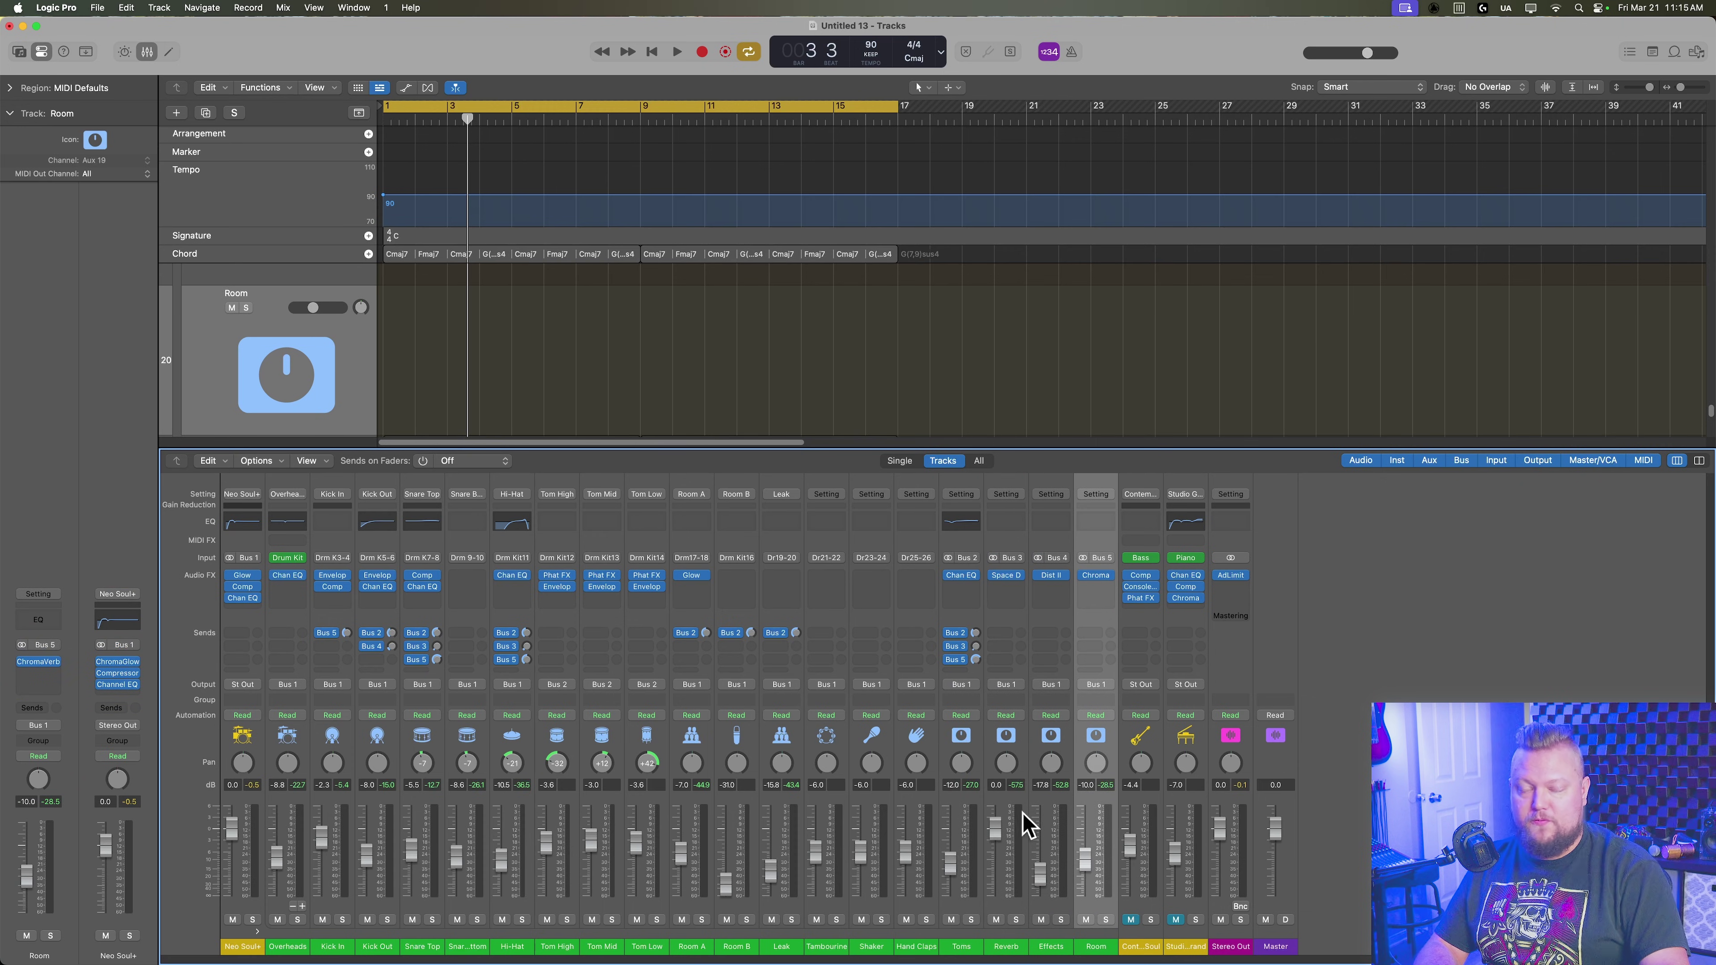
left_click(257, 941)
left_click(257, 941)
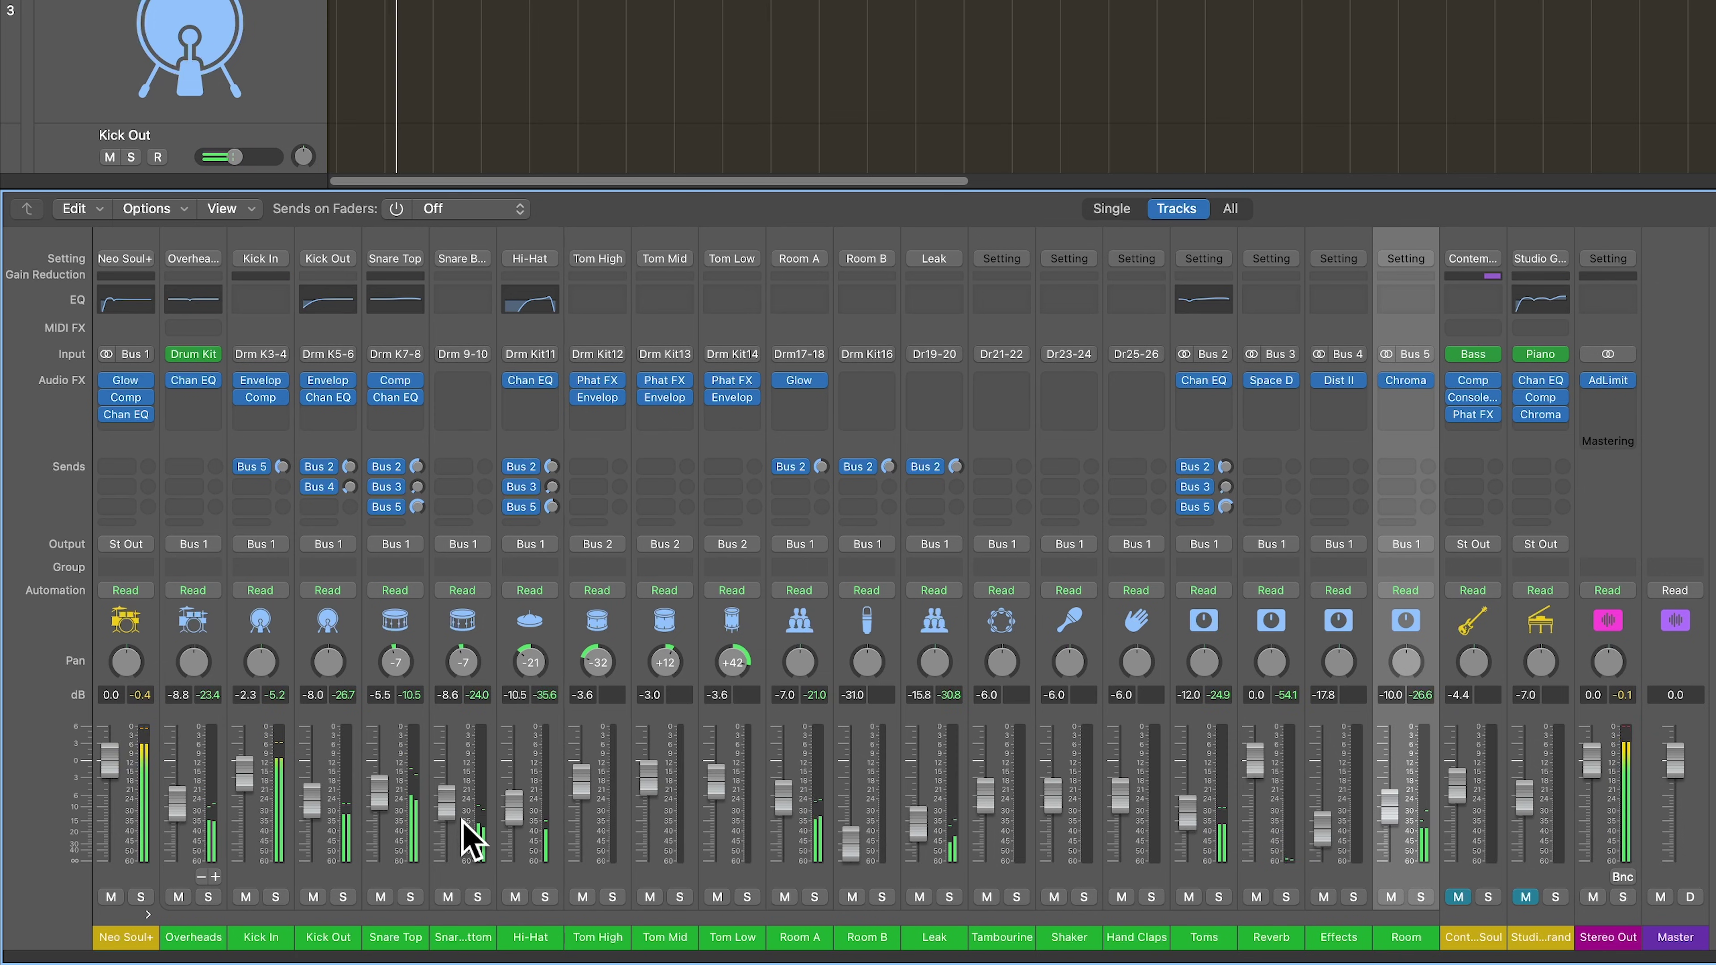
Set Snare Bottom to -13.6, Room A -2.6, Leak -19.5, Overheads -11.4, Neo Soul+ -1.6 dB
left_click_drag(448, 804, 380, 786)
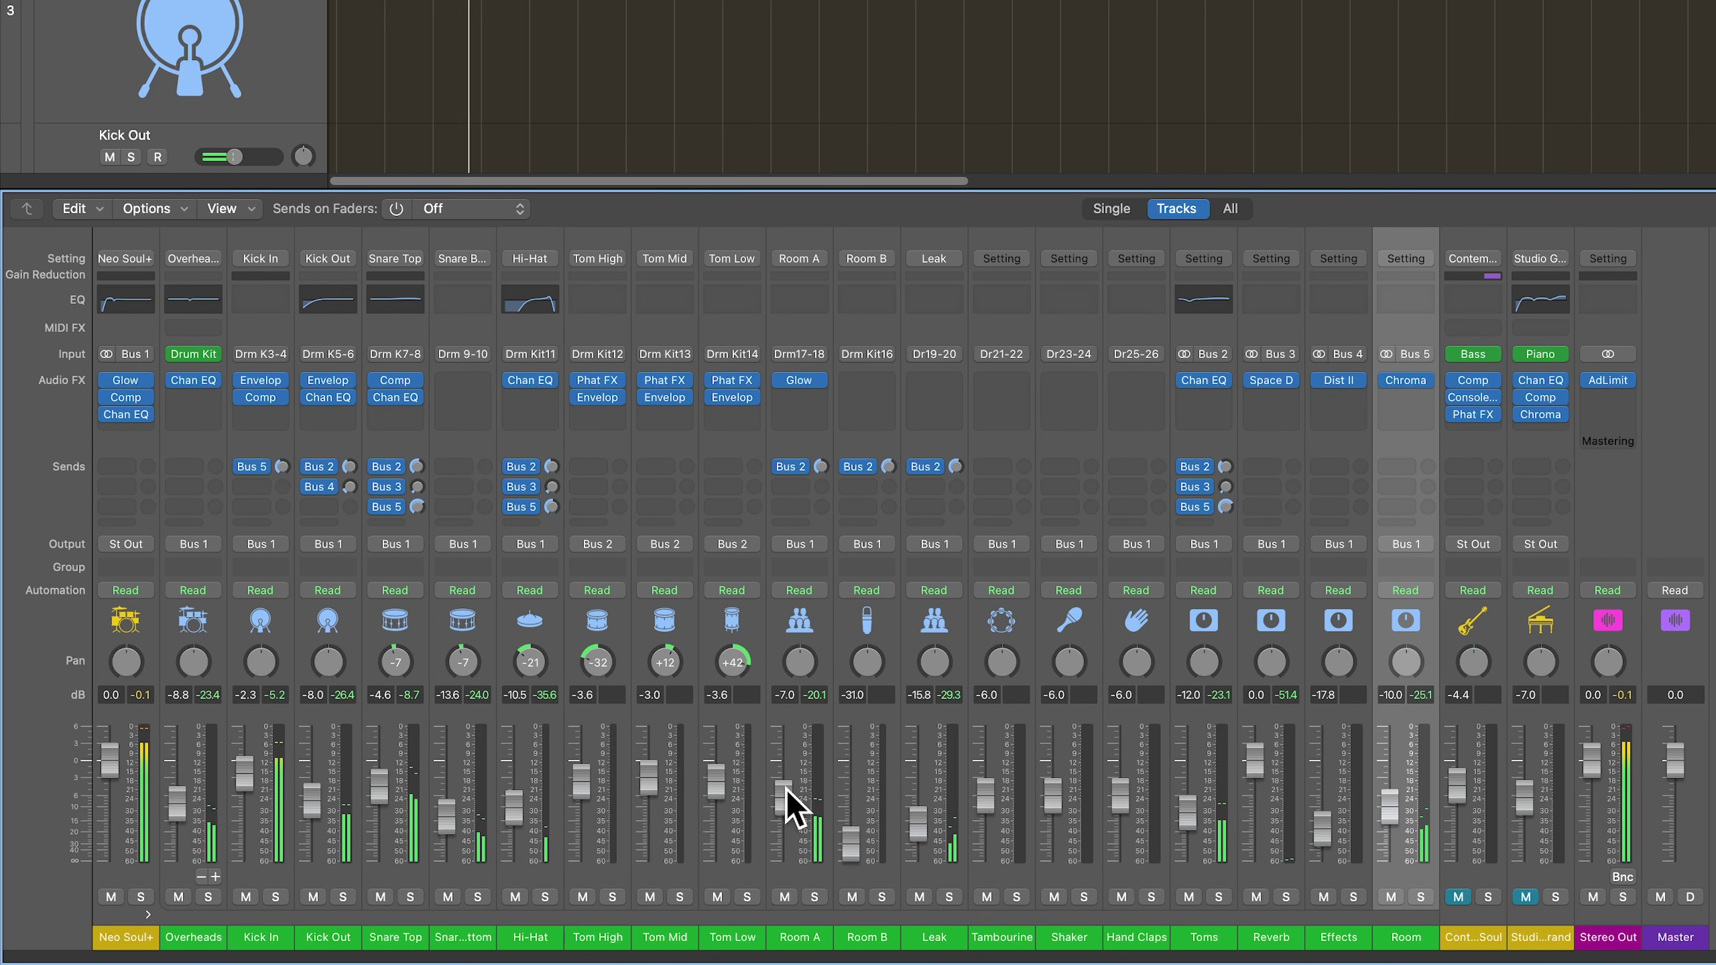
mouse_move(787, 804)
left_mouse_down()
mouse_move(787, 838)
mouse_move(784, 776)
left_mouse_up()
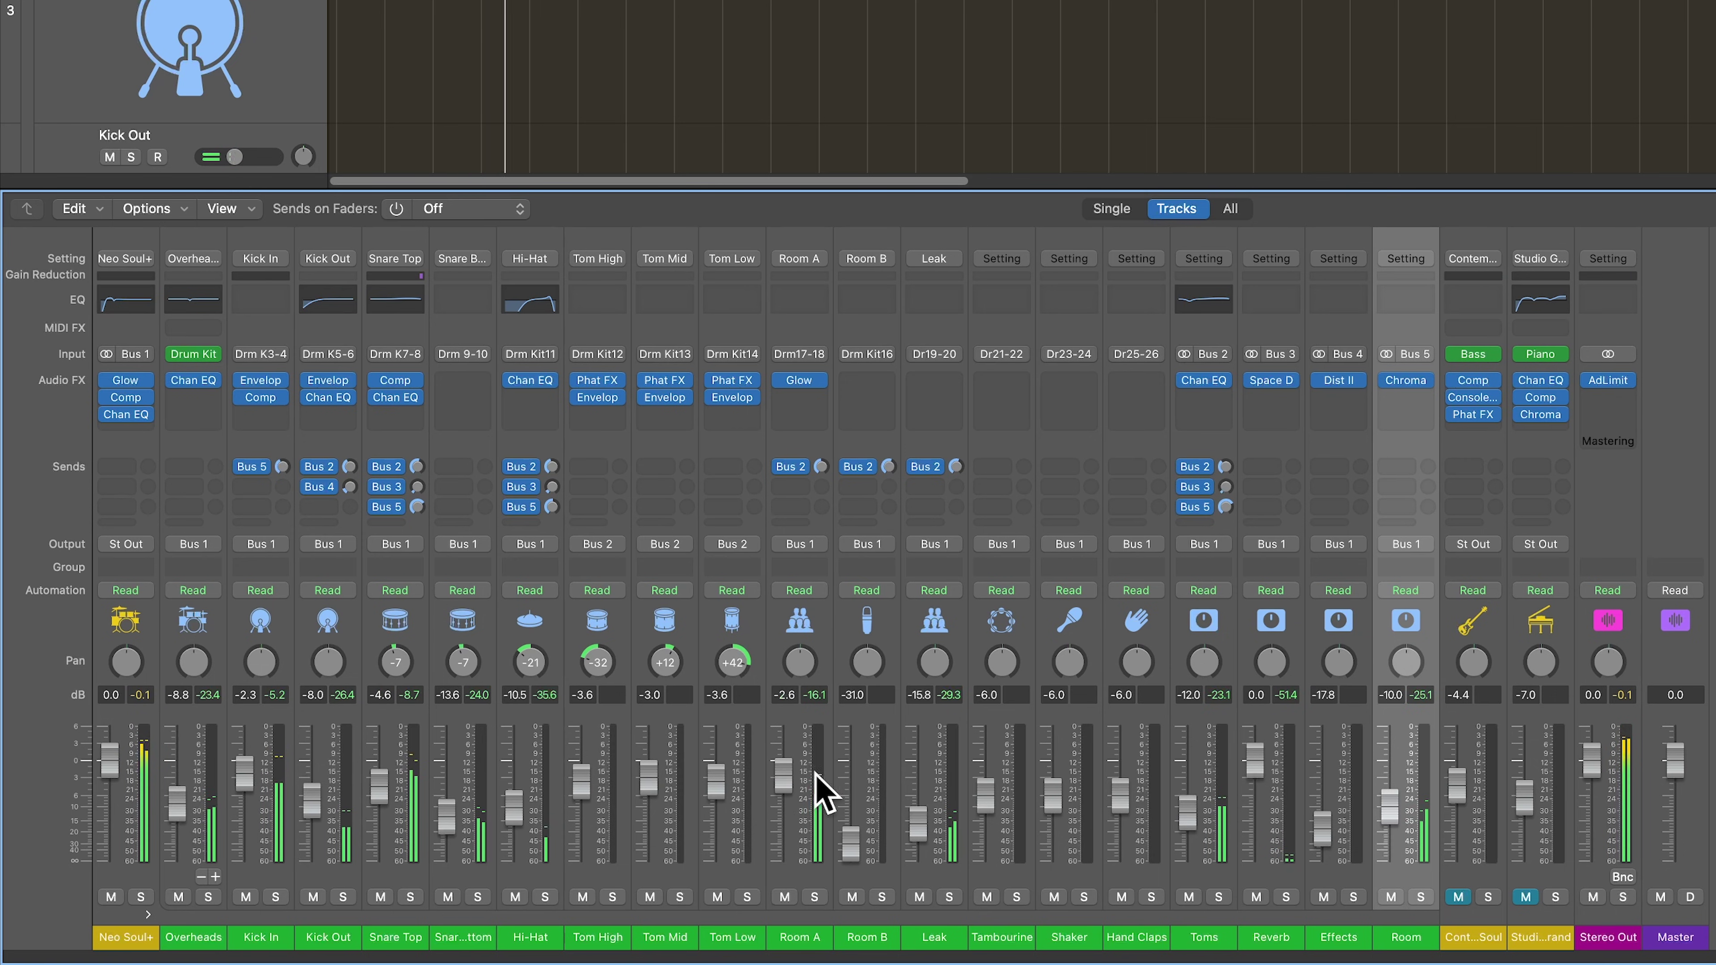
left_click_drag(928, 834, 928, 844)
left_click_drag(177, 802, 177, 810)
left_click_drag(109, 757, 109, 766)
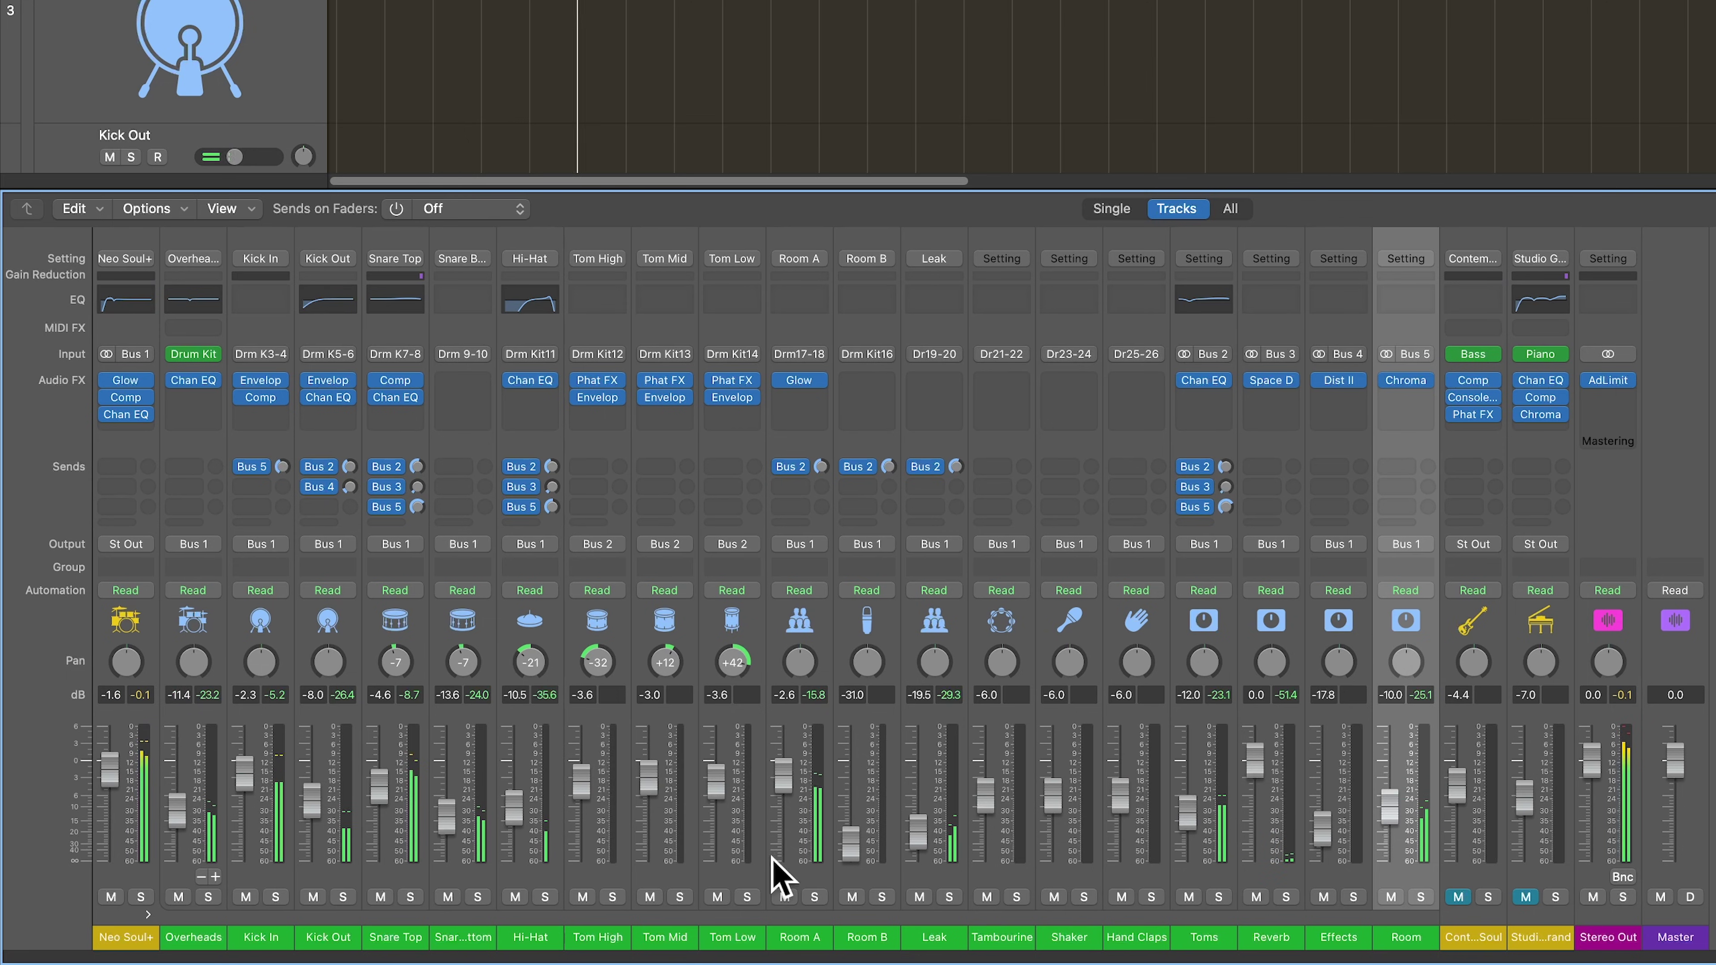
Unmute the Contemporary Soul bass and Studio Grand piano, raising the bass to -2.5 dB
left_click(1460, 898)
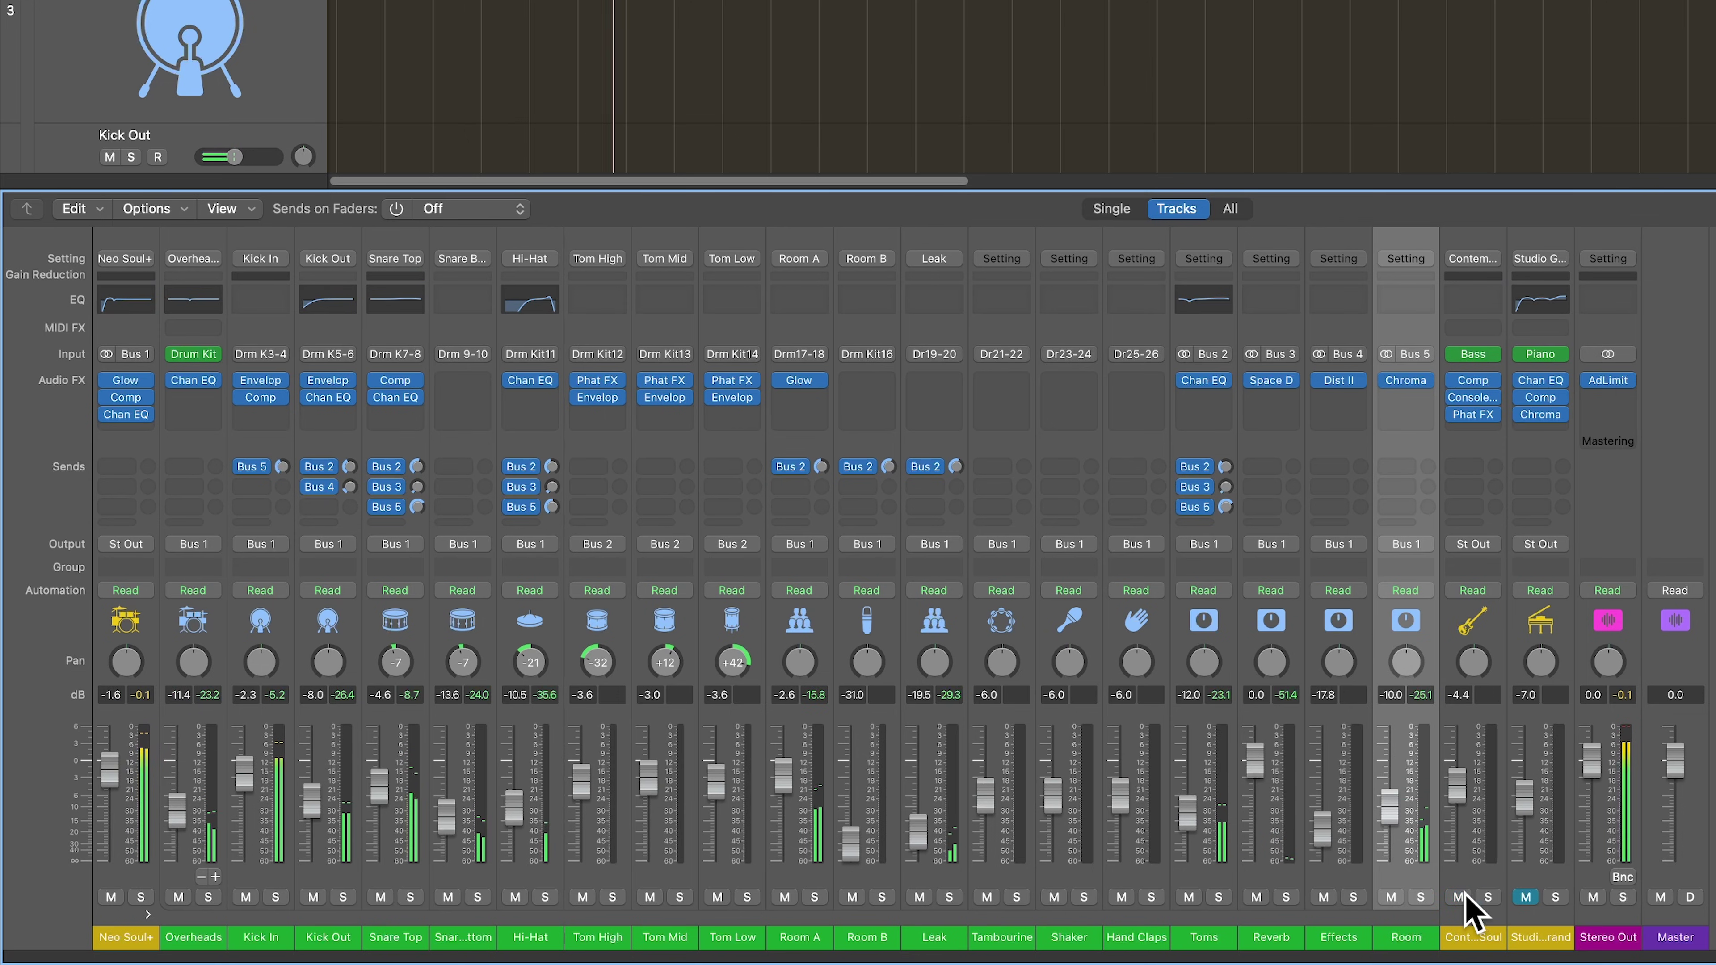
left_click(1525, 896)
left_click_drag(1458, 786, 1528, 791)
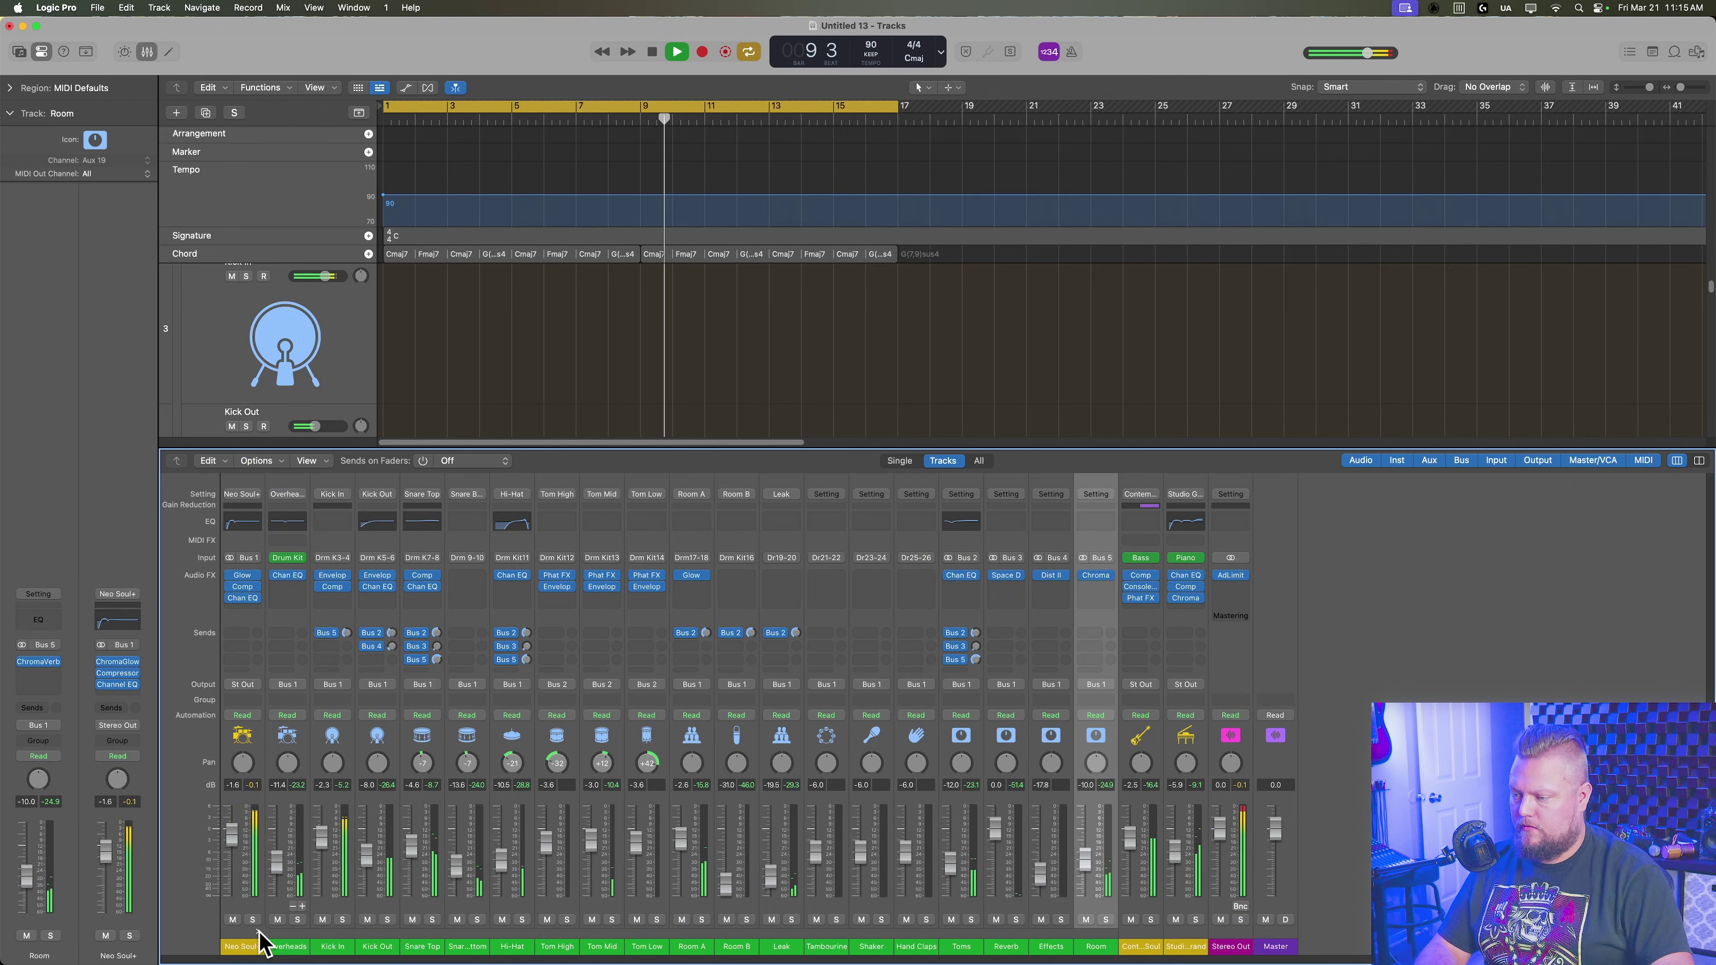
Collapse the Neo Soul+ stack, hide the Mixer, stop playback, and show the Library for the Neo Soul+ track
left_click(258, 932)
key("x")
scroll(1065, 464, "up", 5)
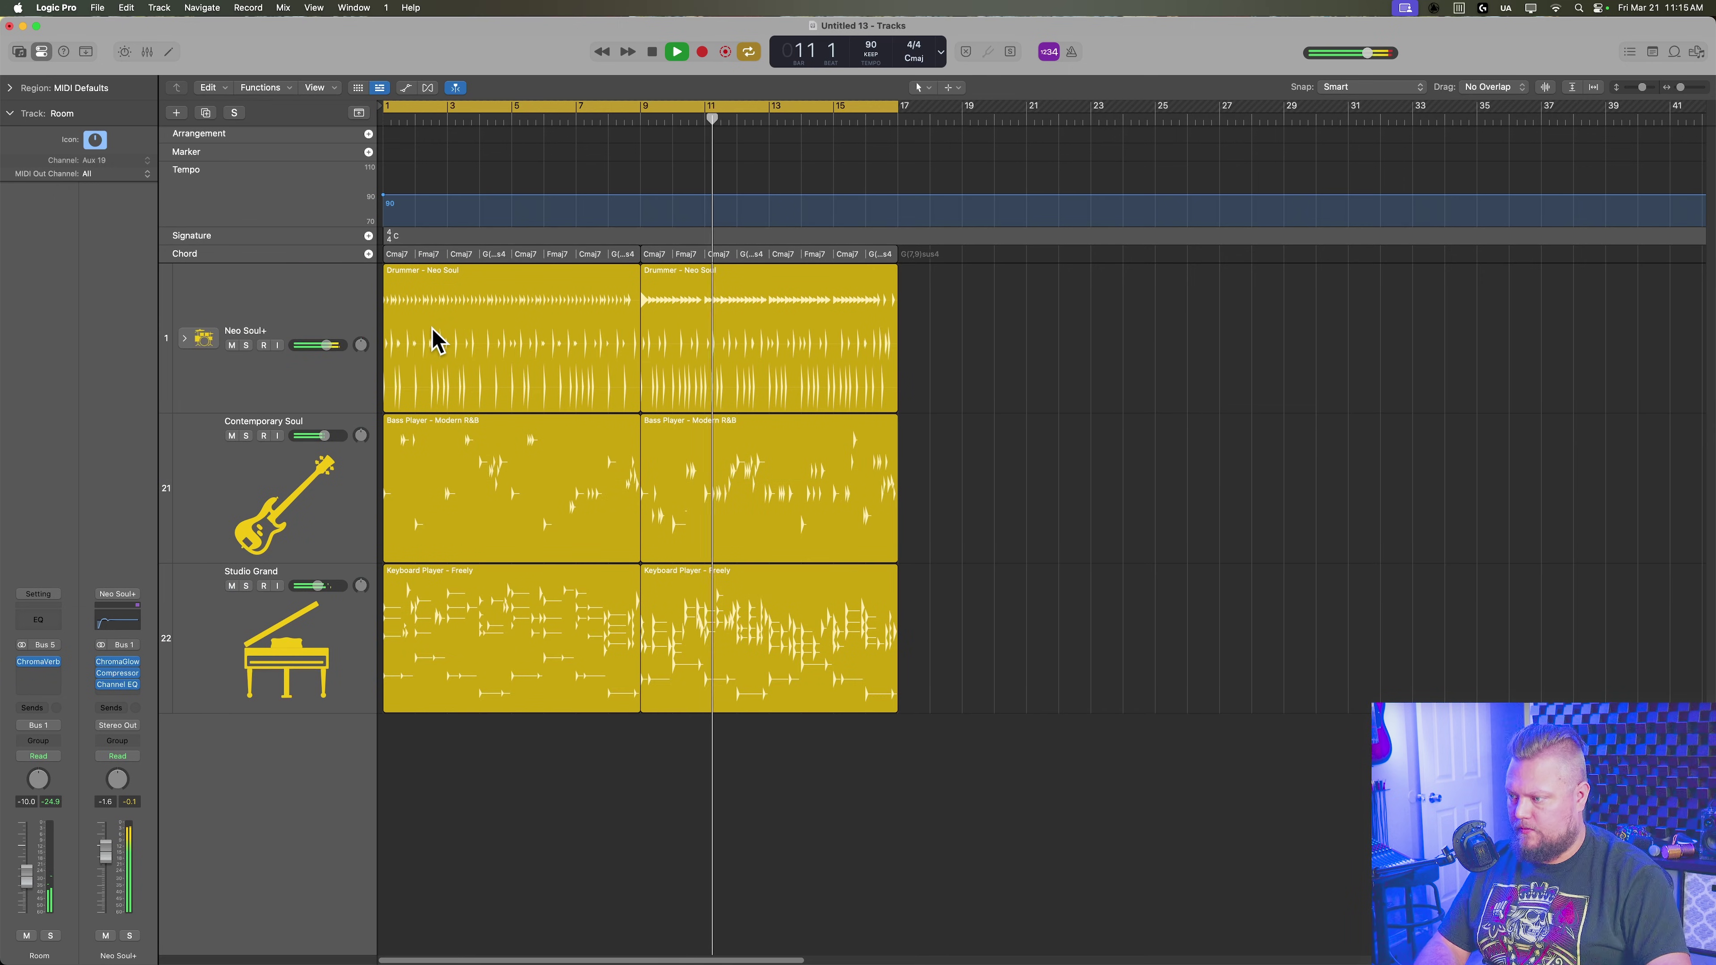
key("space")
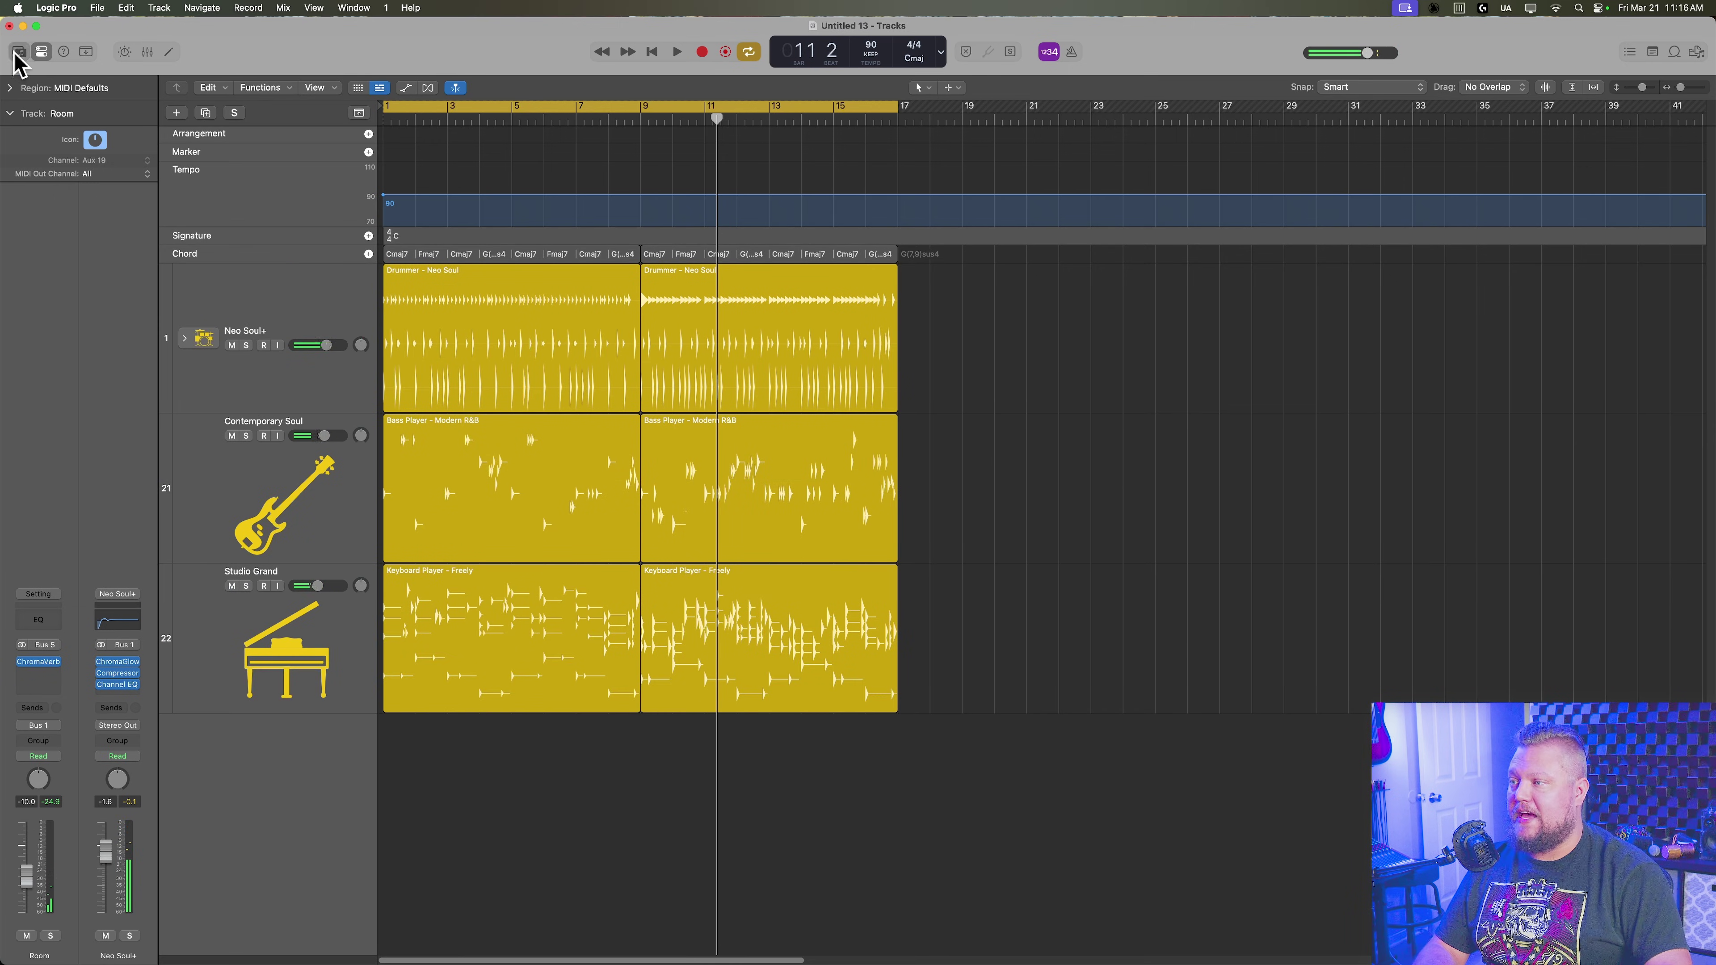
left_click(18, 52)
left_click(514, 322)
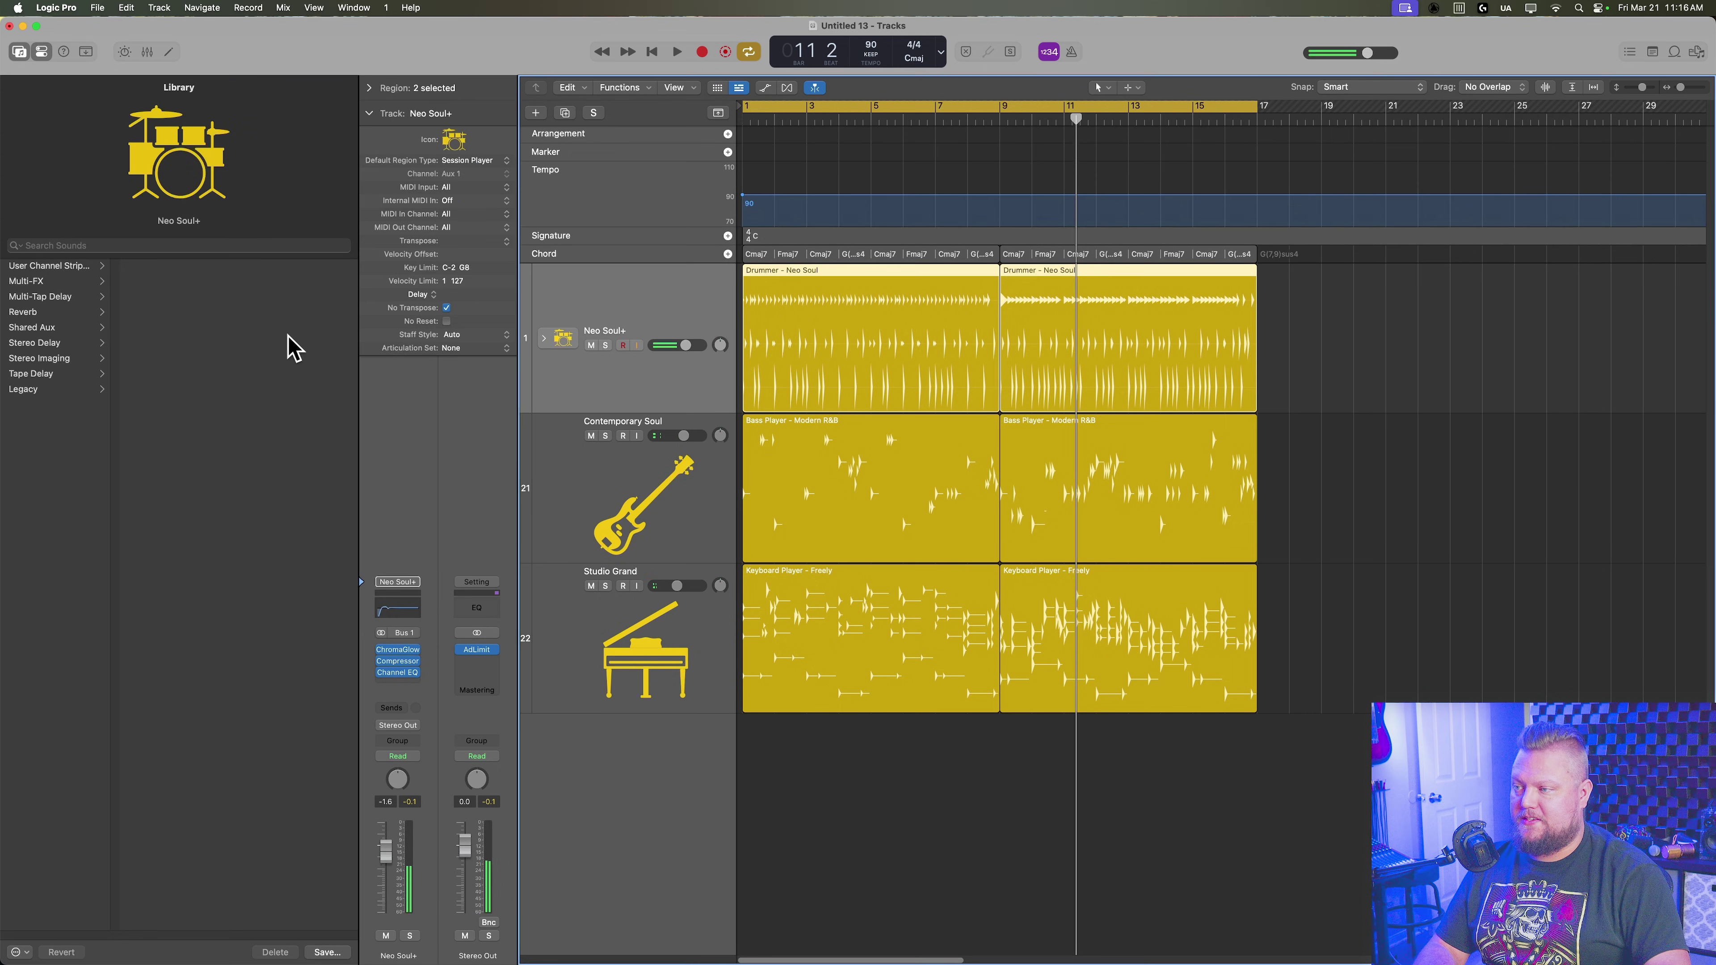